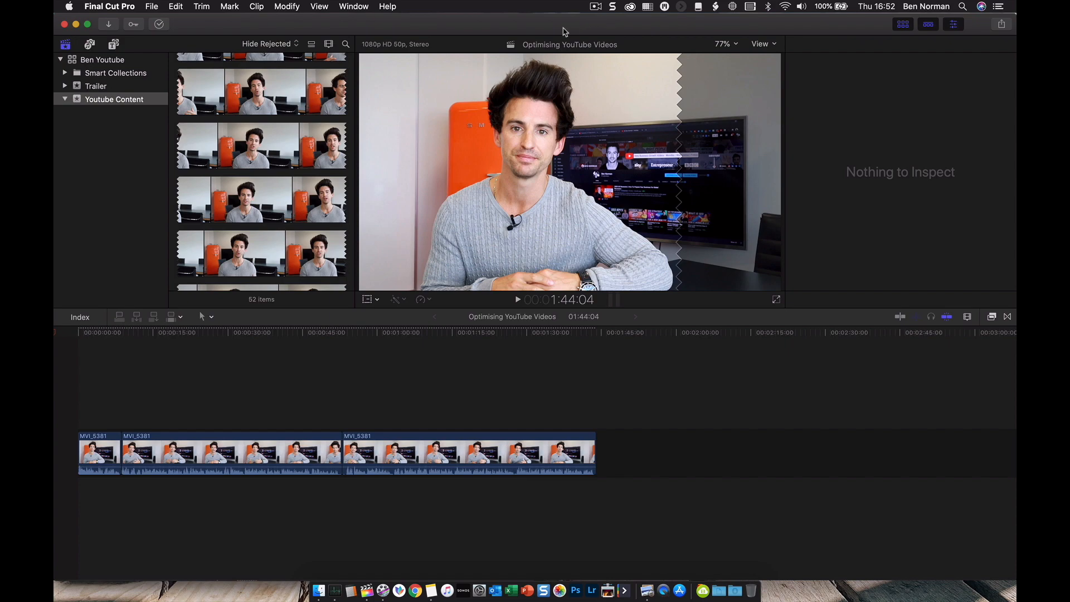
Step: Create a project named "Final Cut Pro X Upload To YouTube" in the Youtube Content event
{"action": "key", "text": "super+n"}
{"action": "type", "text": "Final Cut Pro X Upload To YouTube"}
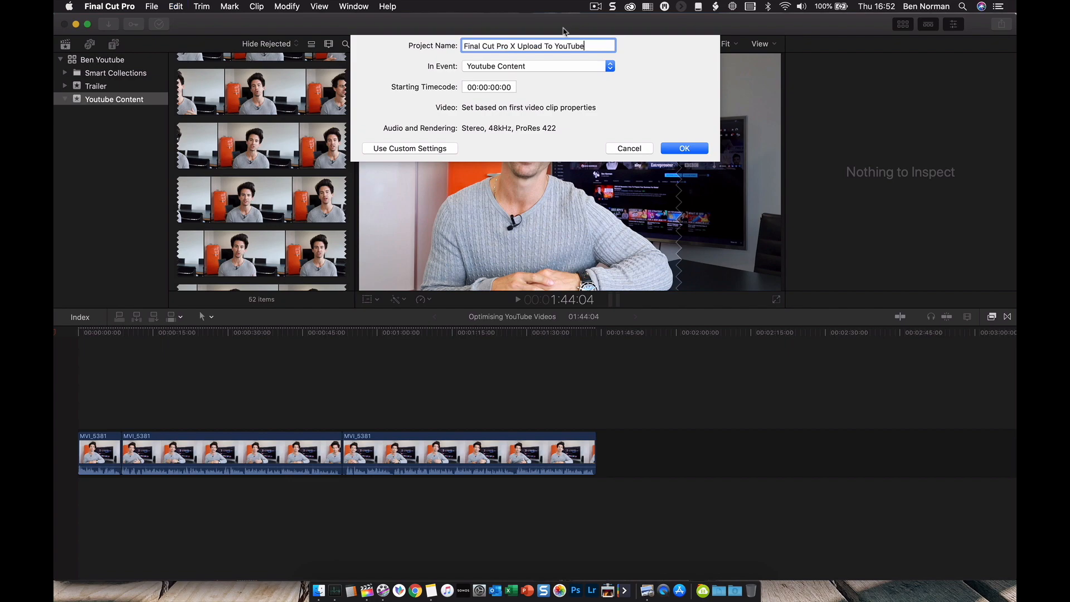
{"action": "left_click", "coordinate": [695, 153]}
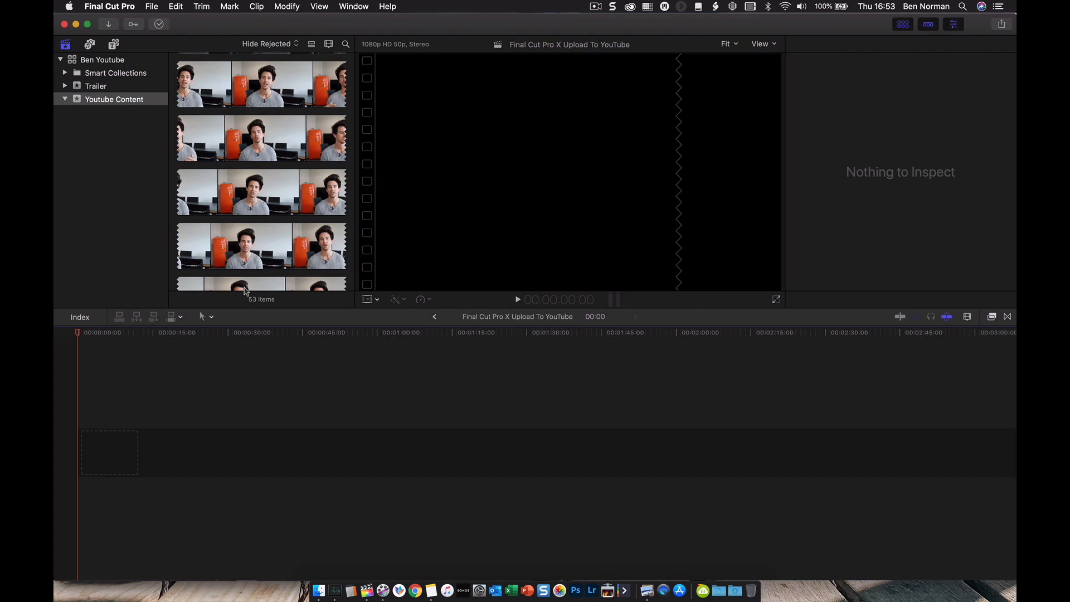
Step: Find the Uploading Videos clip in the event's footage and place it at the start of the empty timeline
{"action": "scroll", "coordinate": [262, 218], "scroll_direction": "up", "scroll_amount": 10}
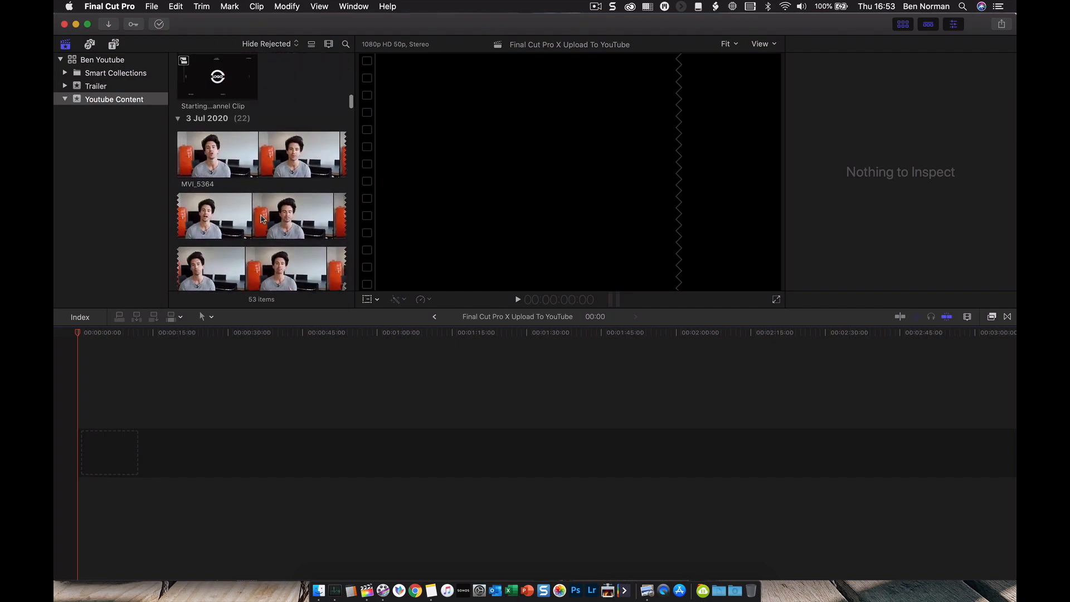
{"action": "scroll", "coordinate": [262, 219], "scroll_direction": "down", "scroll_amount": 10}
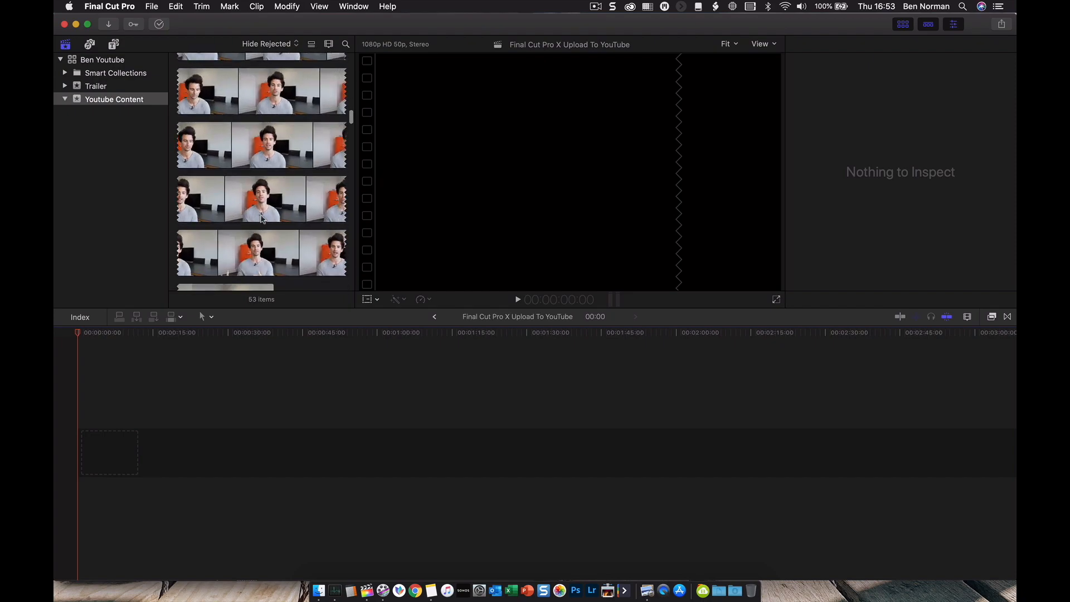
{"action": "scroll", "coordinate": [260, 218], "scroll_direction": "down", "scroll_amount": 10}
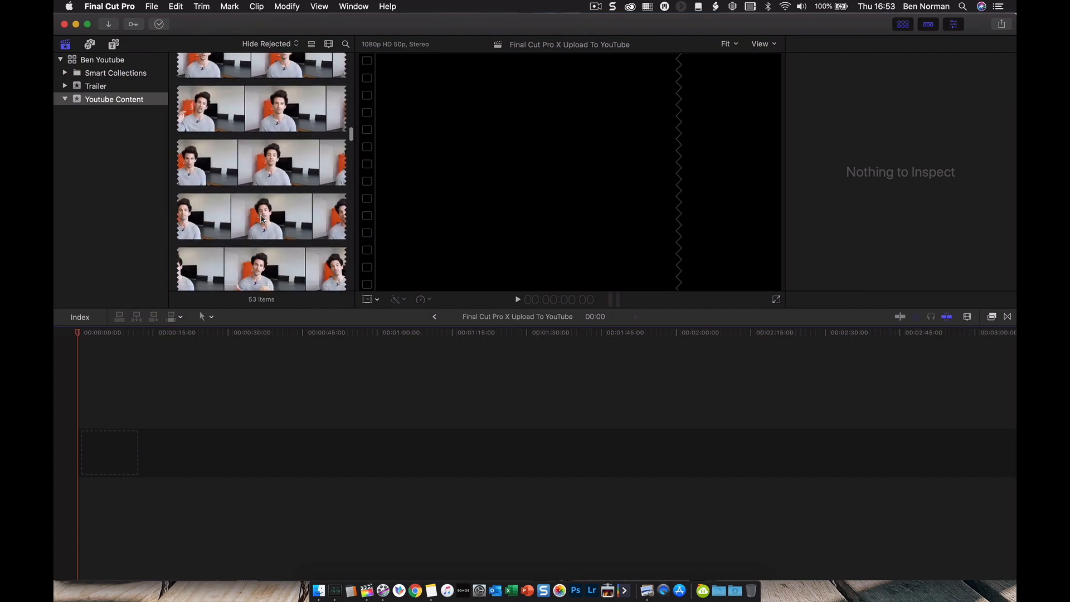
{"action": "scroll", "coordinate": [262, 219], "scroll_direction": "down", "scroll_amount": 8}
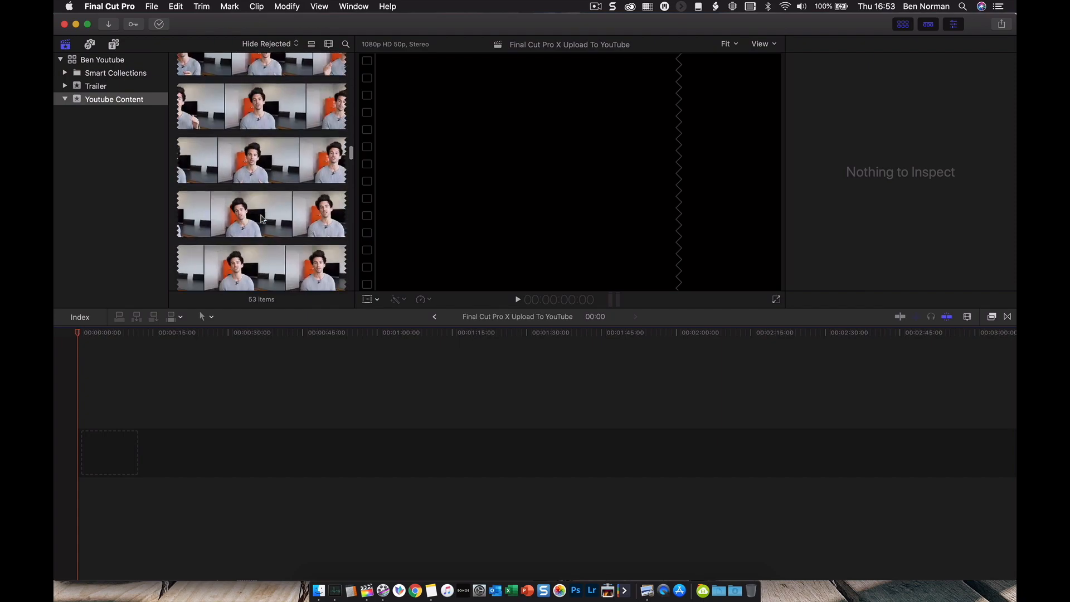
{"action": "scroll", "coordinate": [262, 218], "scroll_direction": "down", "scroll_amount": 10}
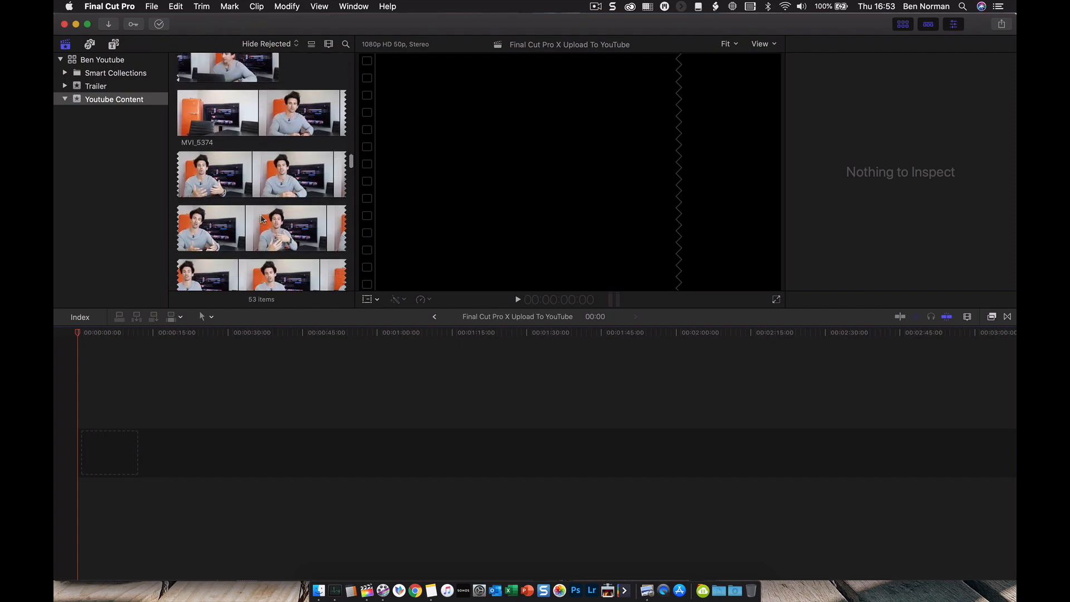
{"action": "scroll", "coordinate": [262, 219], "scroll_direction": "down", "scroll_amount": 10}
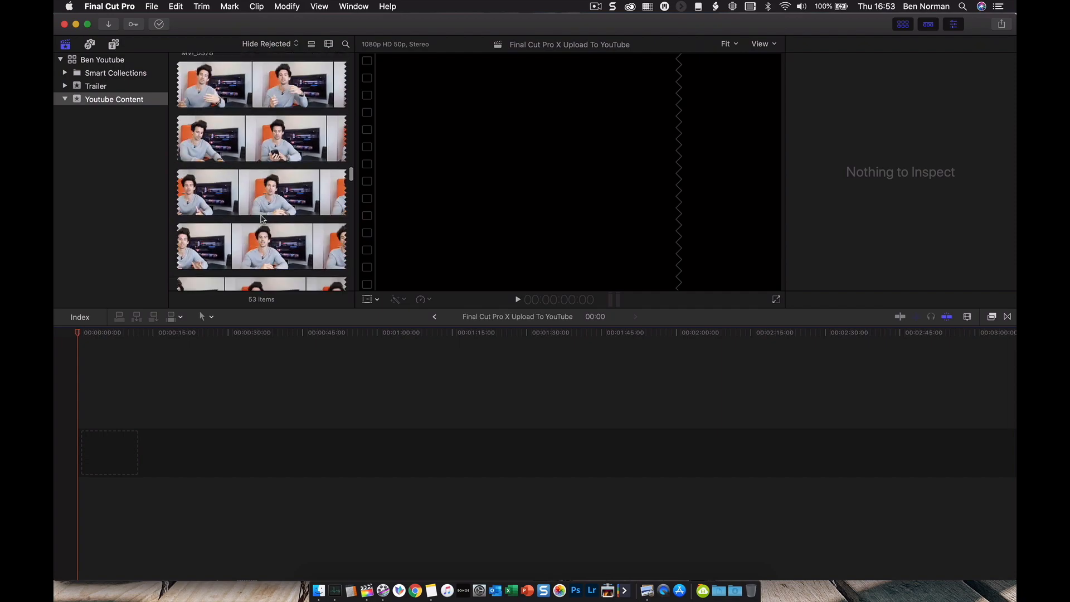
{"action": "scroll", "coordinate": [262, 219], "scroll_direction": "down", "scroll_amount": 10}
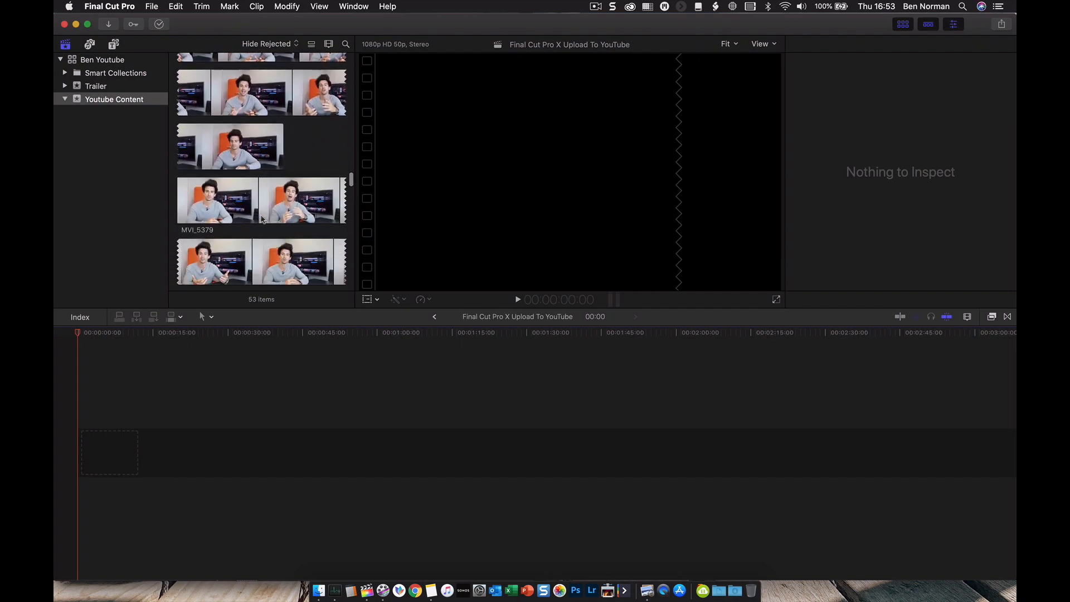
{"action": "scroll", "coordinate": [262, 218], "scroll_direction": "down", "scroll_amount": 10}
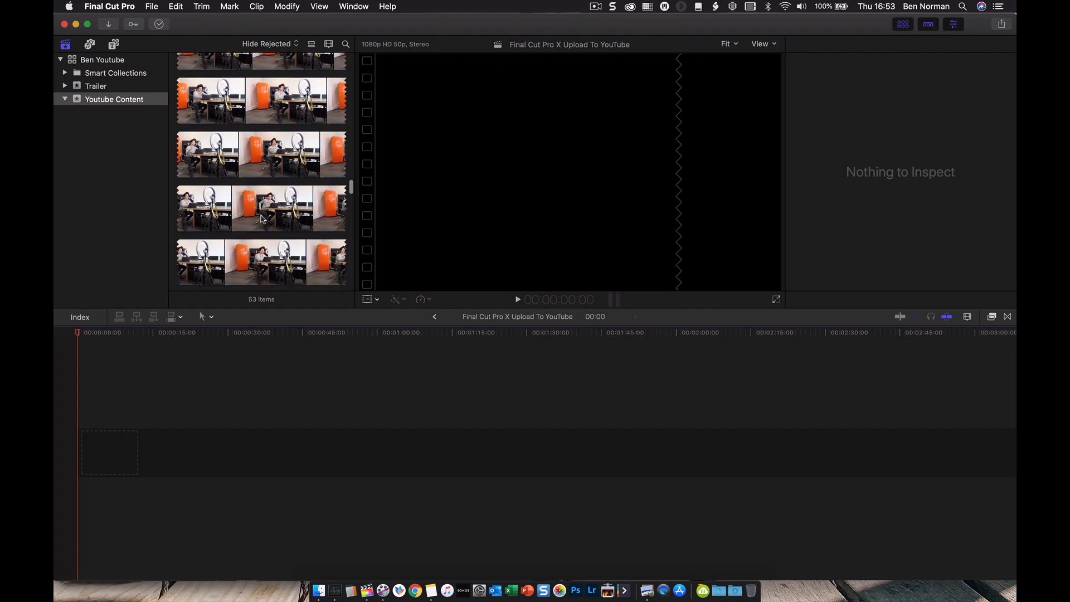
{"action": "scroll", "coordinate": [261, 219], "scroll_direction": "down", "scroll_amount": 5}
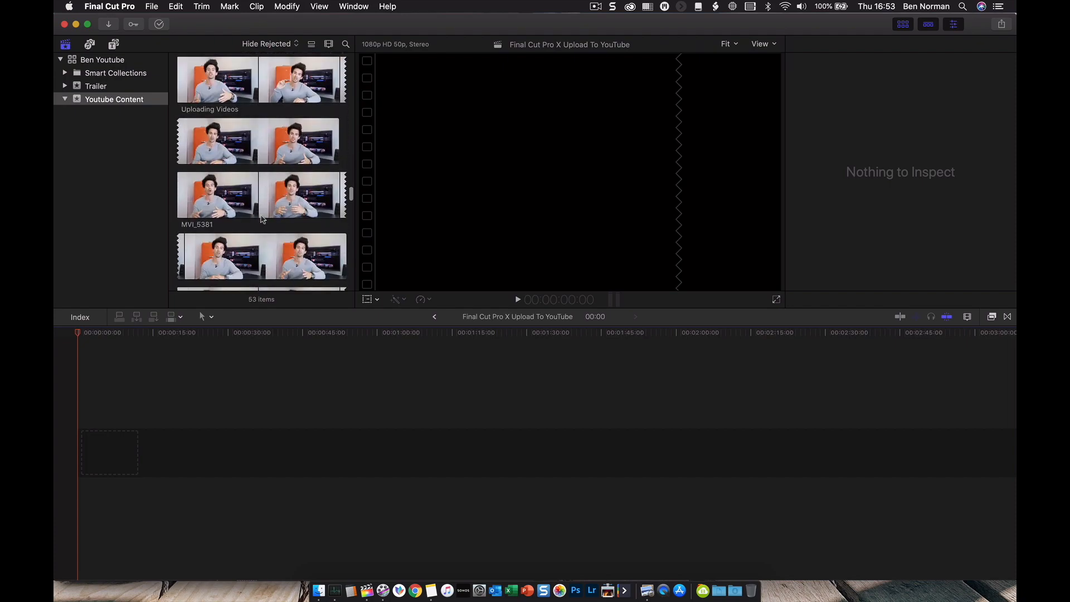
{"action": "left_click", "coordinate": [214, 92]}
{"action": "left_click_drag", "start_coordinate": [215, 92], "coordinate": [103, 452]}
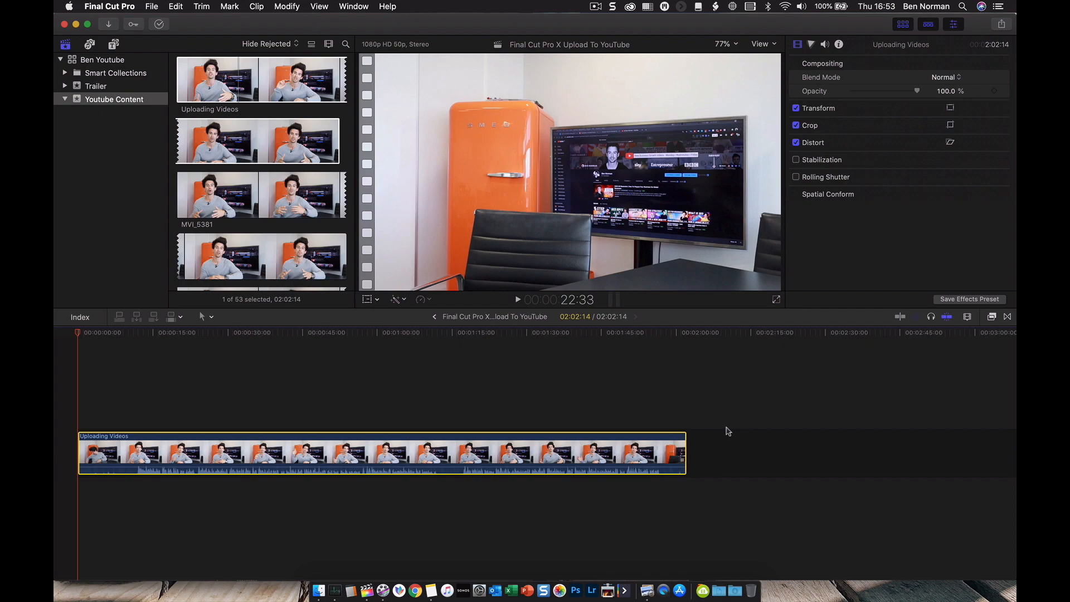
Step: Trim the unused footage off the clip's start and end so it runs about 1:45:24
{"action": "left_click", "coordinate": [78, 446]}
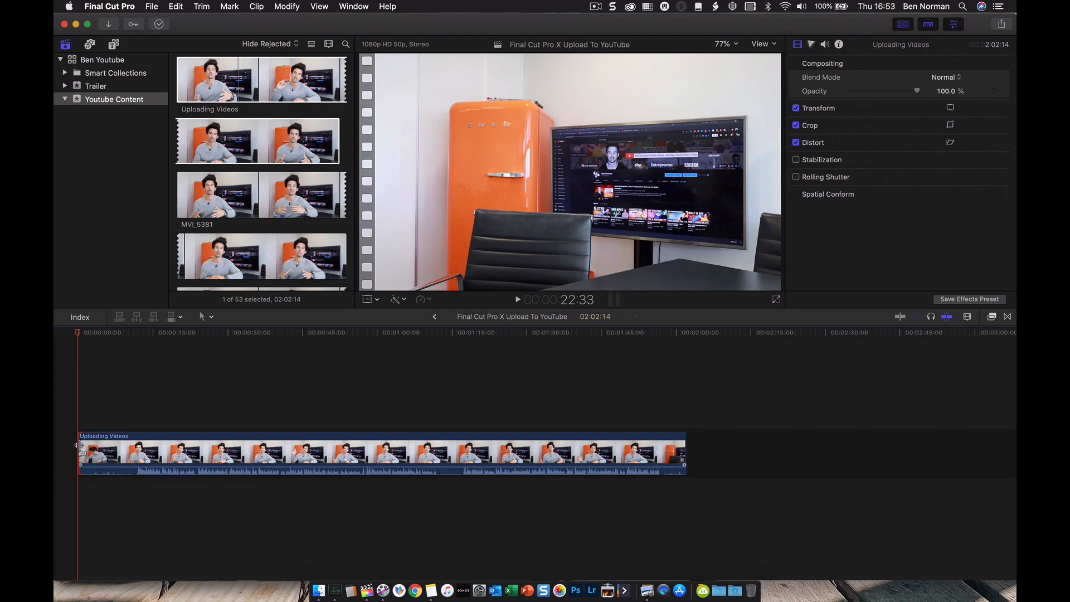
{"action": "left_click_drag", "start_coordinate": [78, 445], "coordinate": [139, 449]}
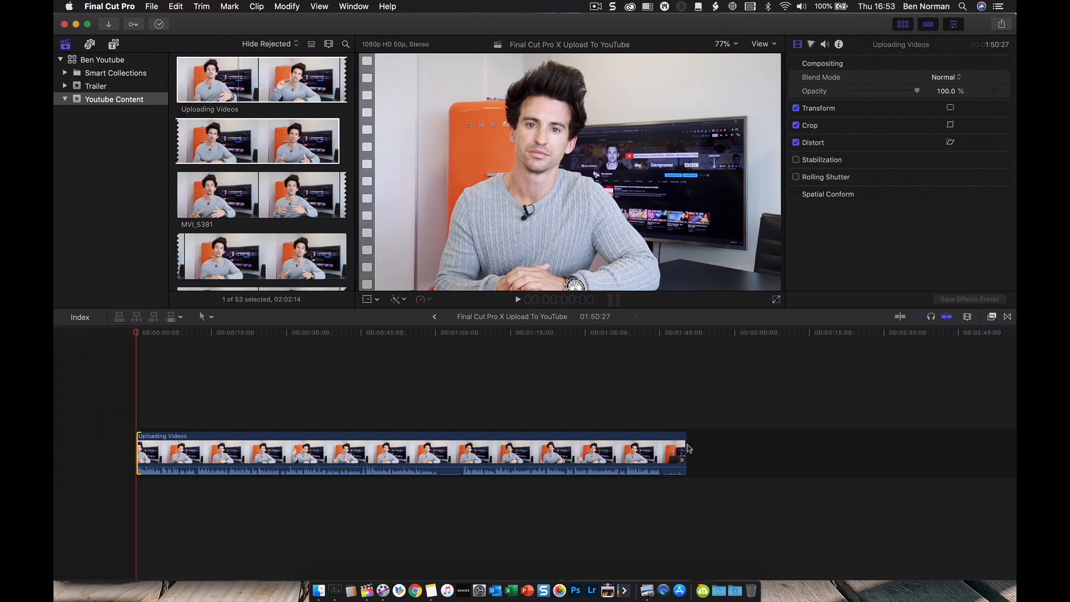
{"action": "left_click_drag", "start_coordinate": [686, 446], "coordinate": [658, 446]}
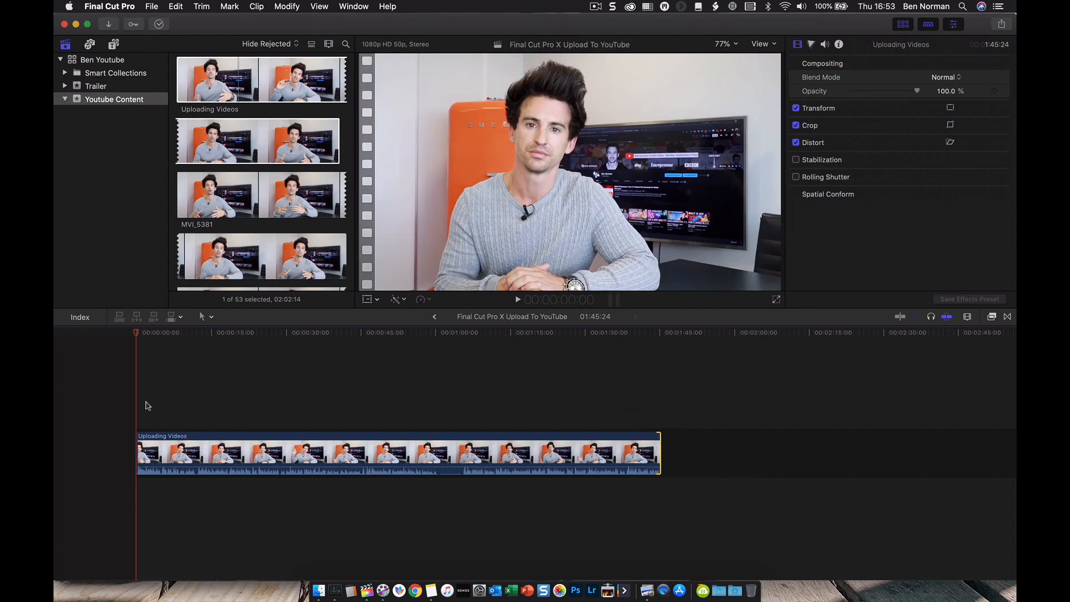
Step: Play back the trimmed clip's beginning, its ending and a passage from about 11 seconds in
{"action": "left_click", "coordinate": [134, 401]}
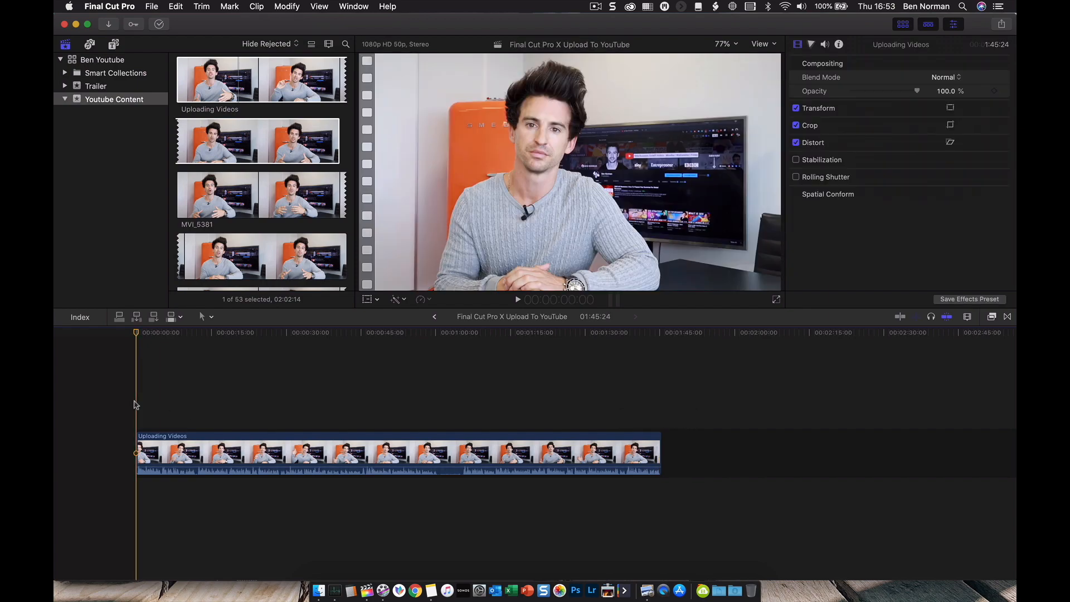
{"action": "key", "text": "space"}
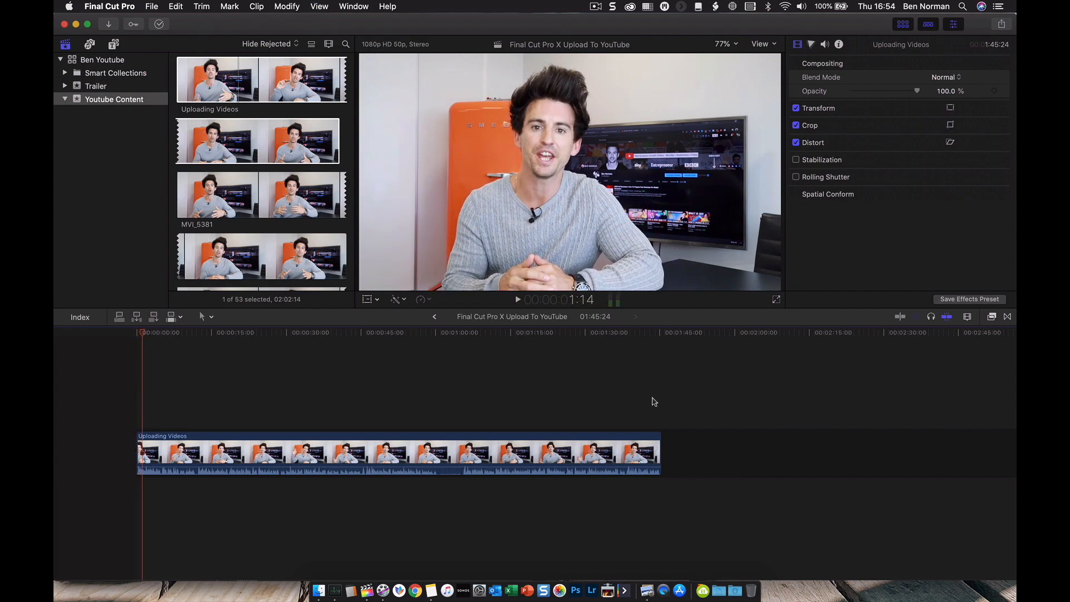
{"action": "left_click", "coordinate": [655, 406]}
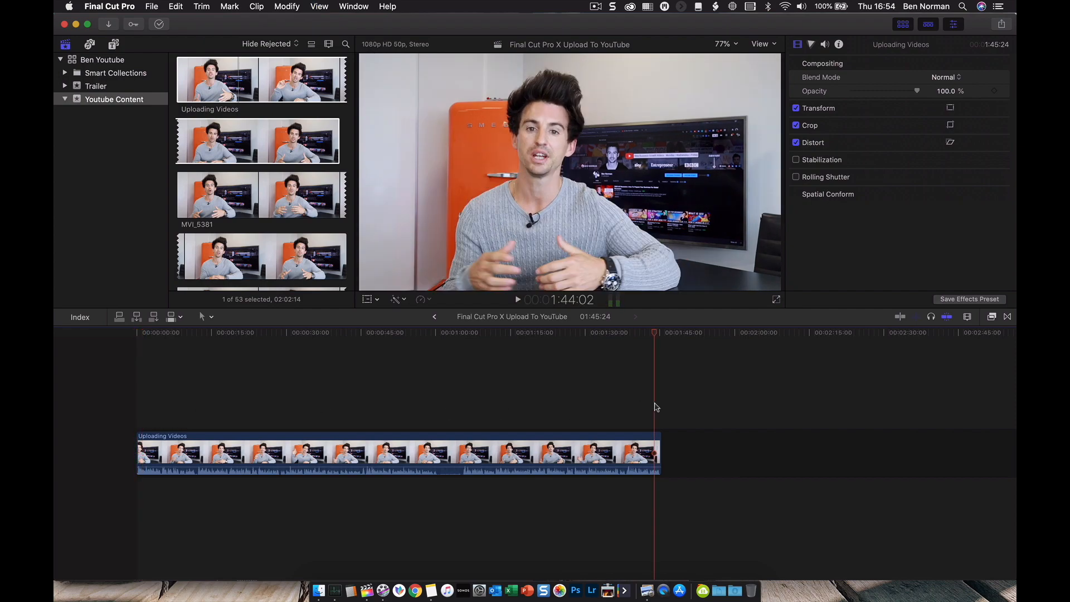
{"action": "key", "text": "space"}
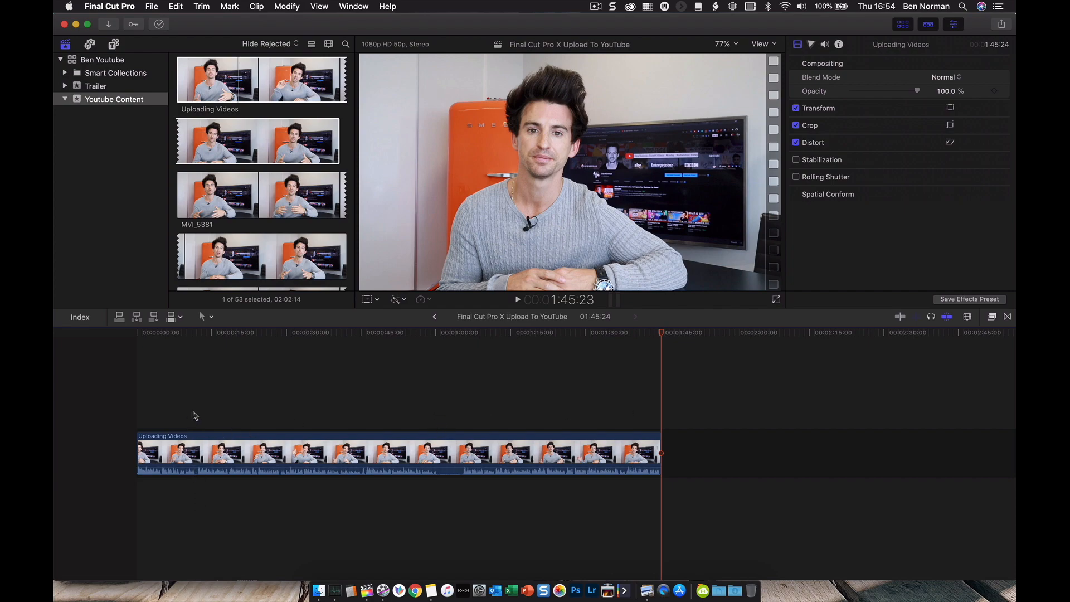
{"action": "left_click", "coordinate": [190, 414]}
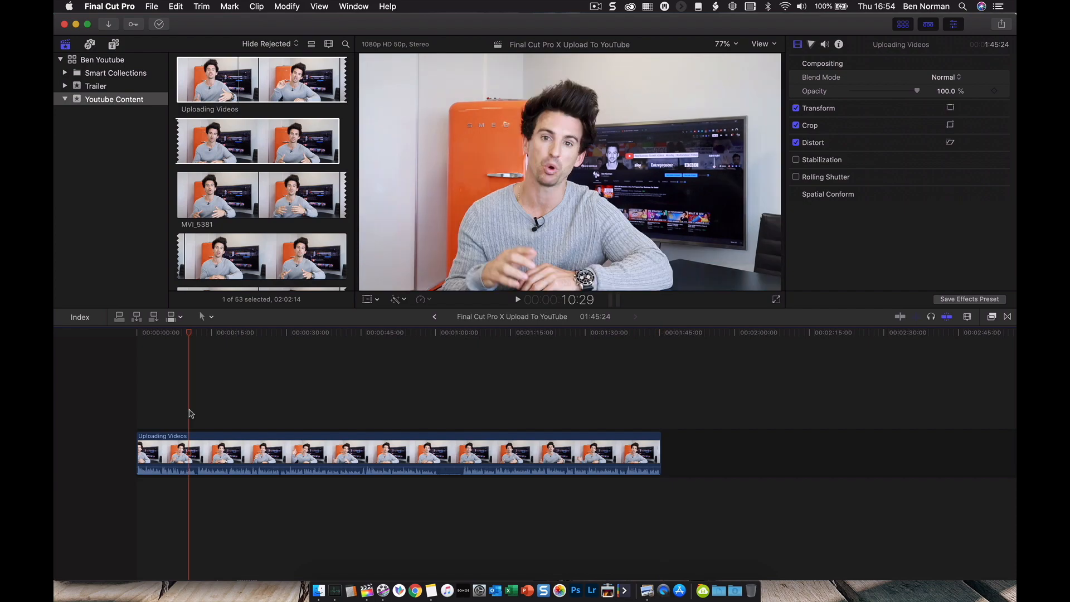
{"action": "key", "text": "space"}
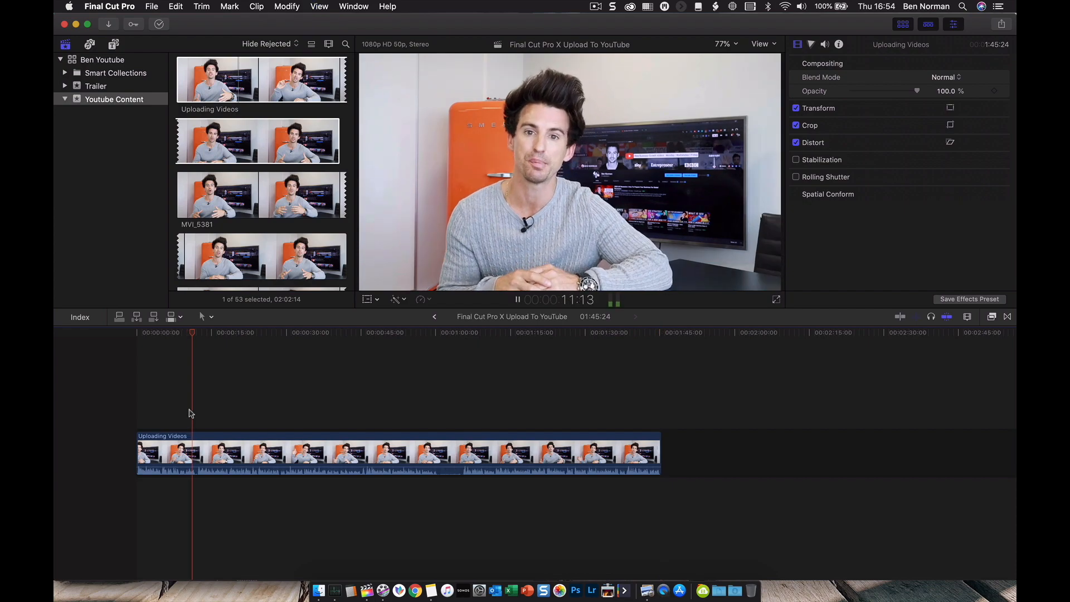
{"action": "key", "text": "space"}
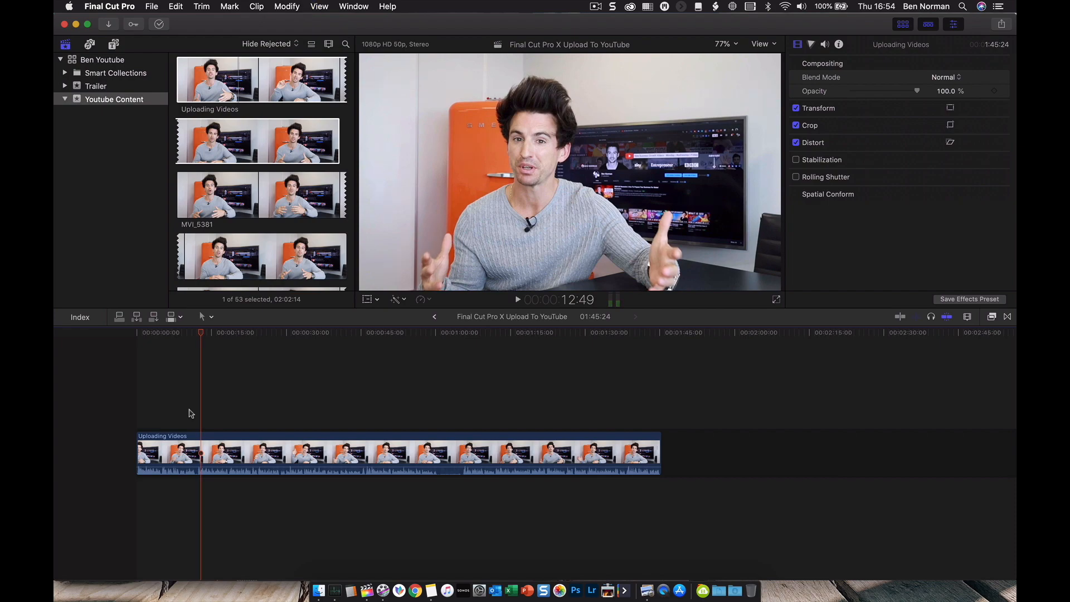
Step: Play from about 58 seconds to find where the mistake begins and split the clip with the Blade at about 1:00:33
{"action": "left_click", "coordinate": [426, 410]}
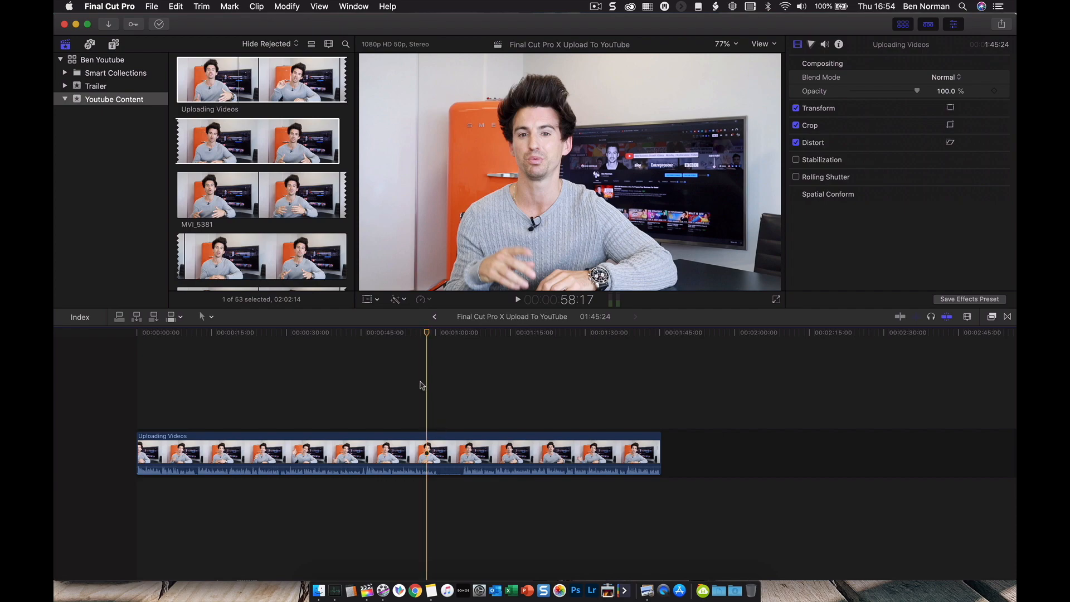
{"action": "key", "text": "space"}
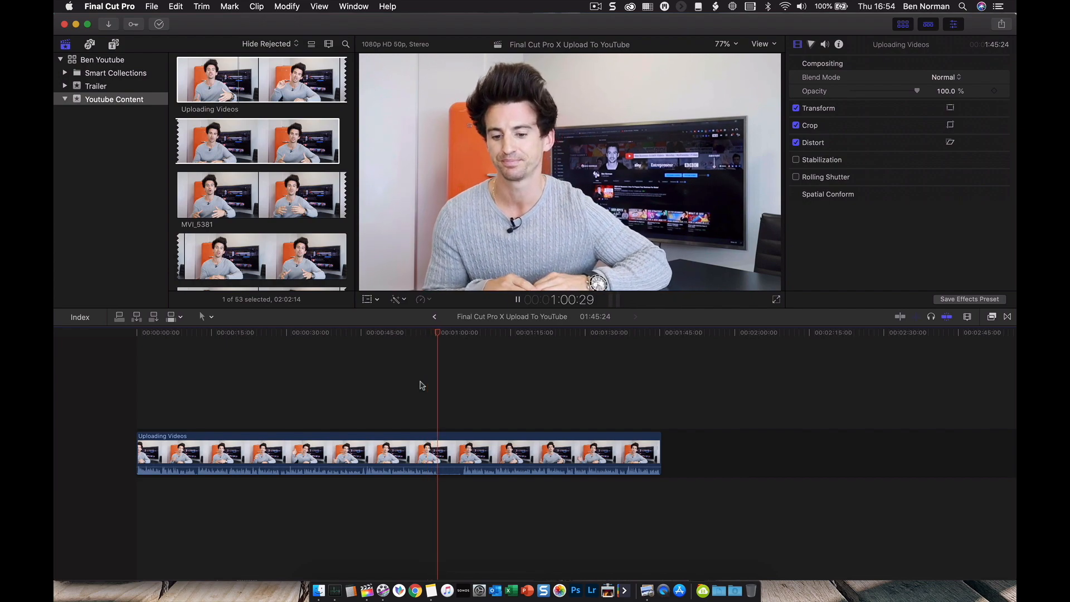
{"action": "key", "text": "space"}
{"action": "key", "text": "b"}
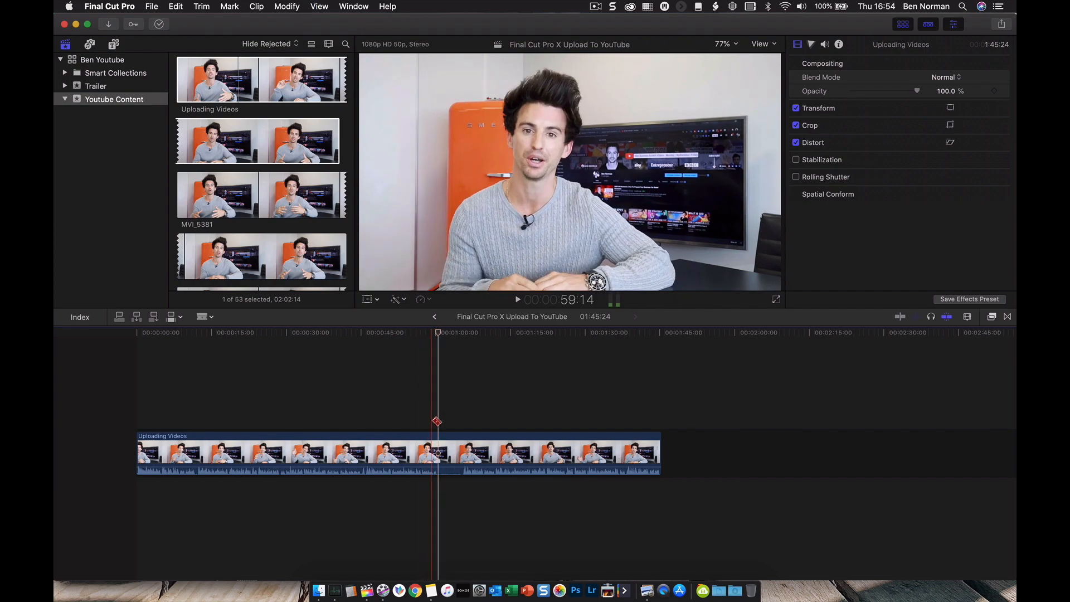
{"action": "left_click", "coordinate": [442, 438]}
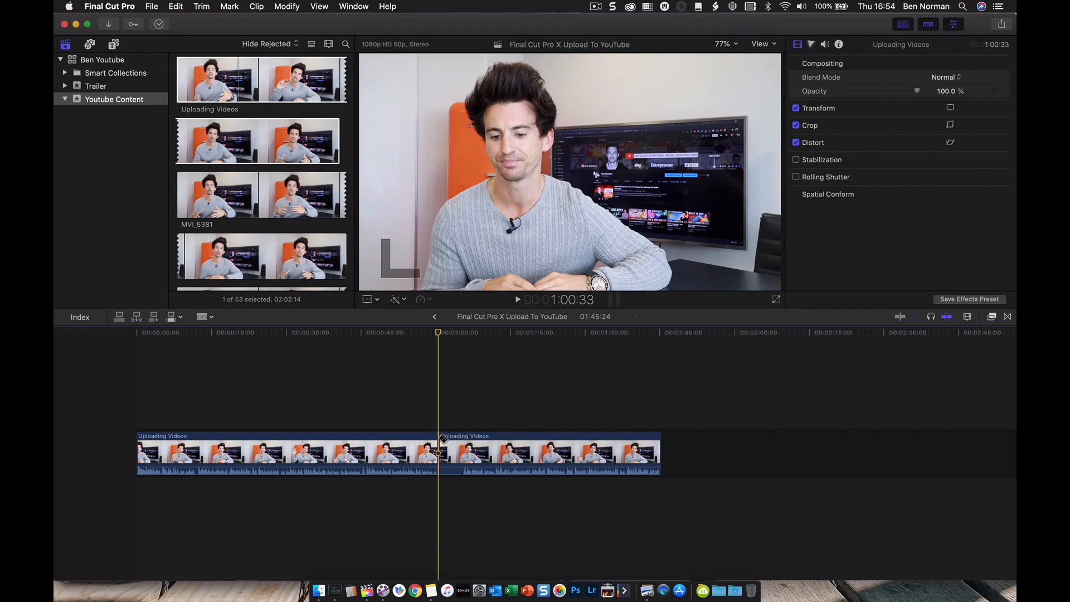
Step: Locate the point just before speech resumes and split the clip with the Blade at about 1:04:34
{"action": "left_click", "coordinate": [461, 332]}
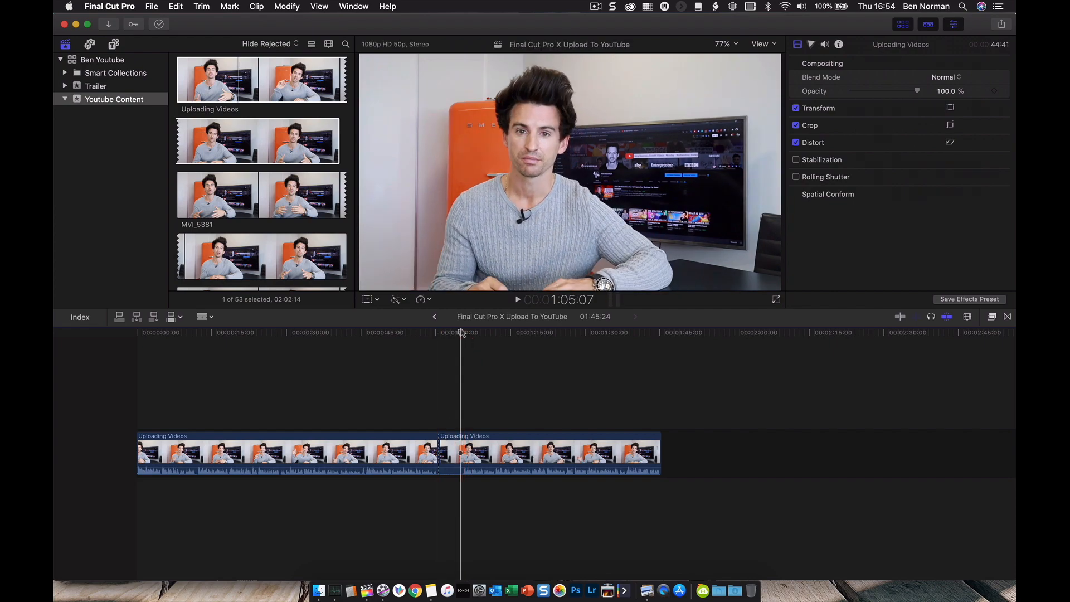
{"action": "key", "text": "space"}
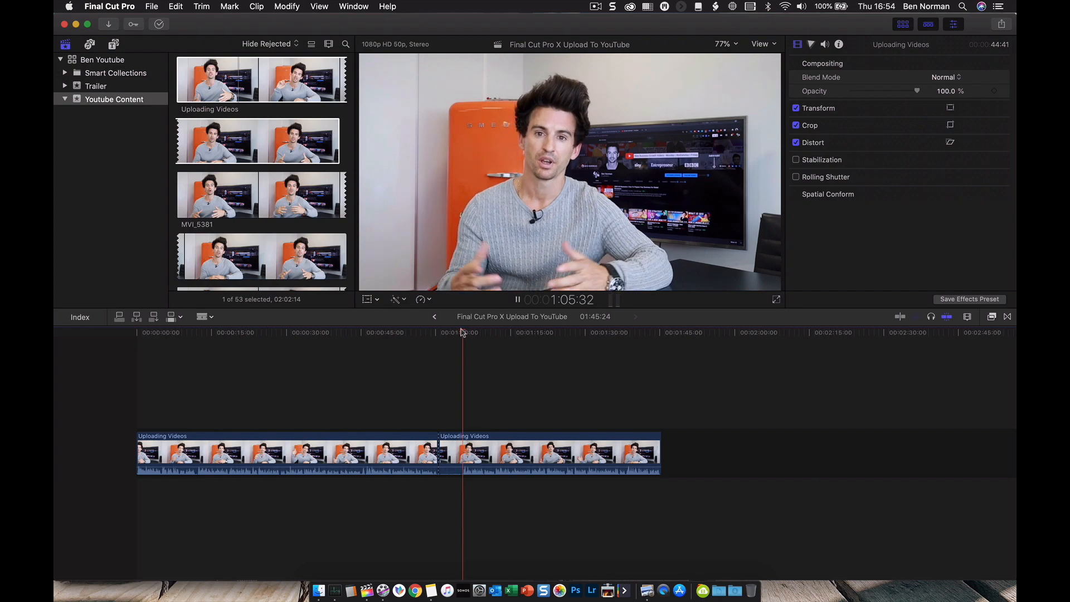
{"action": "left_click", "coordinate": [463, 332]}
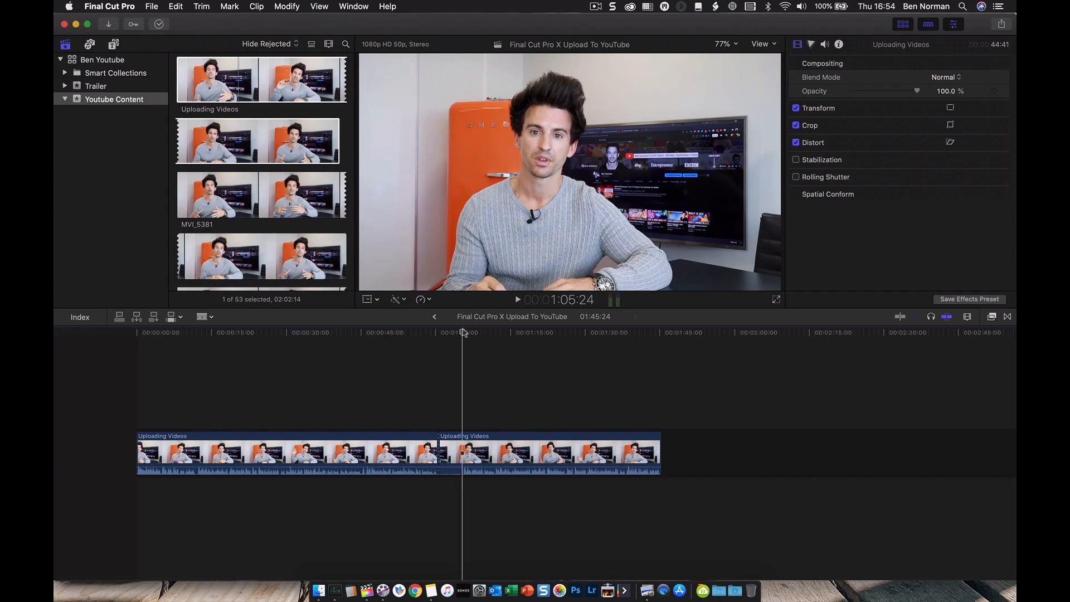
{"action": "left_click_drag", "start_coordinate": [463, 332], "coordinate": [460, 333]}
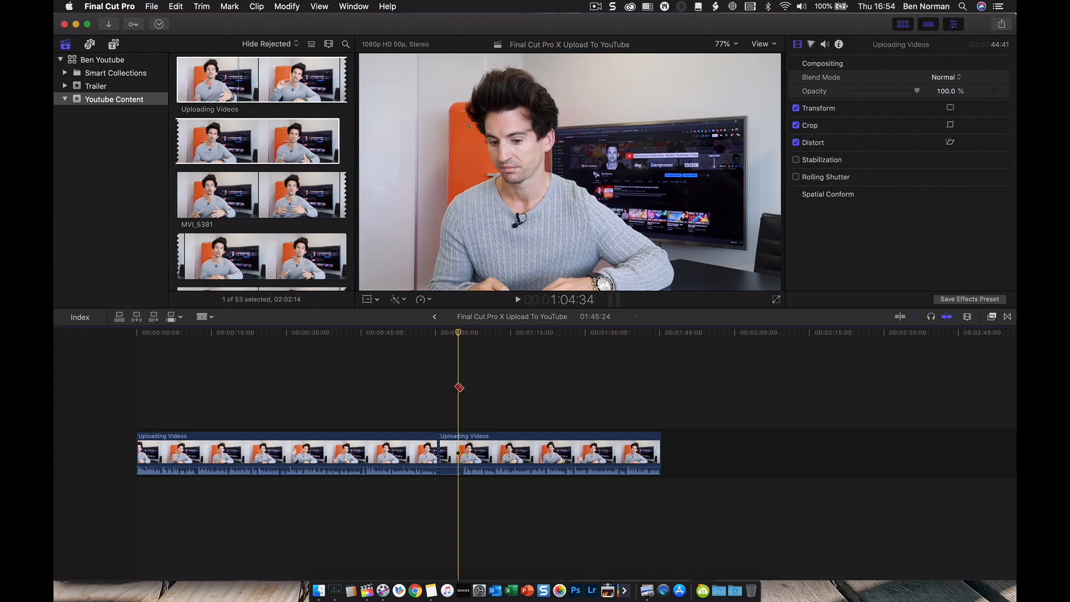
{"action": "left_click", "coordinate": [459, 447]}
Step: Delete the short unwanted segment between the two cuts, closing the gap in the timeline
{"action": "key", "text": "a"}
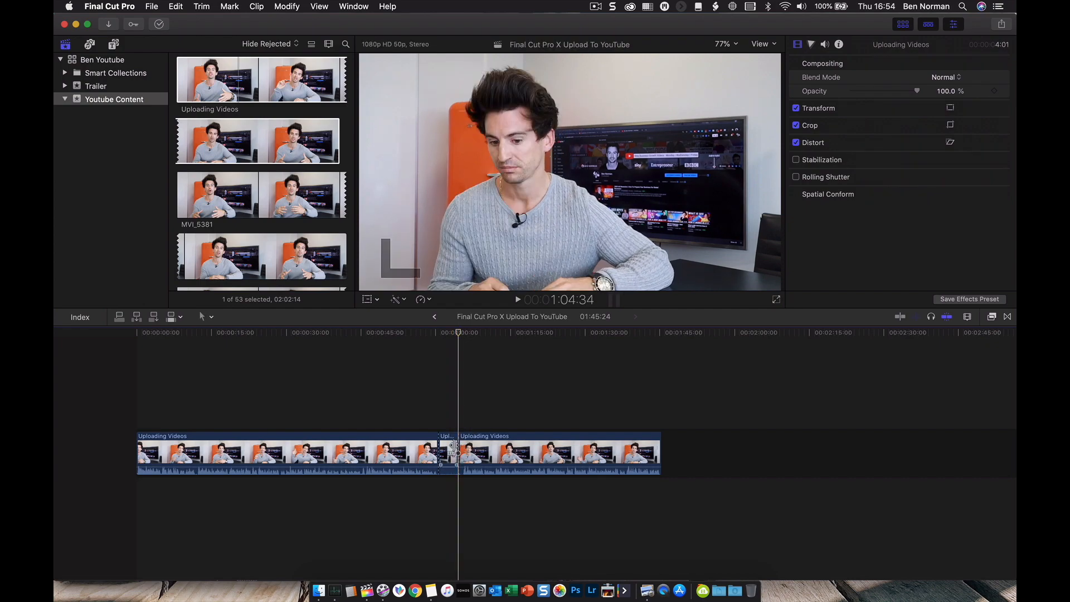
{"action": "left_click", "coordinate": [450, 449]}
{"action": "key", "text": "Delete"}
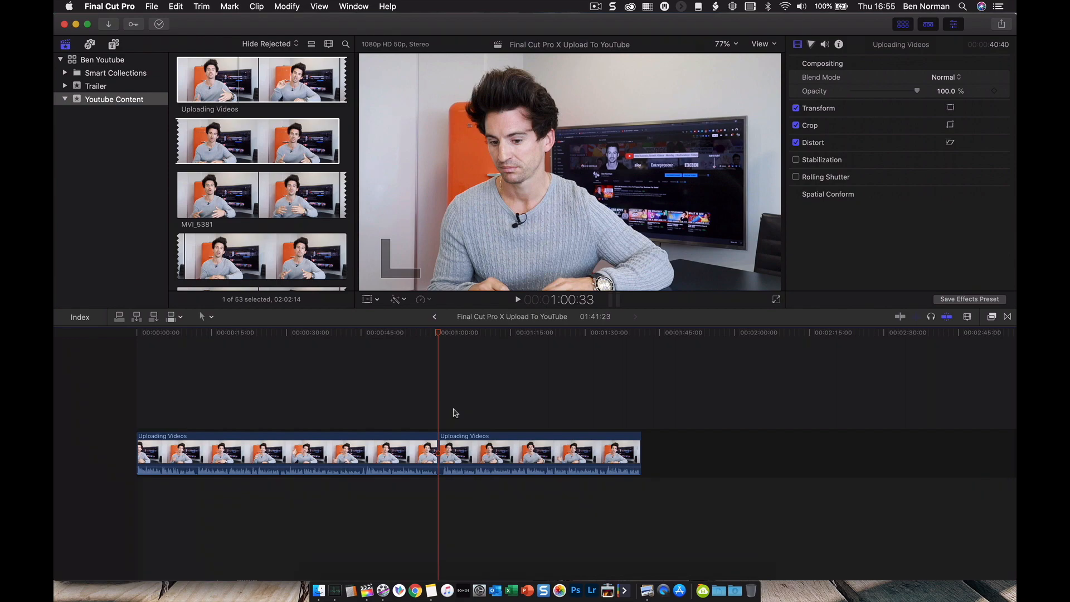
Step: Position the playhead at about 51:34 and apply the Cinema Grade effect to both Uploading Videos clips
{"action": "left_click", "coordinate": [409, 414]}
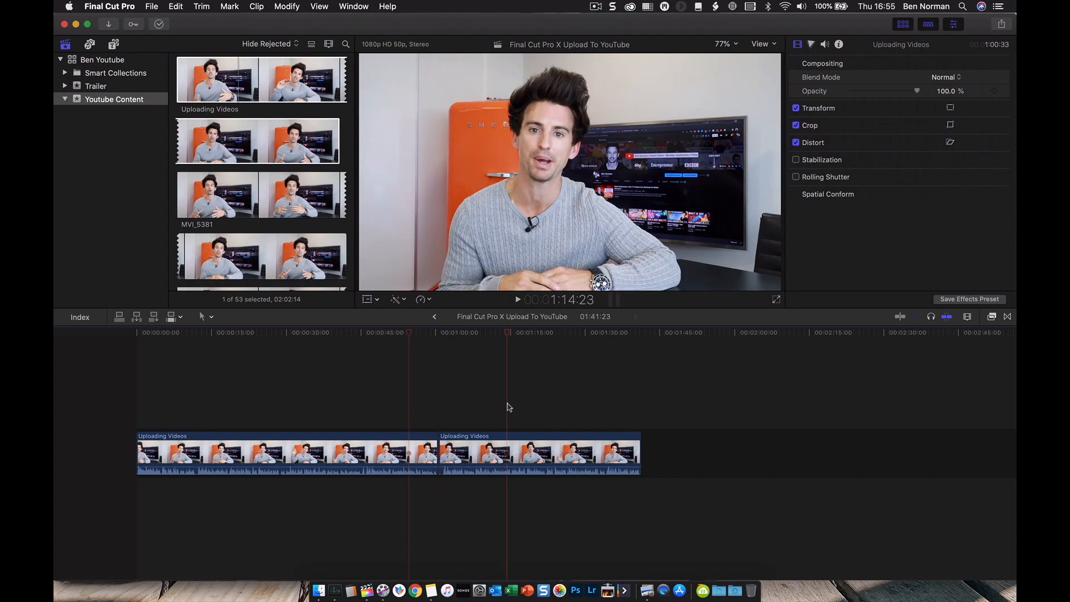
{"action": "left_click", "coordinate": [394, 388]}
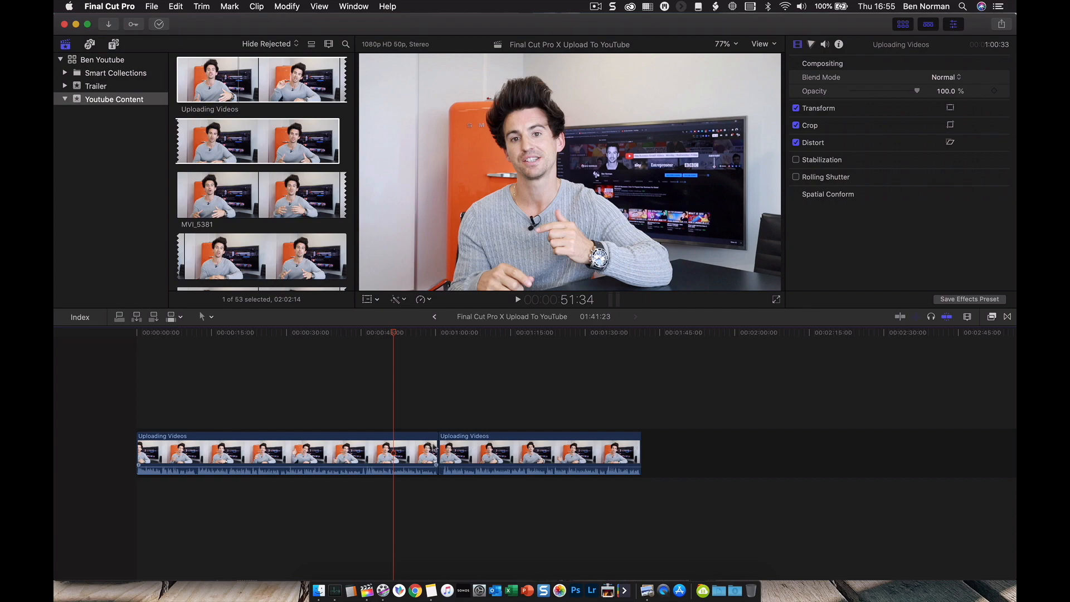
{"action": "left_click", "coordinate": [485, 448]}
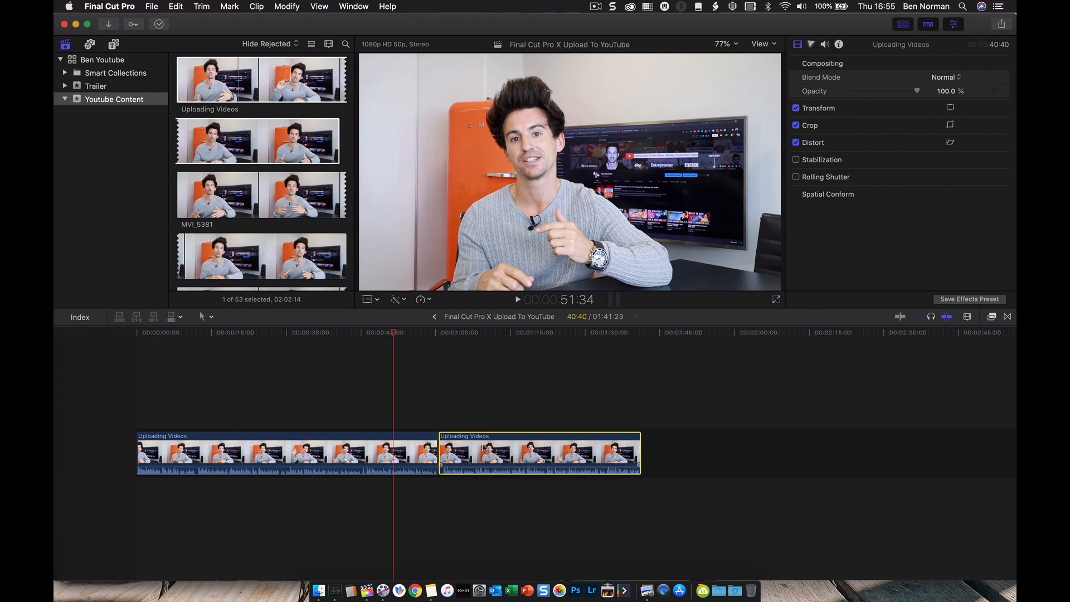
{"action": "key", "text": "super+a"}
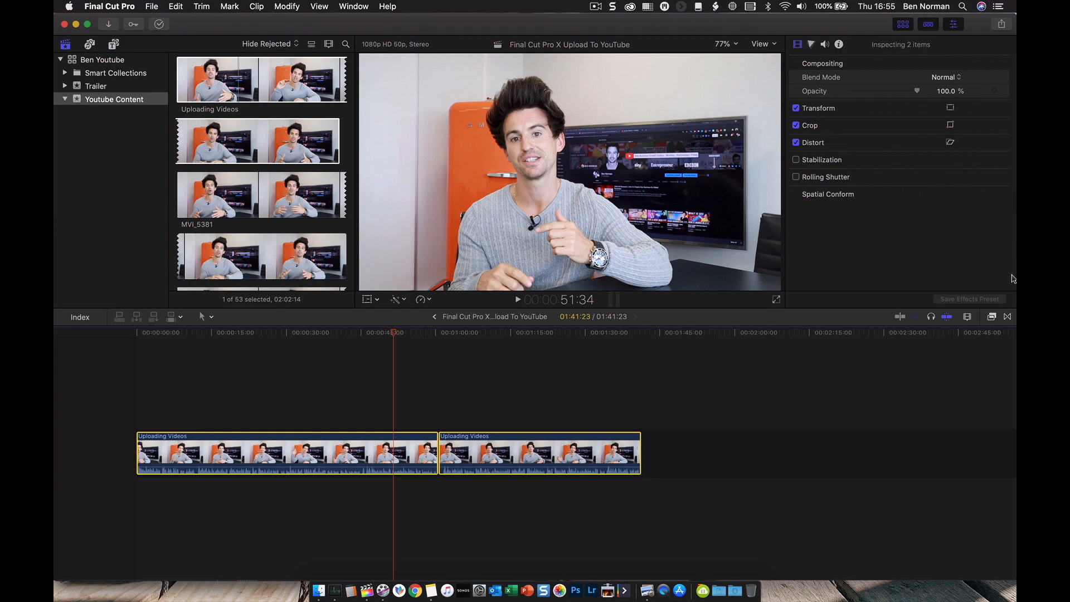
{"action": "left_click", "coordinate": [992, 318]}
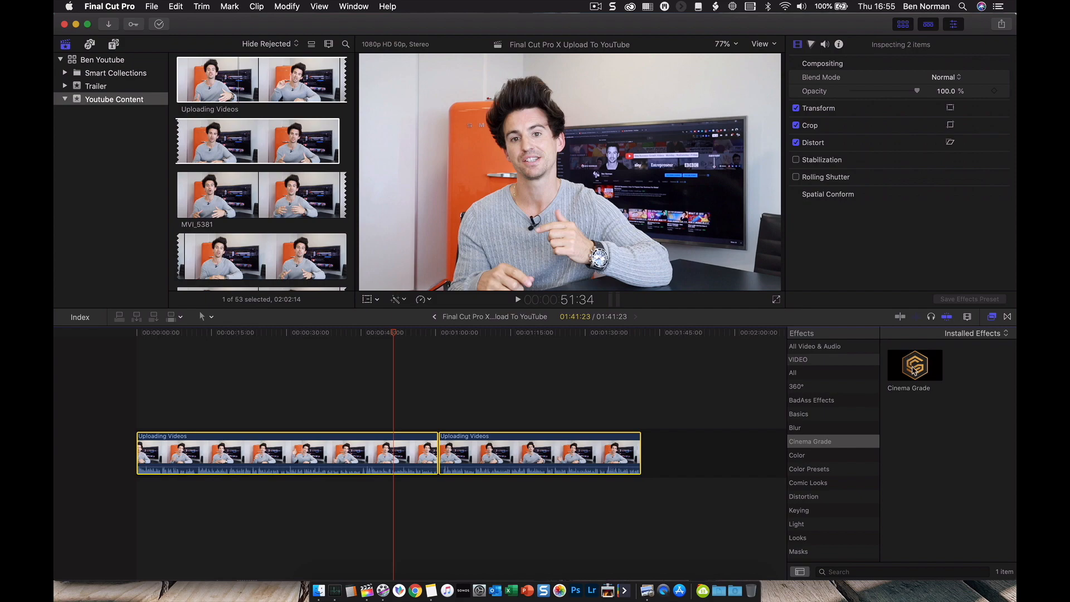
{"action": "double_click", "coordinate": [913, 368]}
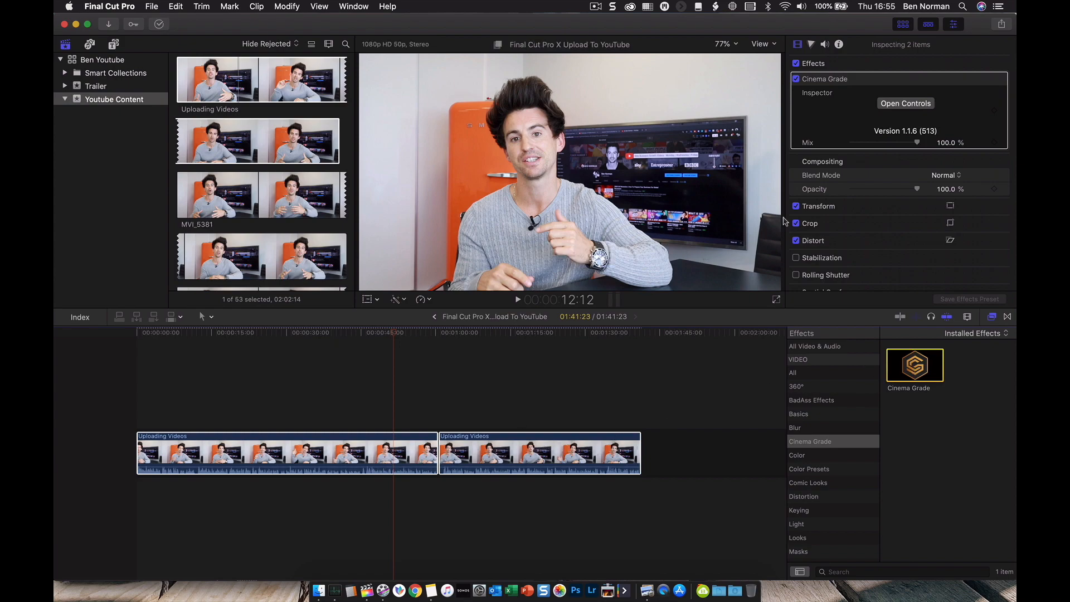
Step: Open the Cinema Grade controls, view both clips and select the first one for base correction
{"action": "left_click", "coordinate": [911, 104]}
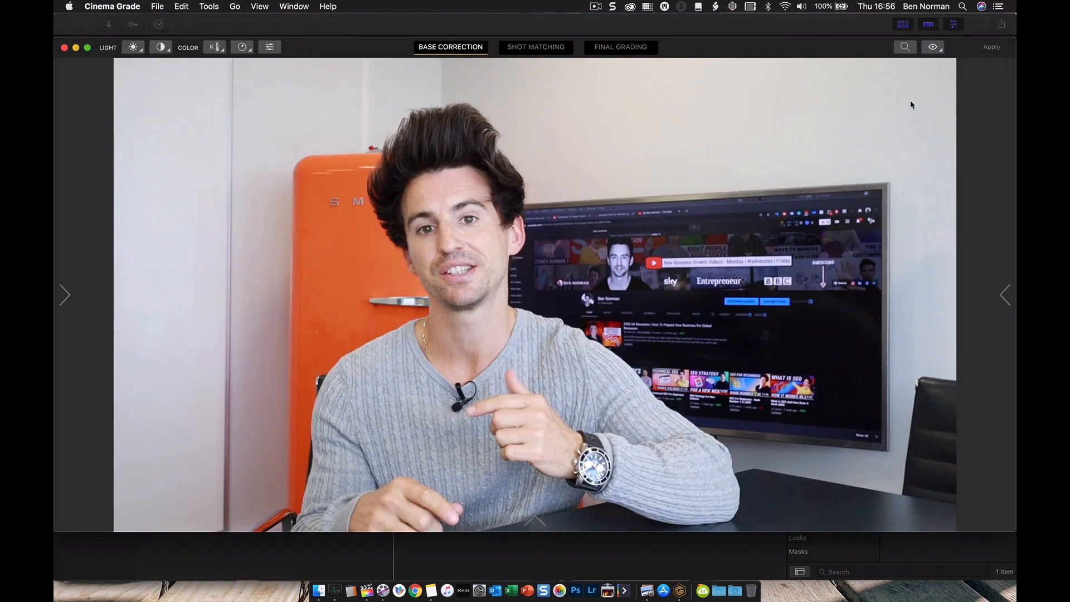
{"action": "left_click", "coordinate": [523, 523]}
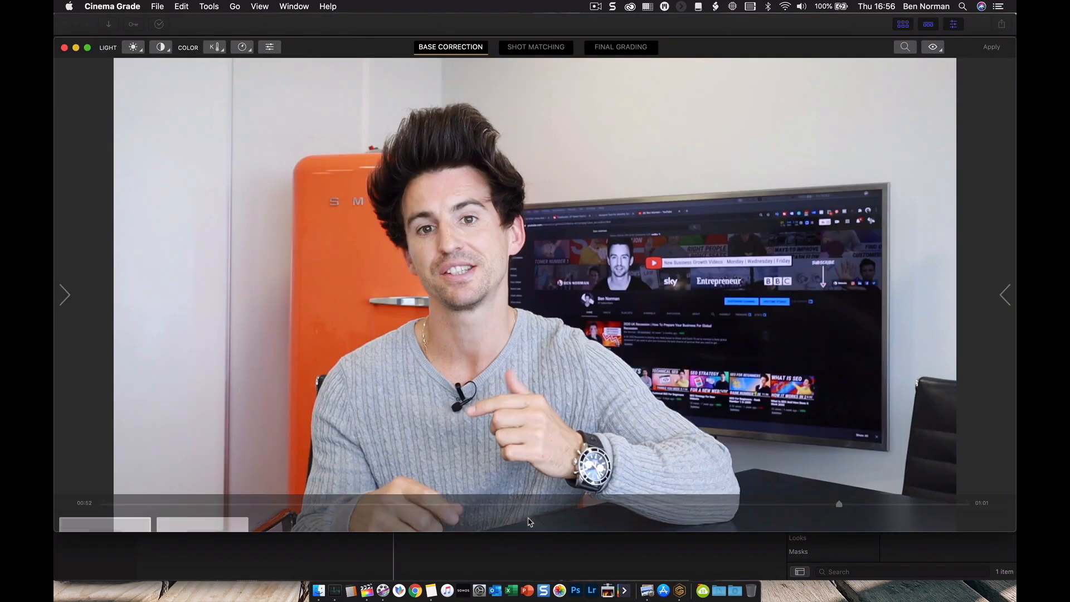
{"action": "left_click", "coordinate": [219, 512]}
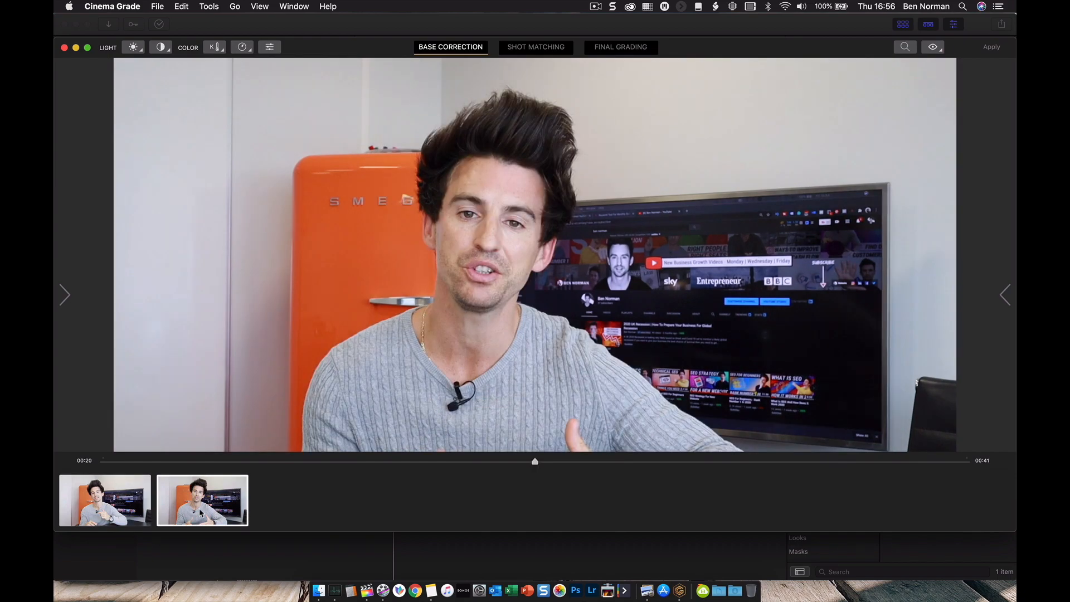
{"action": "left_click", "coordinate": [136, 512]}
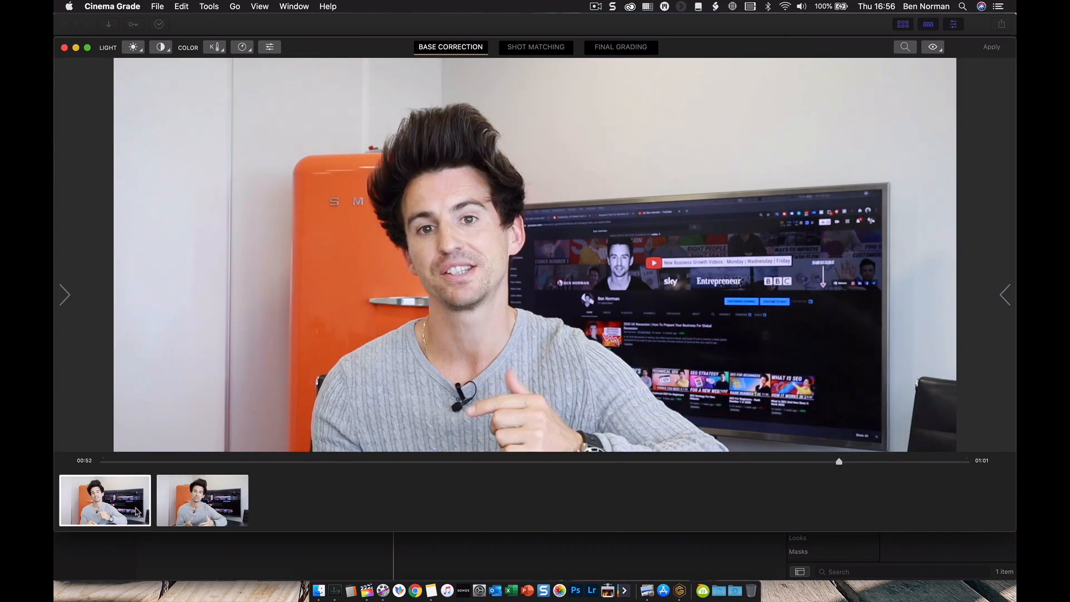
Step: Adjust the first clip's exposure and increase its contrast in the base correction
{"action": "left_click", "coordinate": [133, 49]}
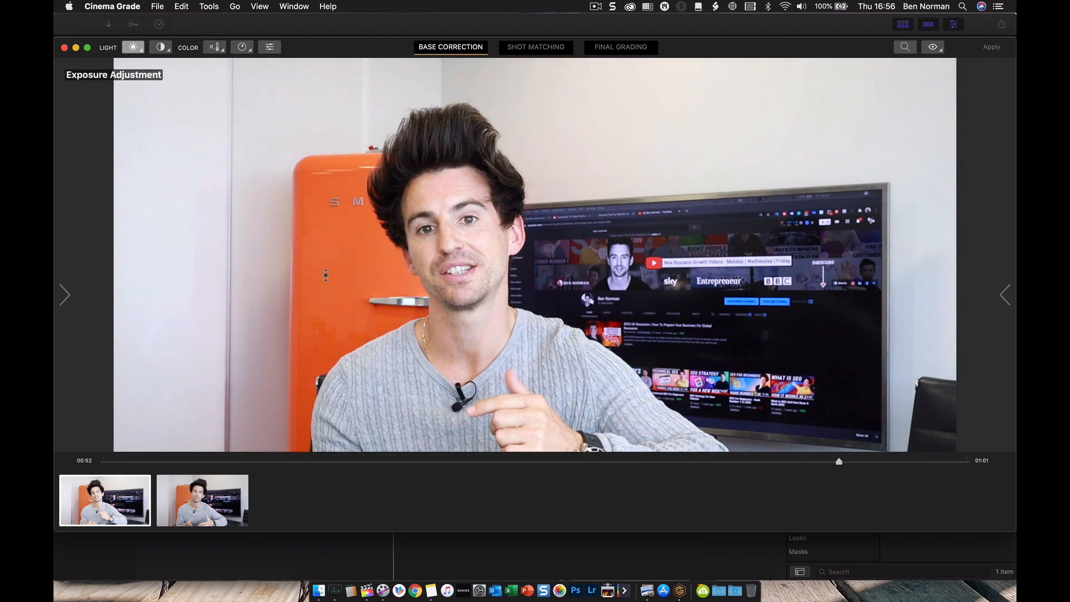
{"action": "left_click", "coordinate": [162, 47]}
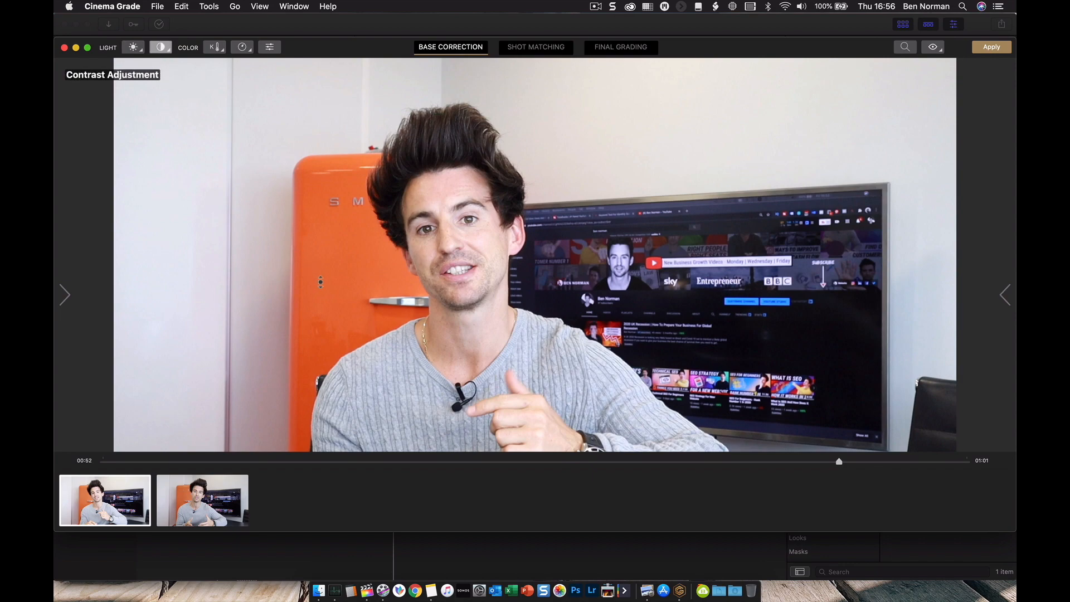
{"action": "left_click_drag", "start_coordinate": [321, 280], "coordinate": [321, 271]}
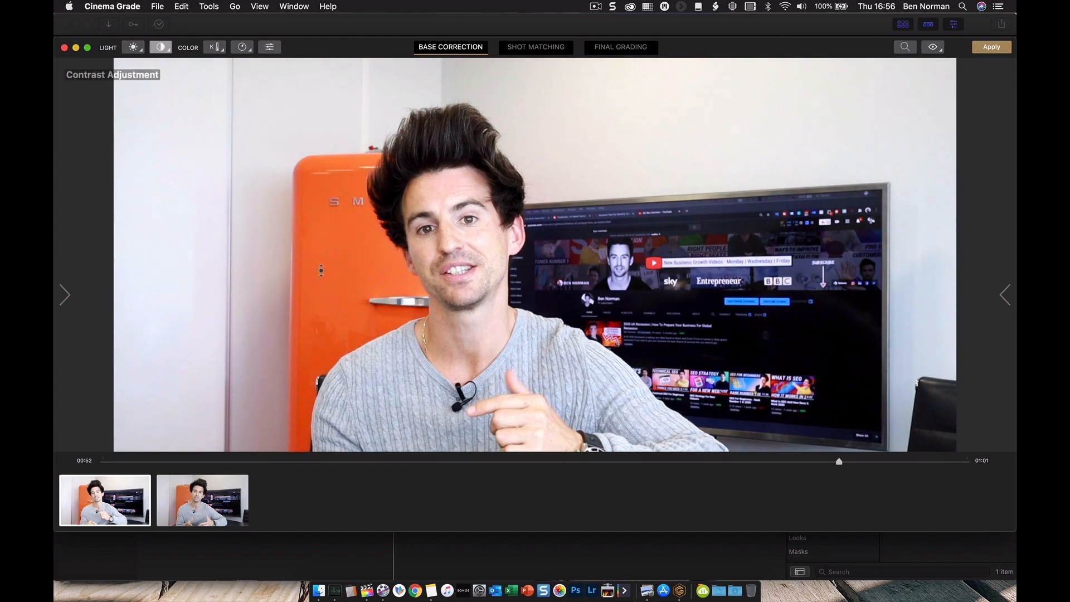
Step: Increase the first clip's saturation, recheck its exposure and contrast, and apply the base correction
{"action": "left_click", "coordinate": [215, 48]}
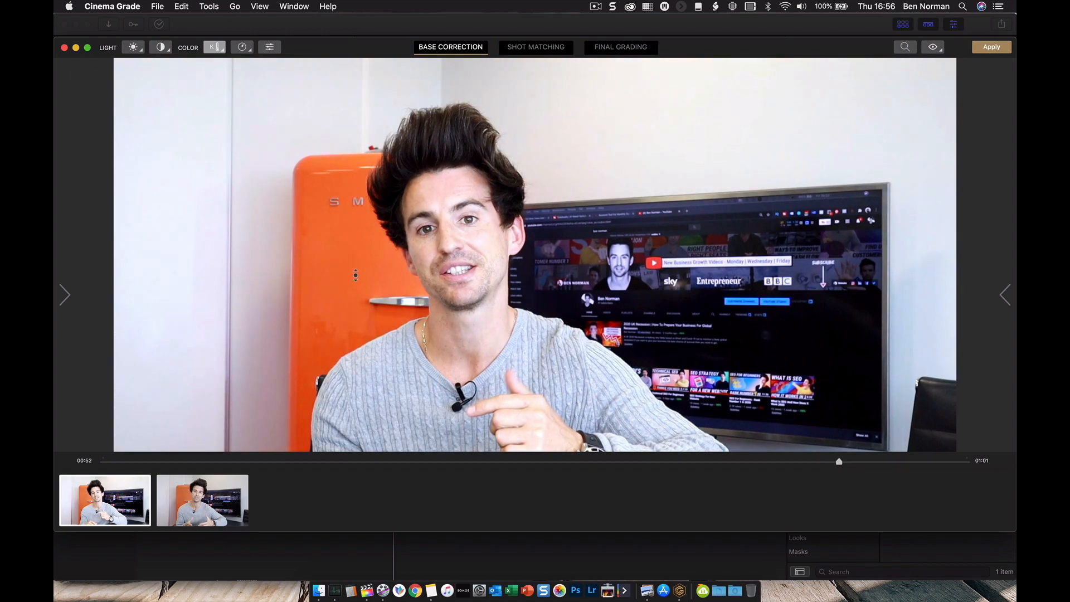
{"action": "left_click", "coordinate": [241, 48]}
{"action": "left_click", "coordinate": [346, 254]}
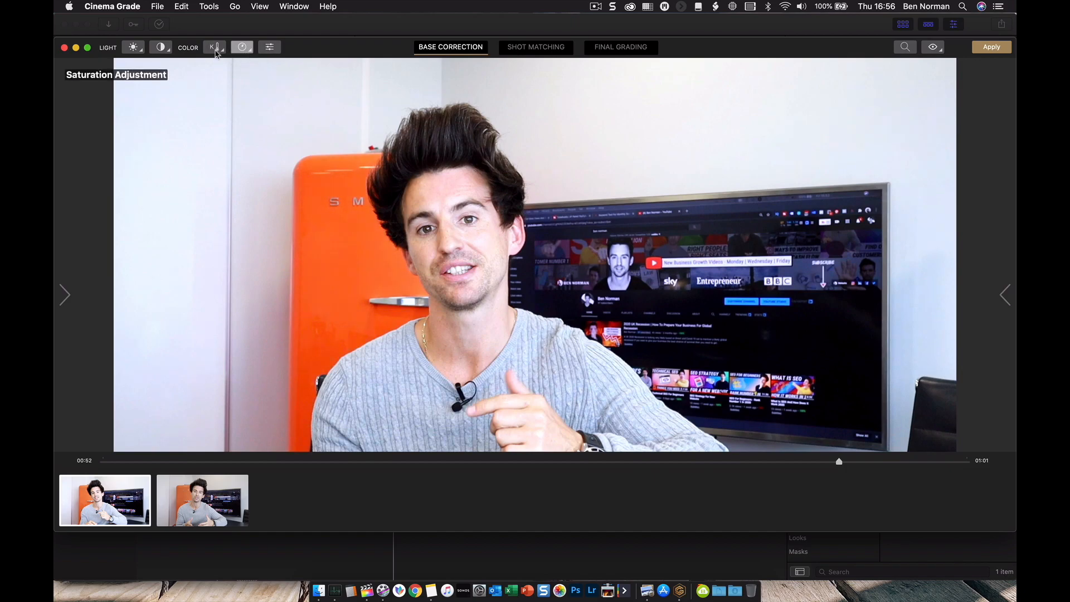
{"action": "left_click", "coordinate": [132, 48]}
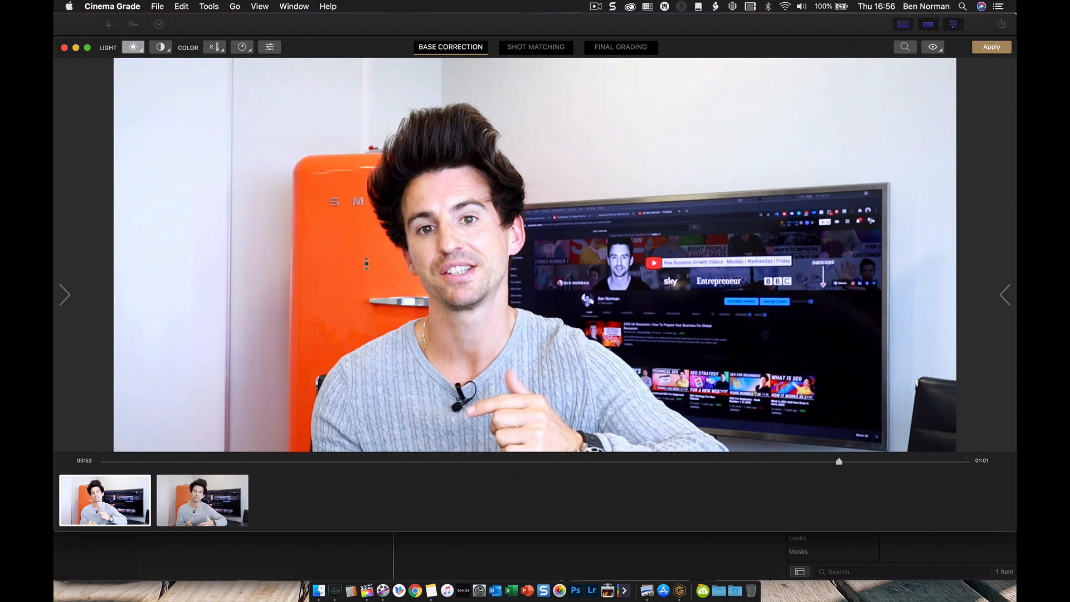
{"action": "left_click", "coordinate": [160, 48]}
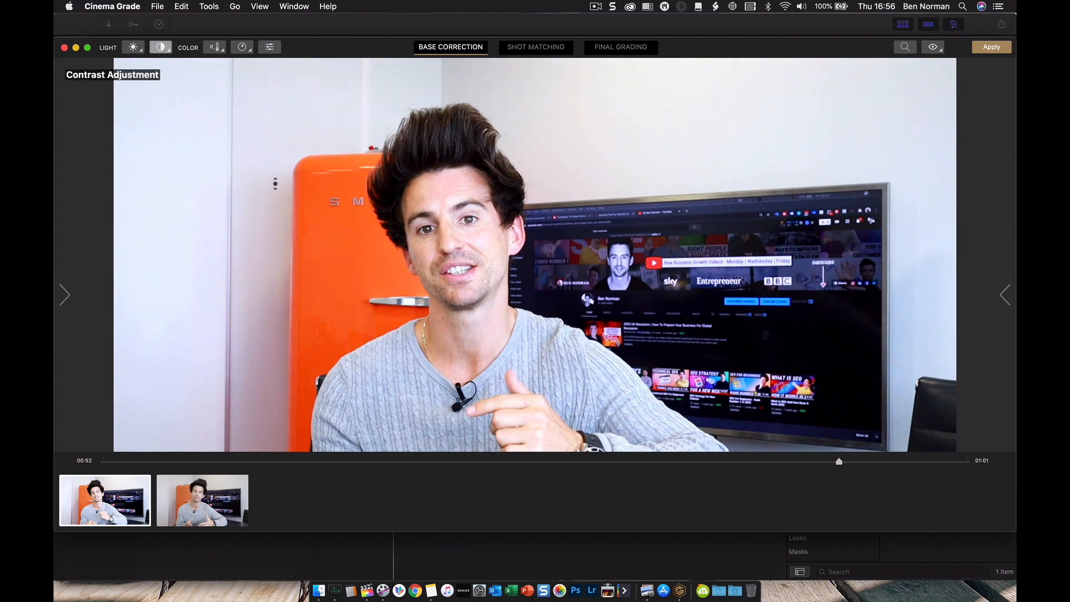
{"action": "left_click", "coordinate": [996, 49]}
Step: Group both shots for matching with the first as hero and copy all of its light, color and chart corrections to the group
{"action": "left_click", "coordinate": [539, 50]}
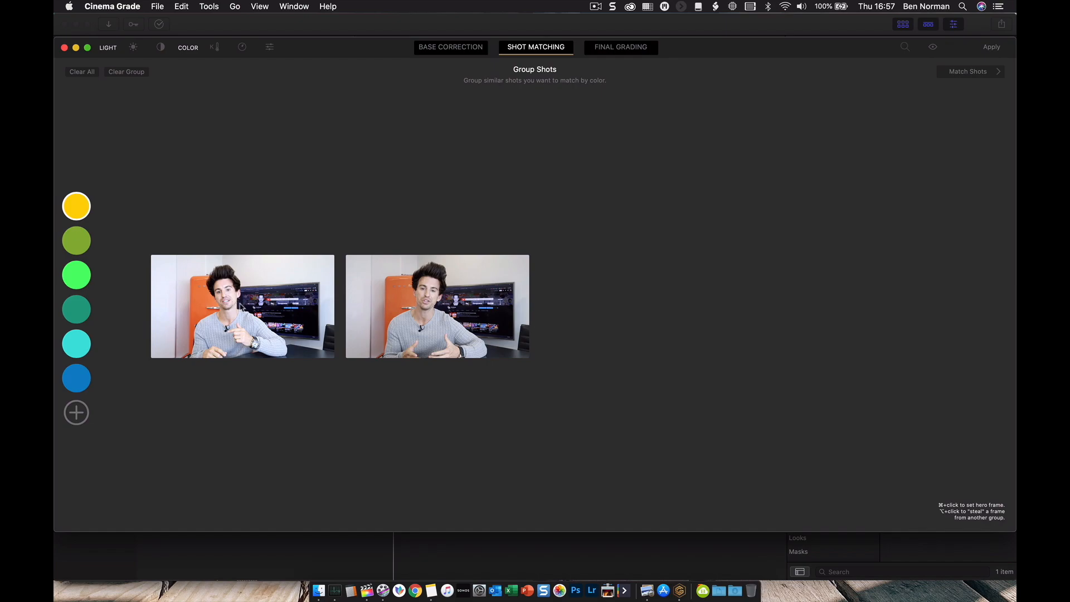
{"action": "left_click", "coordinate": [269, 330]}
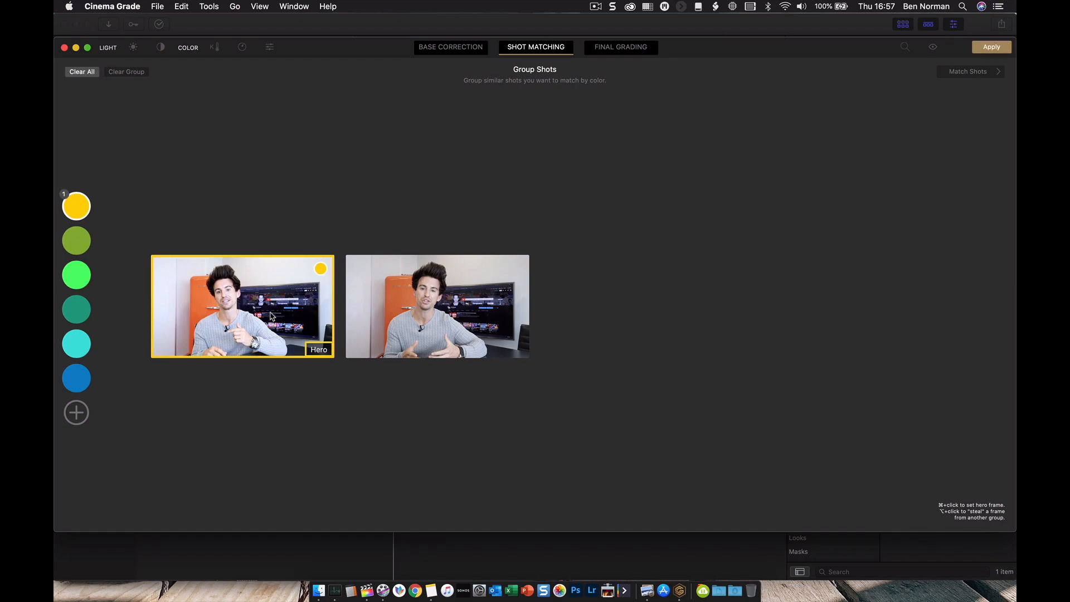
{"action": "left_click", "coordinate": [446, 340]}
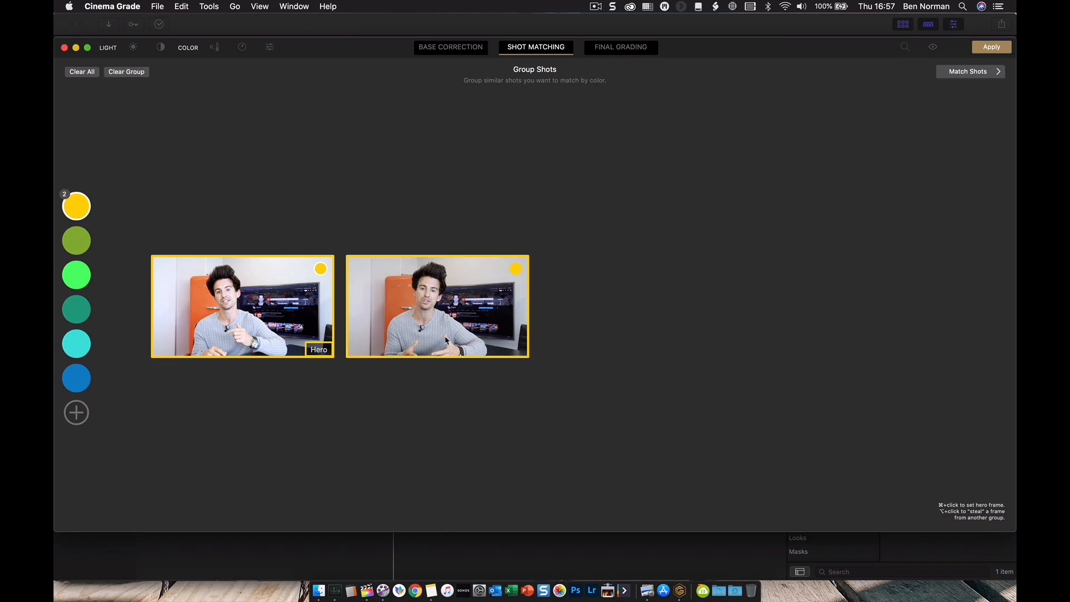
{"action": "left_click", "coordinate": [983, 72]}
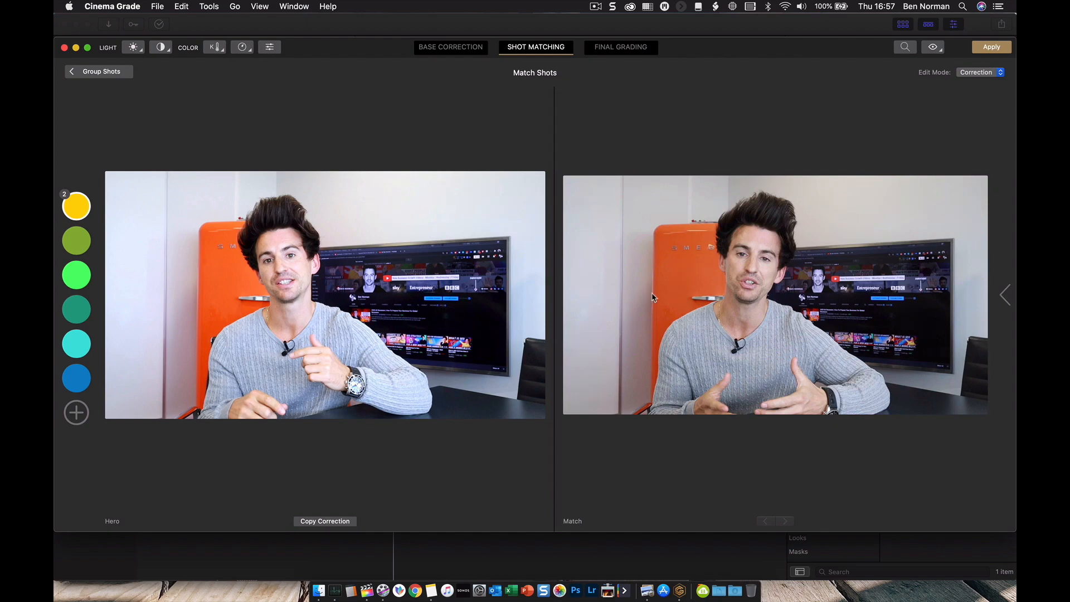
{"action": "left_click", "coordinate": [333, 522]}
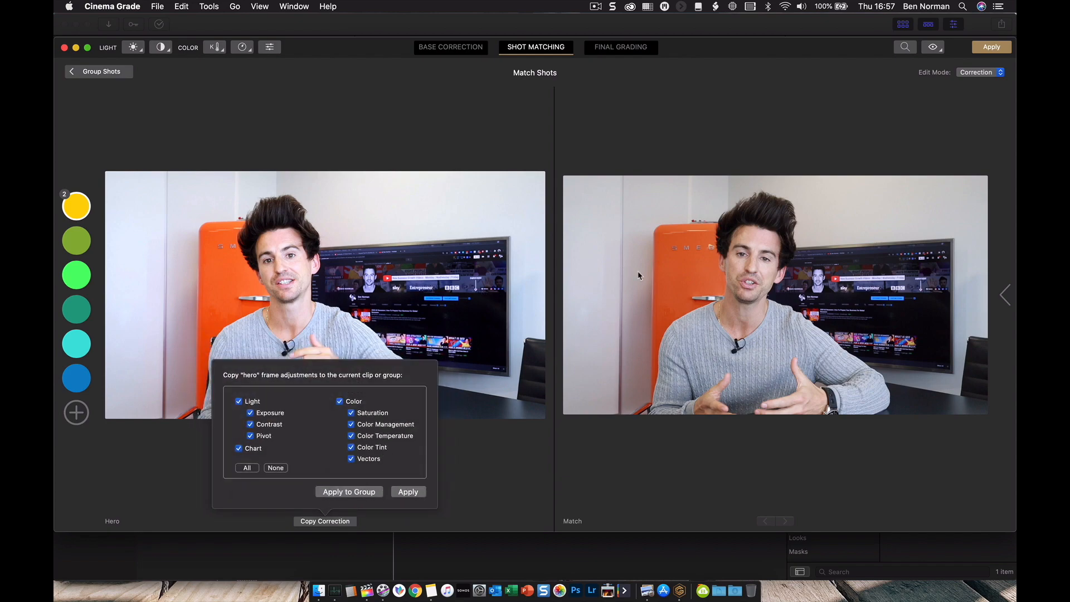
{"action": "left_click", "coordinate": [351, 495]}
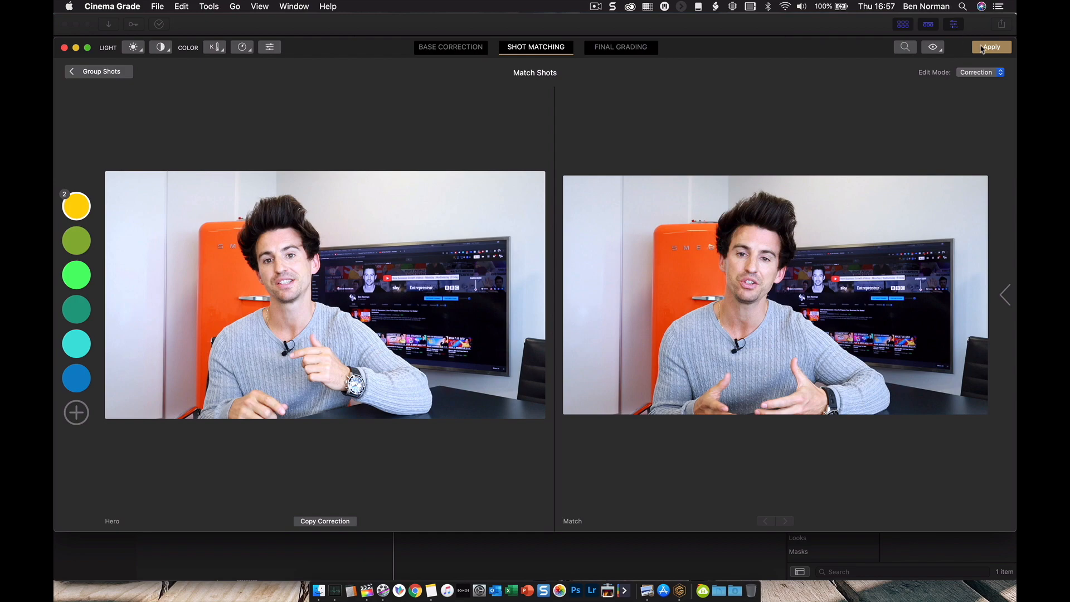
Step: Compare the two clips in Final Grading by switching back and forth between them
{"action": "left_click", "coordinate": [638, 49]}
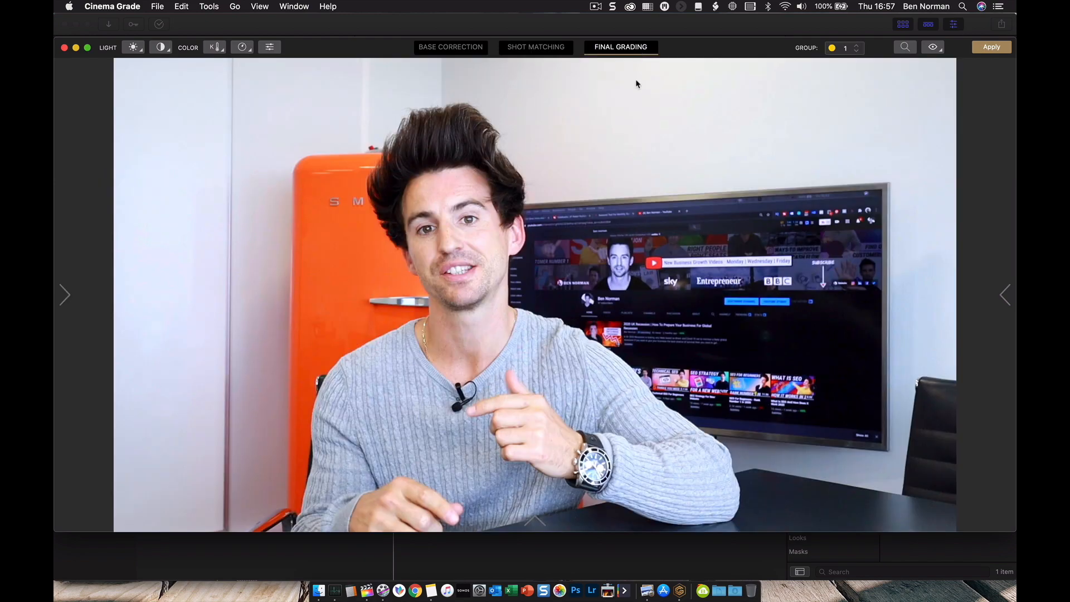
{"action": "mouse_move", "coordinate": [538, 520]}
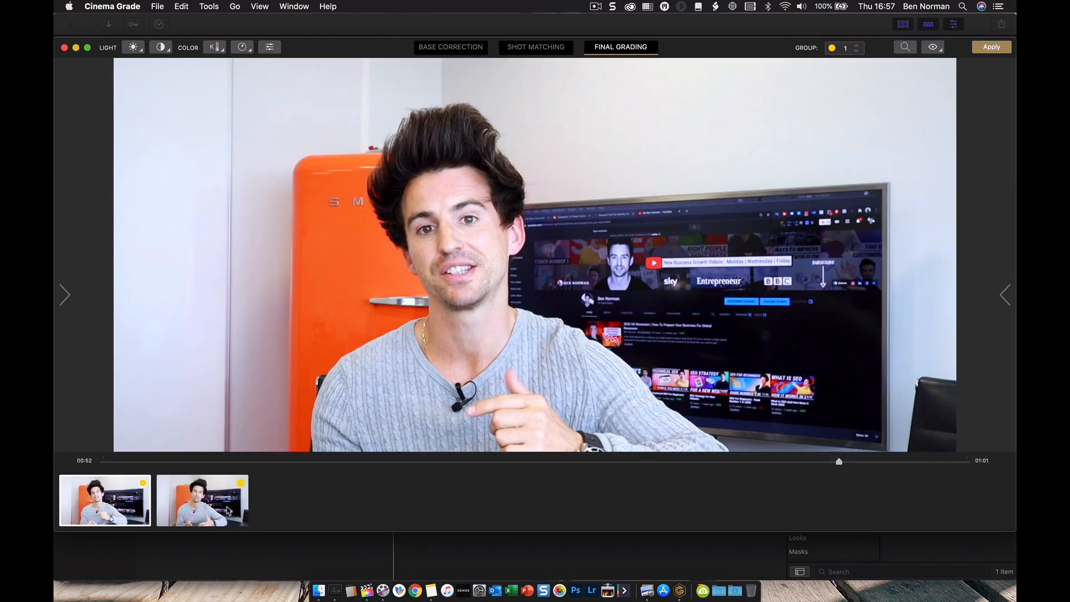
{"action": "left_click", "coordinate": [200, 511]}
{"action": "left_click", "coordinate": [120, 505]}
{"action": "left_click", "coordinate": [186, 497]}
{"action": "left_click", "coordinate": [122, 489]}
Step: Try the first clip's midtones at 100 in the final grade, undo the change and revisit the matching and base correction stages
{"action": "mouse_move", "coordinate": [1006, 296]}
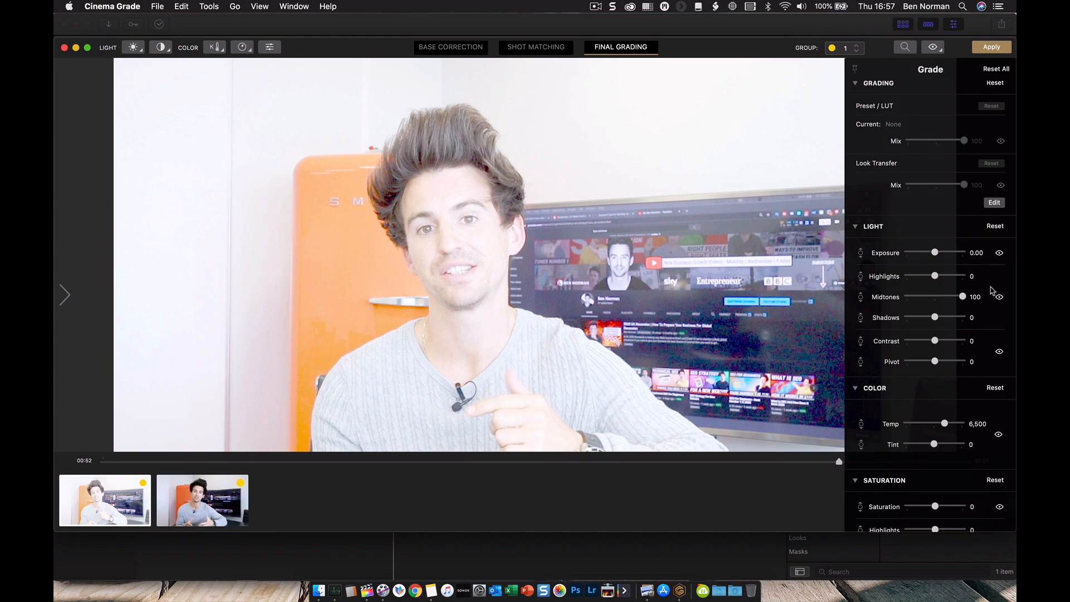
{"action": "key", "text": "super+z"}
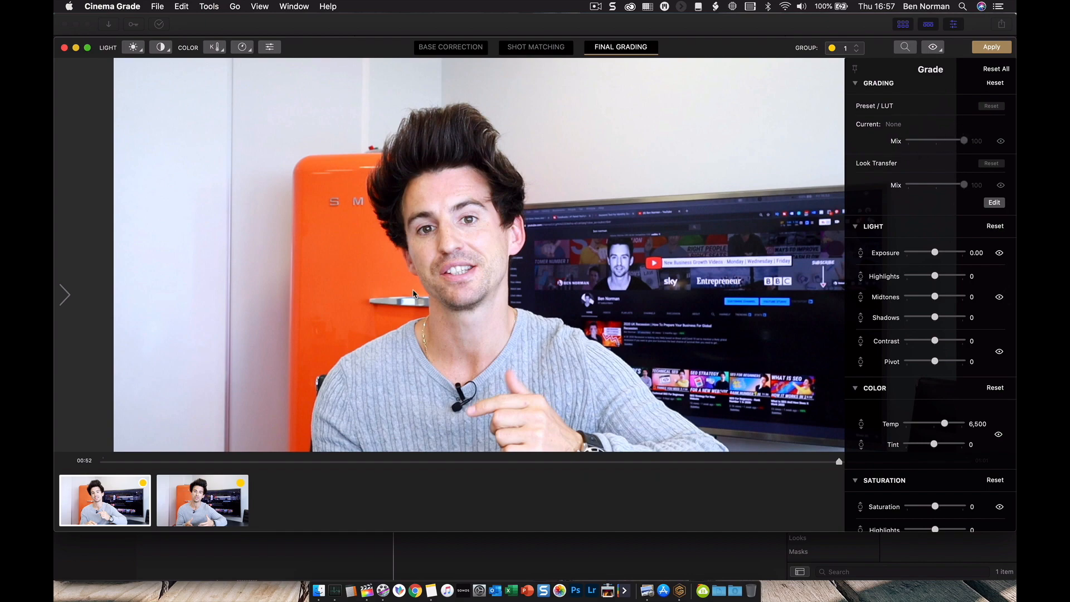
{"action": "left_click", "coordinate": [529, 47]}
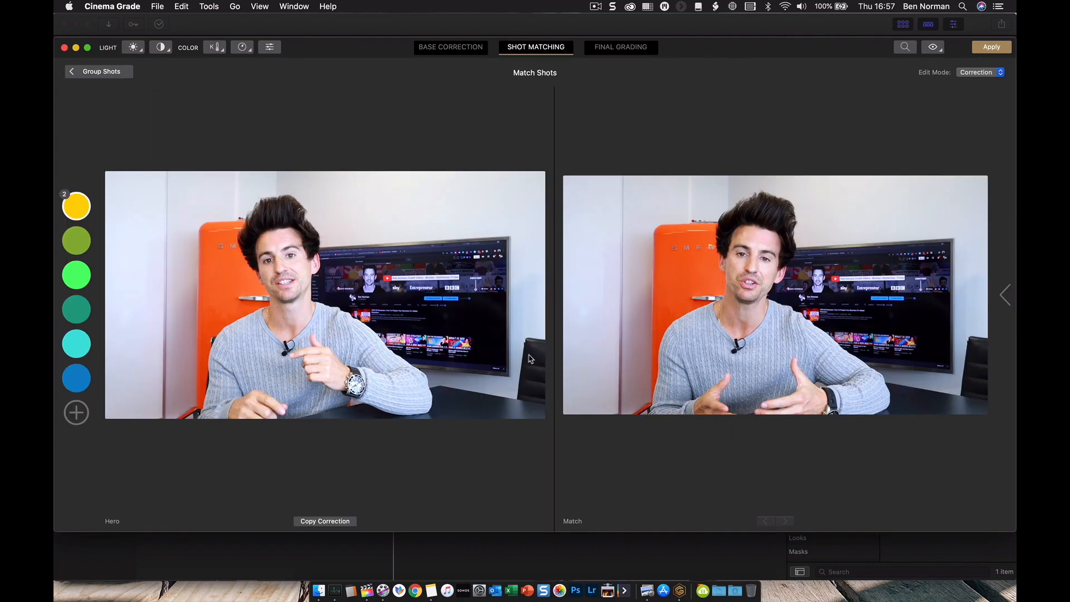
{"action": "left_click", "coordinate": [442, 49]}
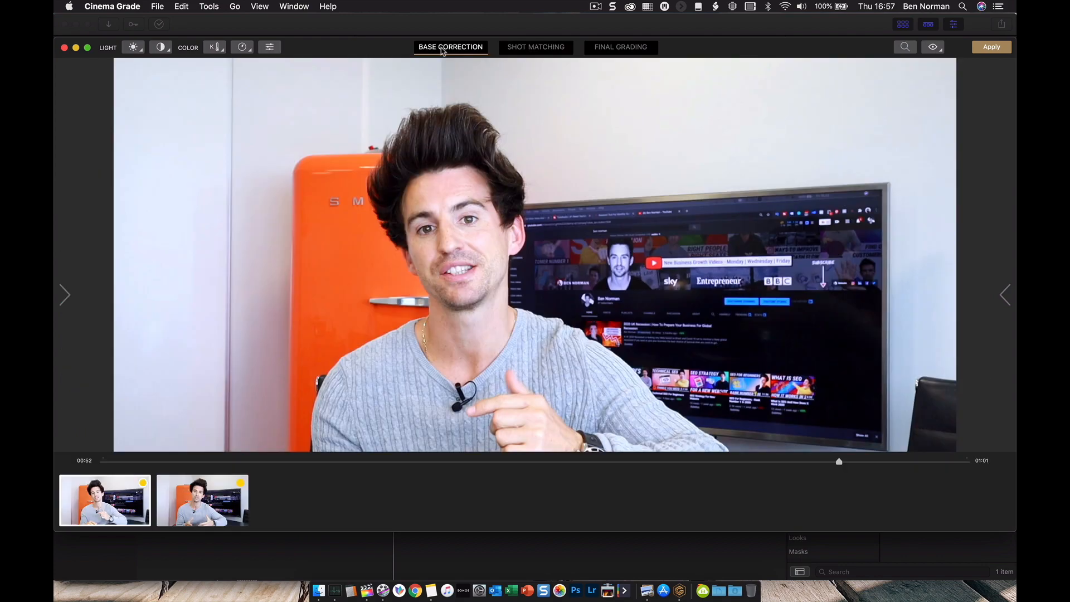
{"action": "left_click", "coordinate": [620, 50]}
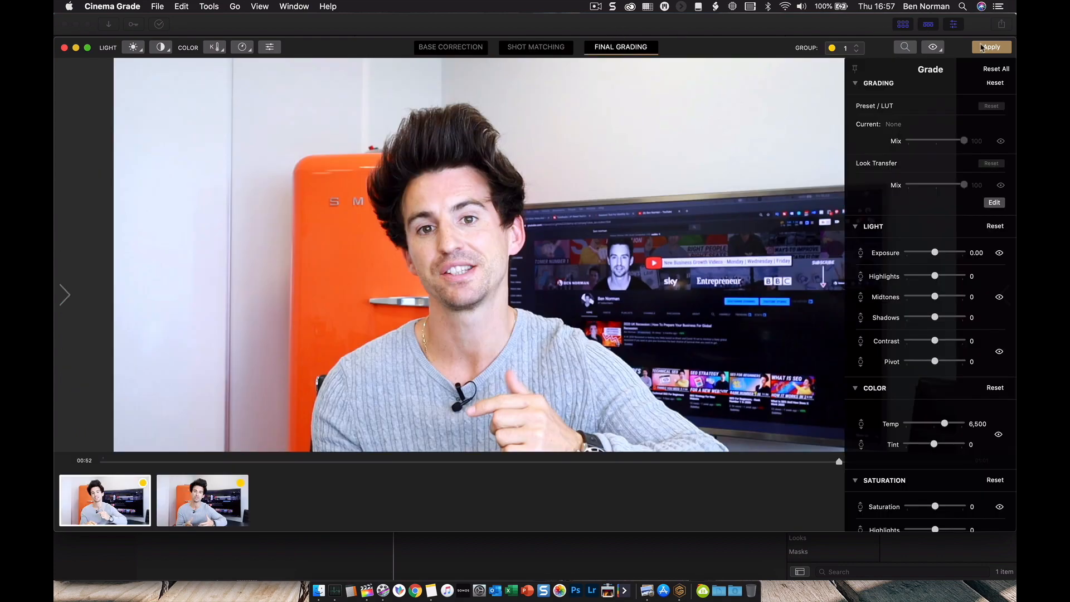
Step: Apply the changes to all grades and return to the Final Cut Pro timeline to check the graded footage at about 44:33 and 52:07
{"action": "left_click", "coordinate": [987, 48]}
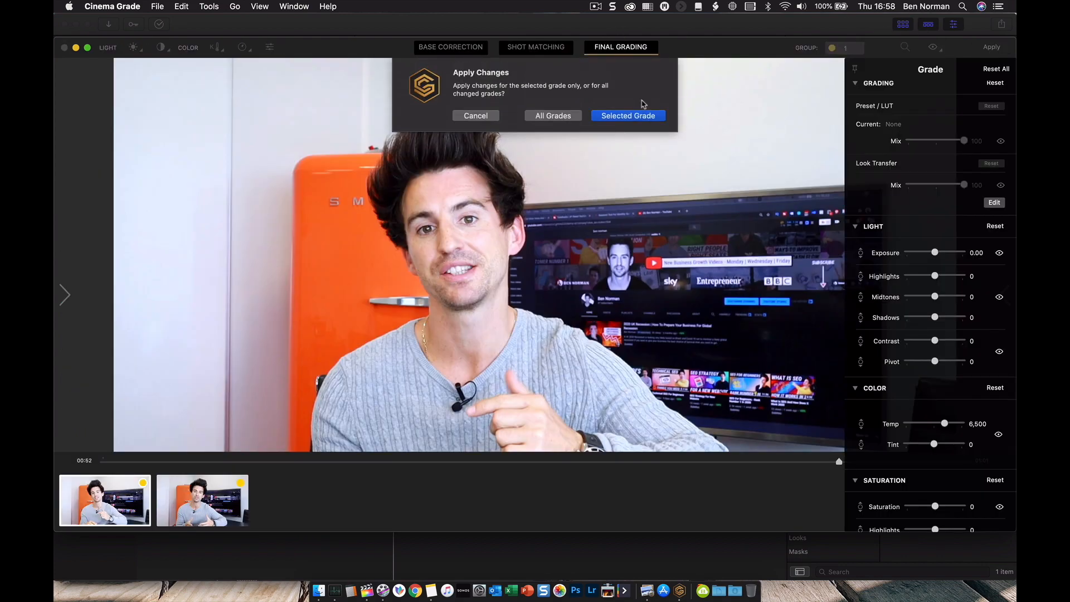
{"action": "left_click", "coordinate": [550, 116]}
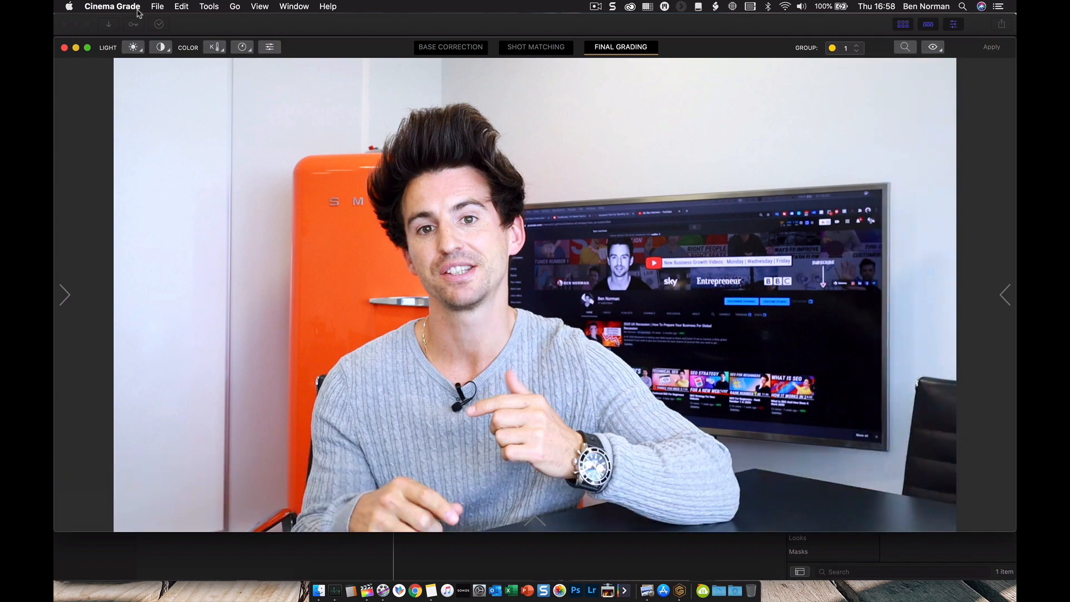
{"action": "left_click", "coordinate": [64, 48]}
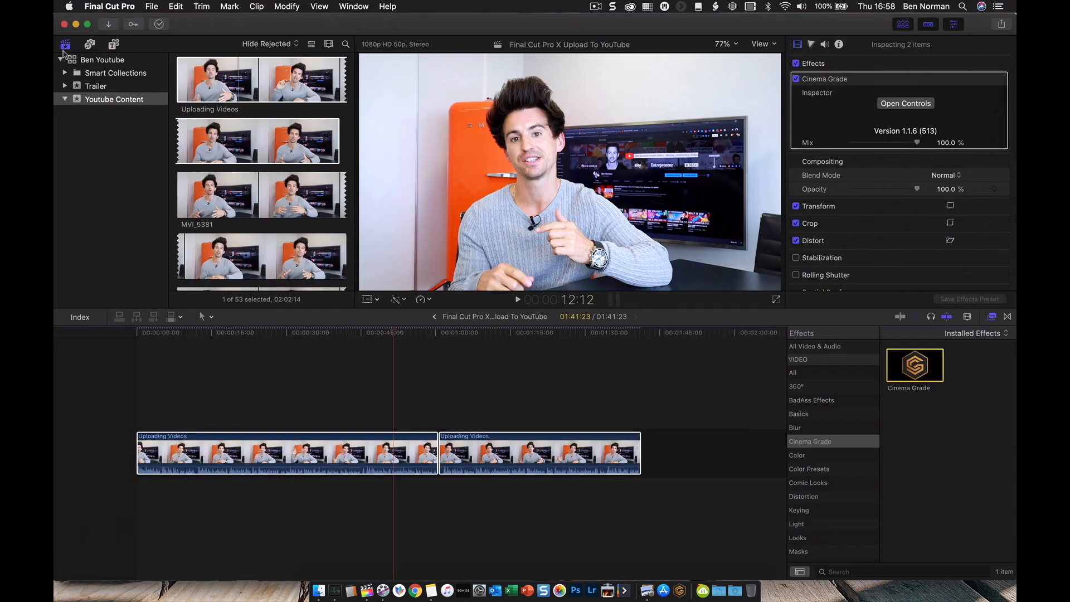
{"action": "left_click", "coordinate": [358, 385]}
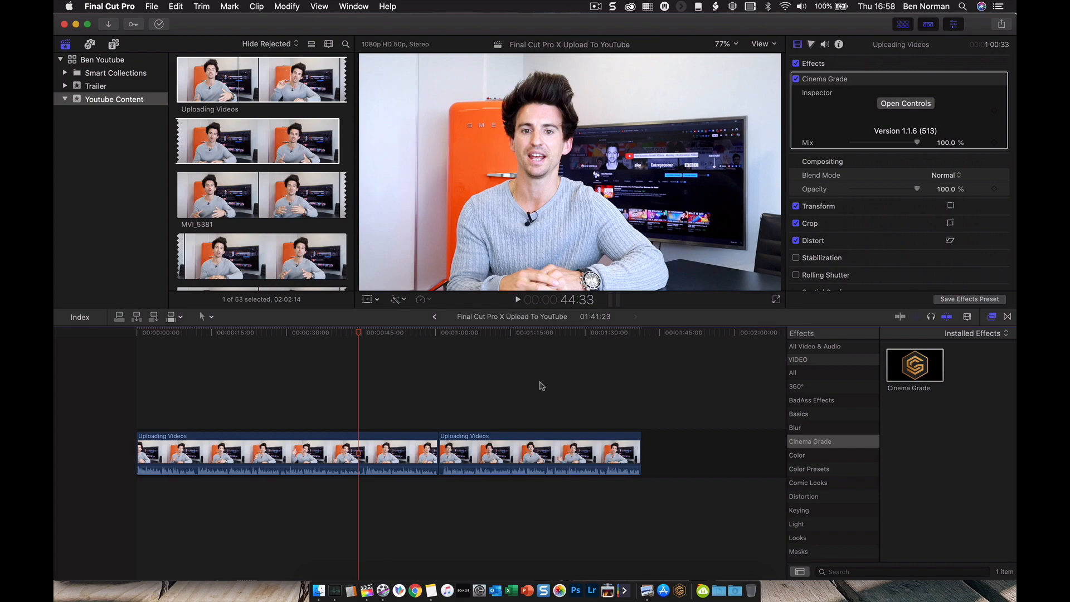
{"action": "left_click", "coordinate": [395, 375]}
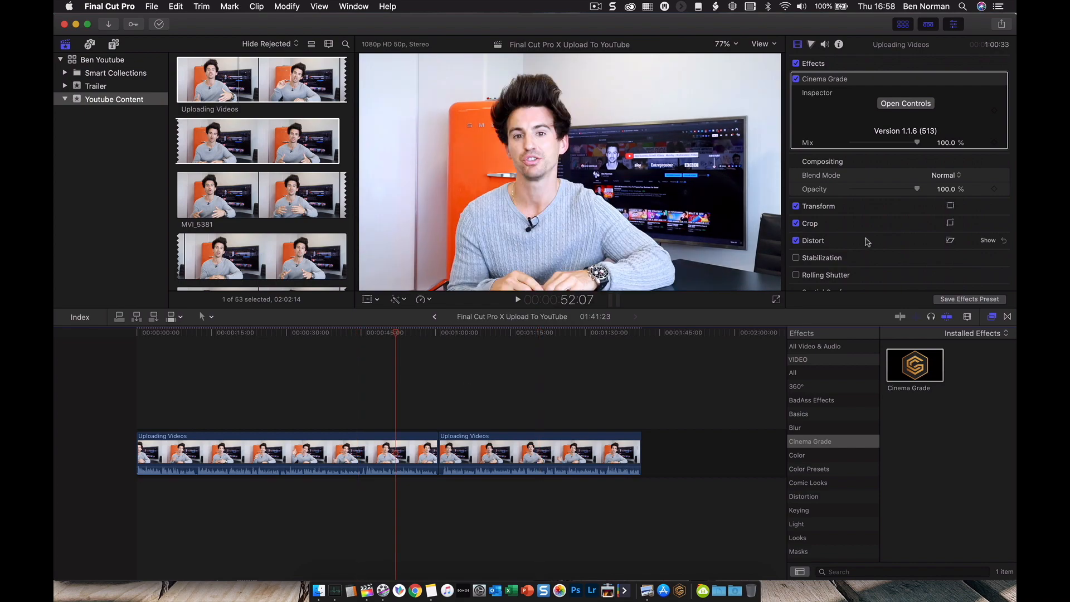
Step: Compare the first Uploading Videos clip with and without its Cinema Grade effect, leaving the effect enabled
{"action": "left_click", "coordinate": [796, 79]}
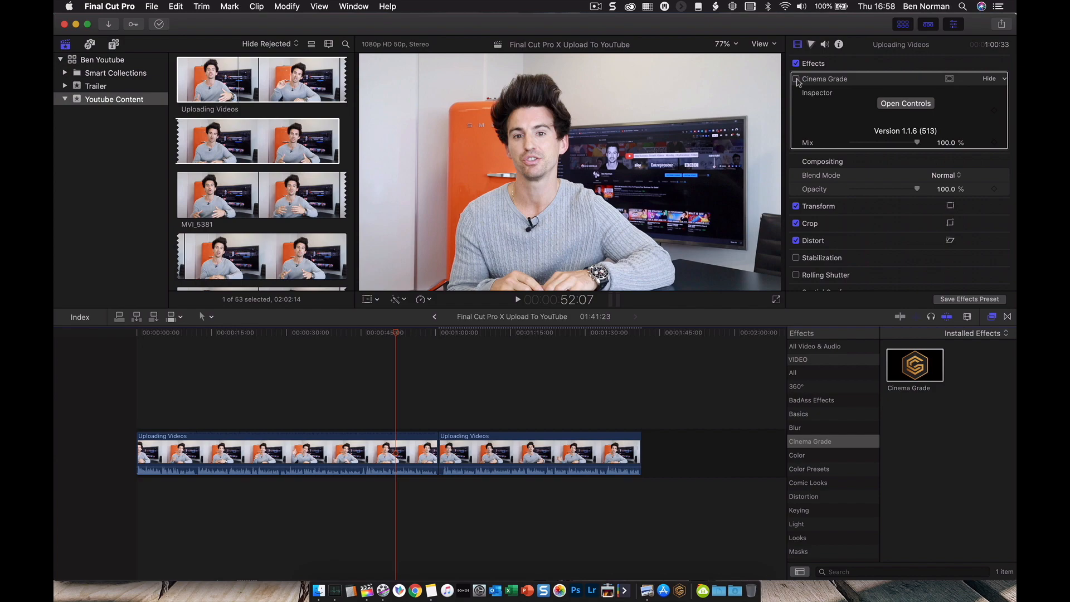
{"action": "left_click", "coordinate": [796, 79]}
{"action": "left_click", "coordinate": [796, 79]}
{"action": "left_click", "coordinate": [796, 79]}
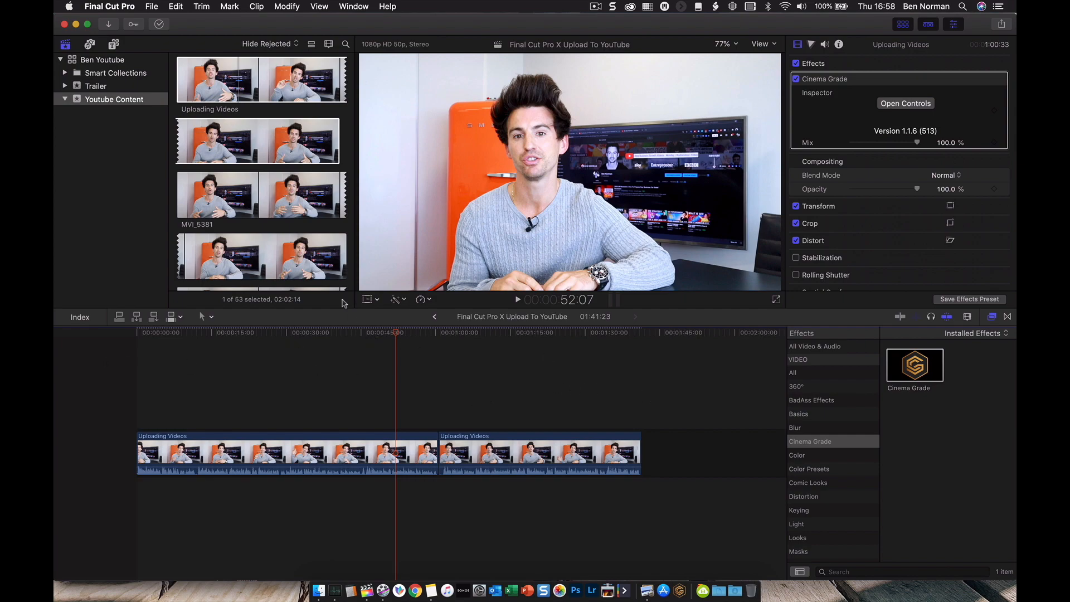
Step: Find the uploading screen recording among the Youtube Content media and insert it between the two Uploading Videos clips in the timeline
{"action": "scroll", "coordinate": [286, 150], "scroll_direction": "down", "scroll_amount": 10}
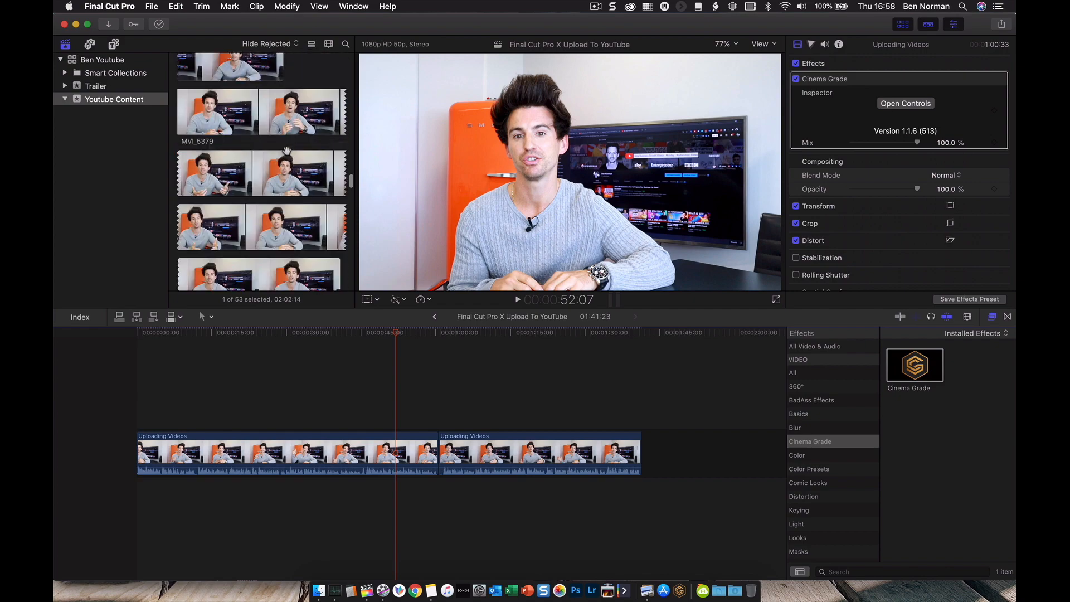
{"action": "scroll", "coordinate": [286, 151], "scroll_direction": "up", "scroll_amount": 10}
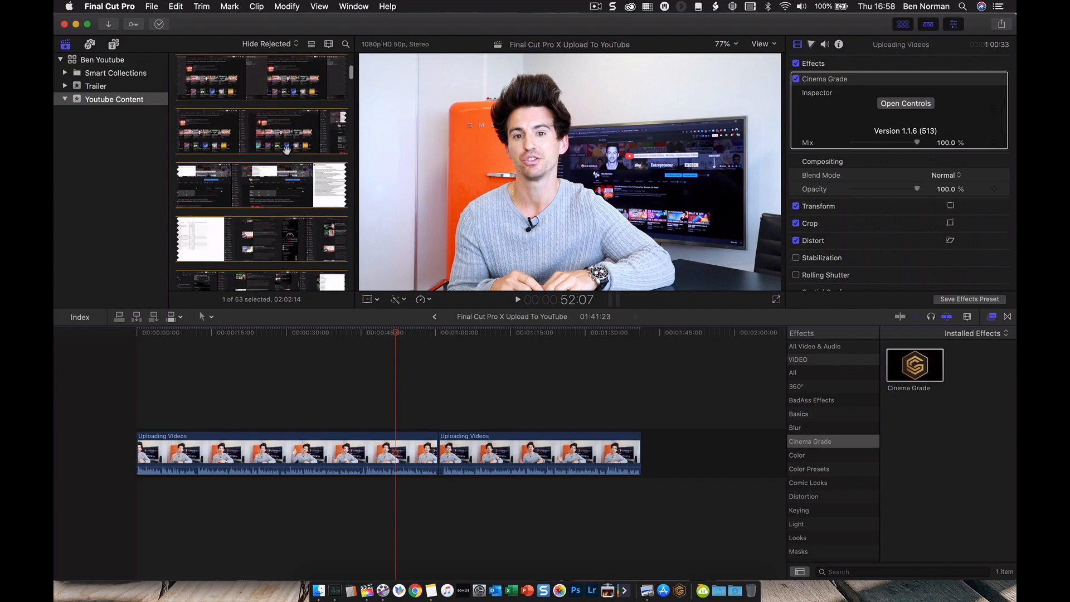
{"action": "scroll", "coordinate": [286, 151], "scroll_direction": "down", "scroll_amount": 5}
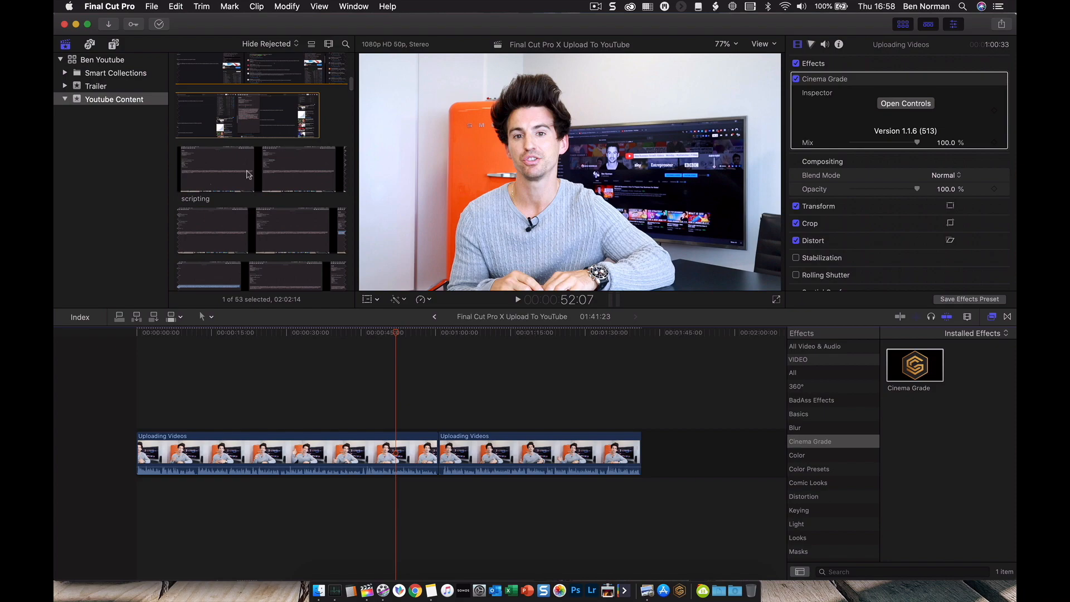
{"action": "scroll", "coordinate": [237, 179], "scroll_direction": "down", "scroll_amount": 5}
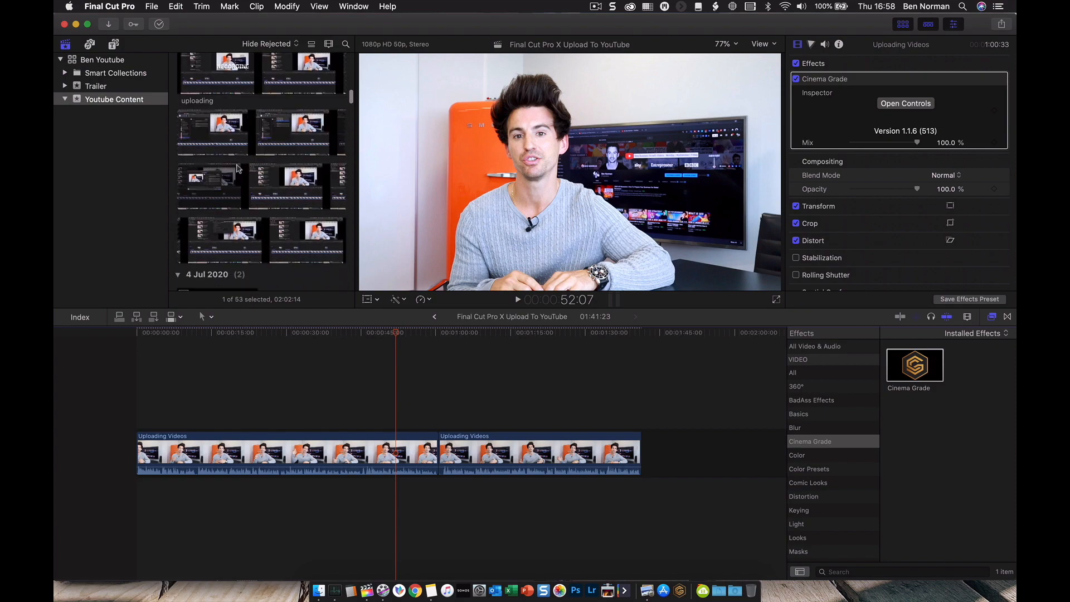
{"action": "left_click", "coordinate": [214, 89]}
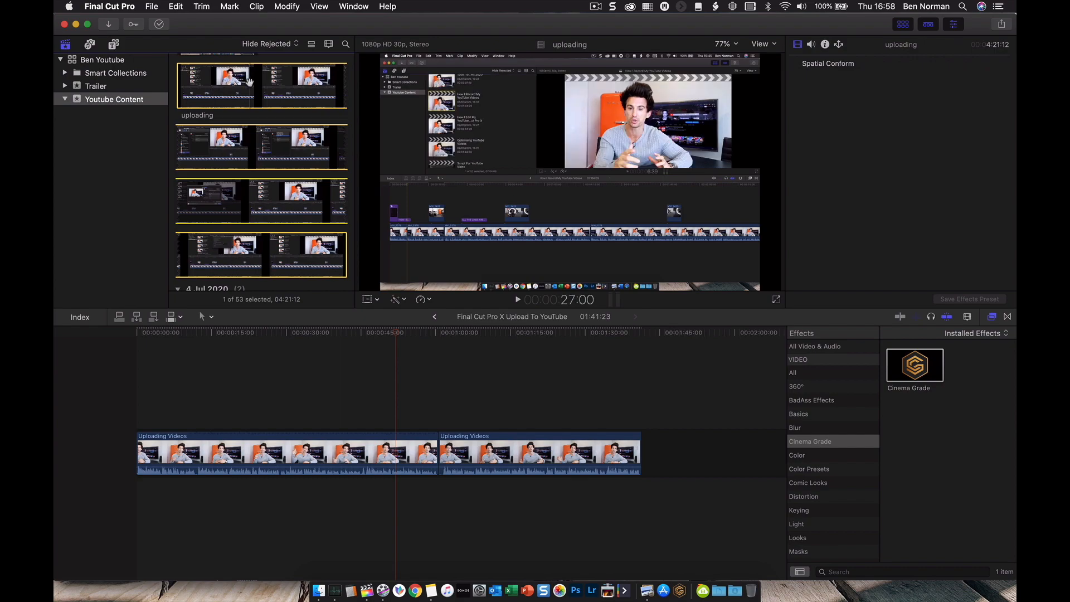
{"action": "left_click_drag", "start_coordinate": [249, 81], "coordinate": [440, 439]}
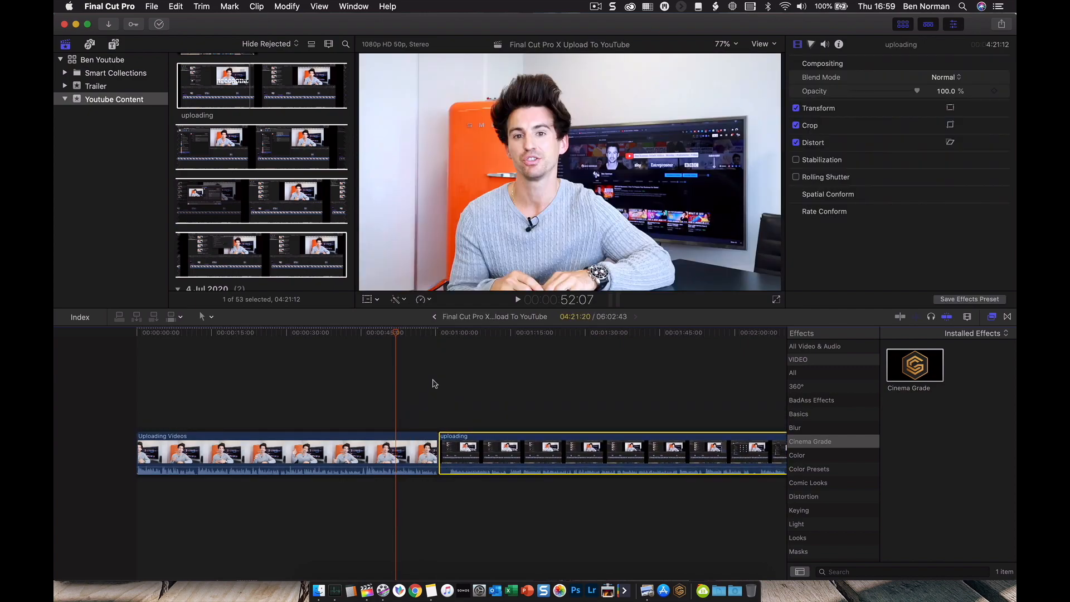
Step: Review the inserted uploading clip at its start and around 2:06, playing a short section there
{"action": "left_click", "coordinate": [497, 407]}
{"action": "left_click", "coordinate": [546, 413]}
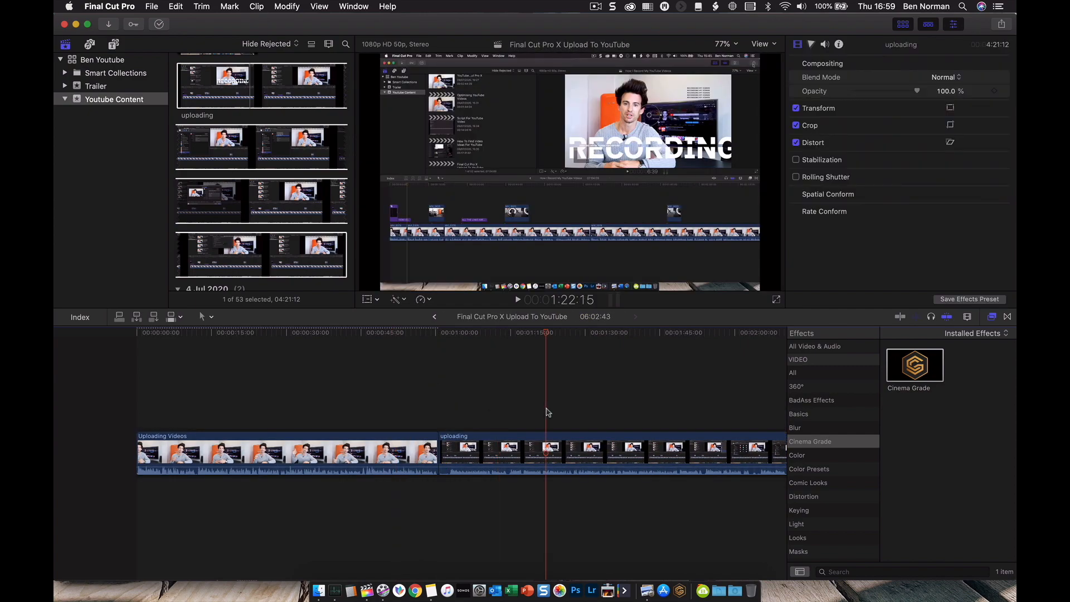
{"action": "left_click", "coordinate": [437, 406]}
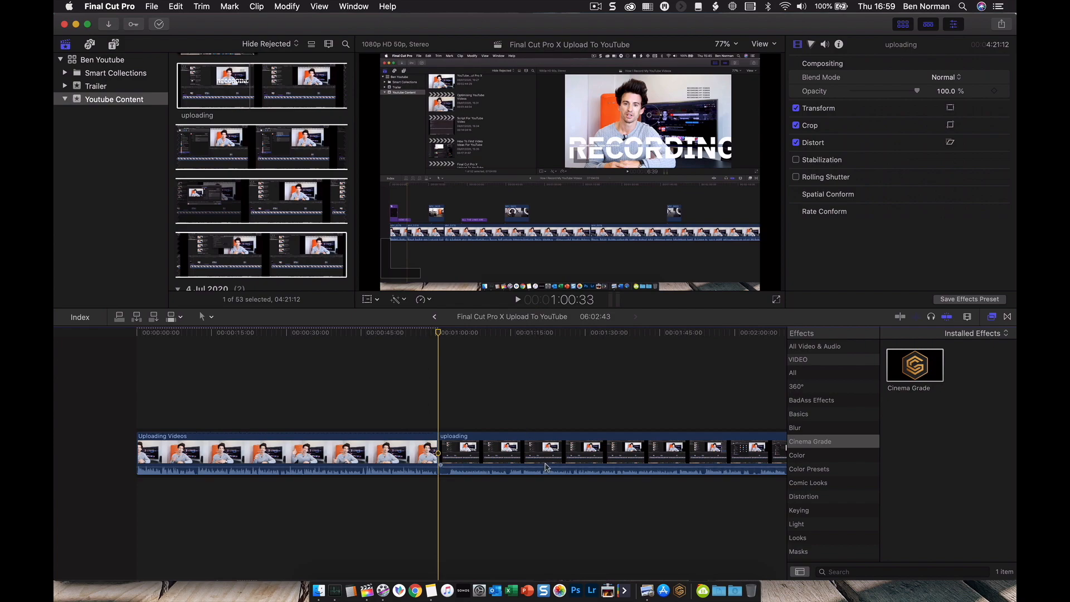
{"action": "mouse_move", "coordinate": [603, 465]}
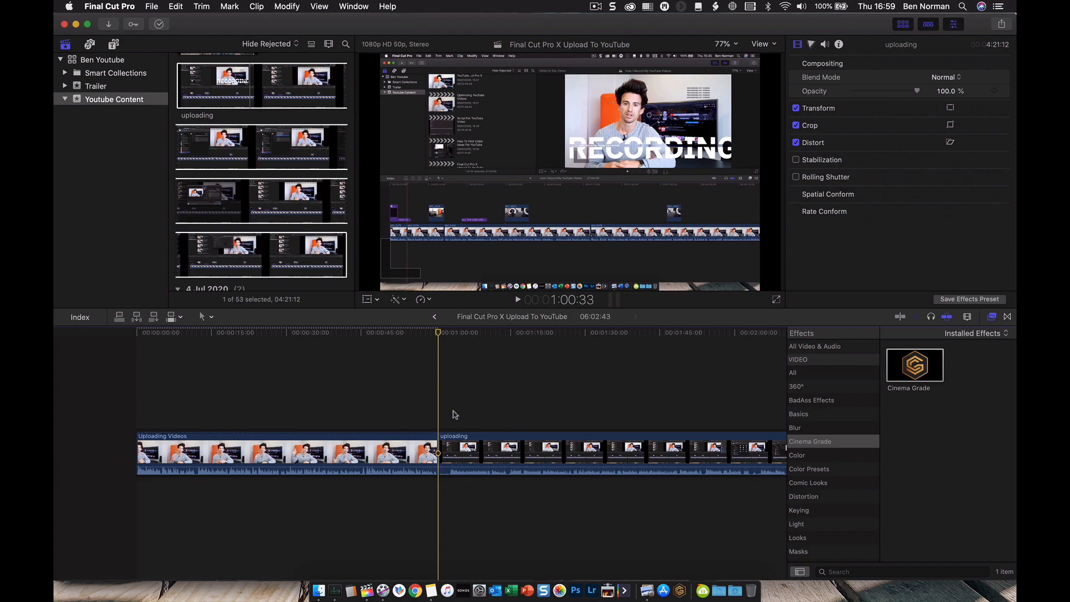
{"action": "scroll", "coordinate": [505, 423], "scroll_direction": "right", "scroll_amount": 10}
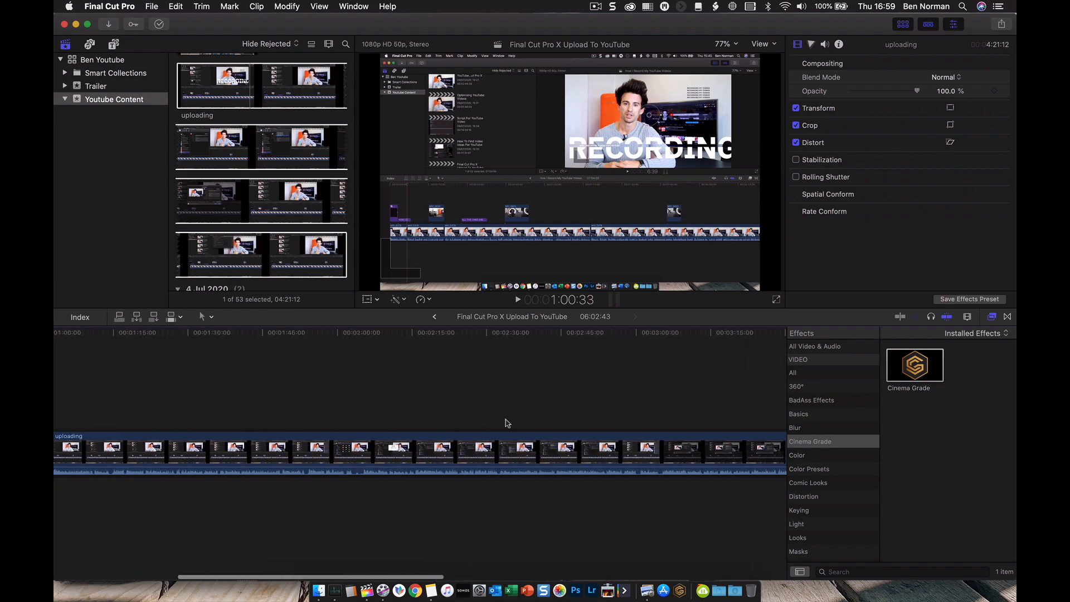
{"action": "left_click", "coordinate": [354, 393]}
{"action": "key", "text": "space"}
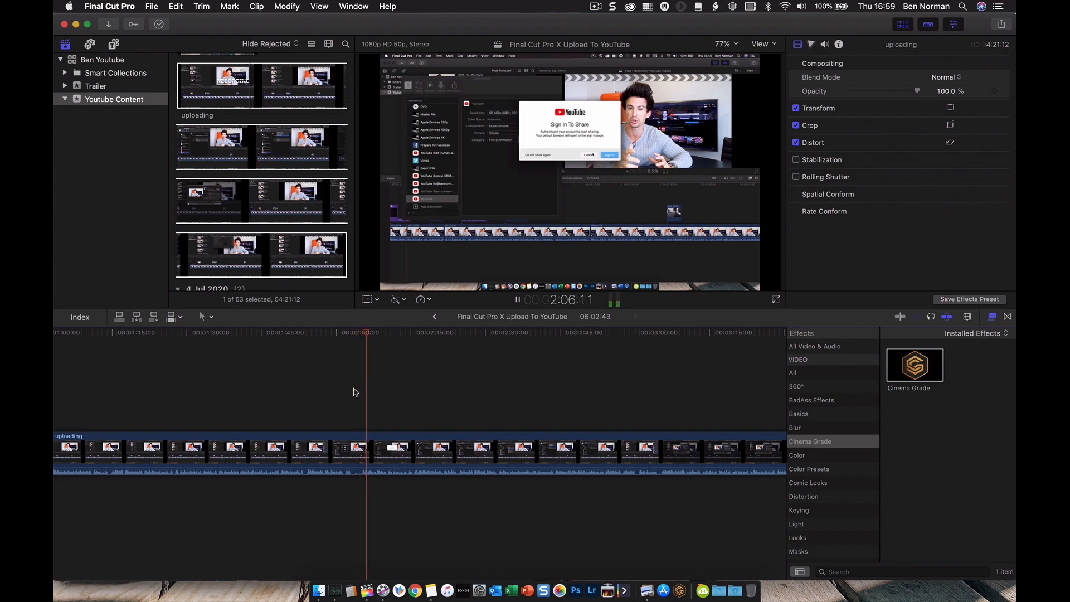
{"action": "key", "text": "space"}
{"action": "scroll", "coordinate": [353, 393], "scroll_direction": "left", "scroll_amount": 5}
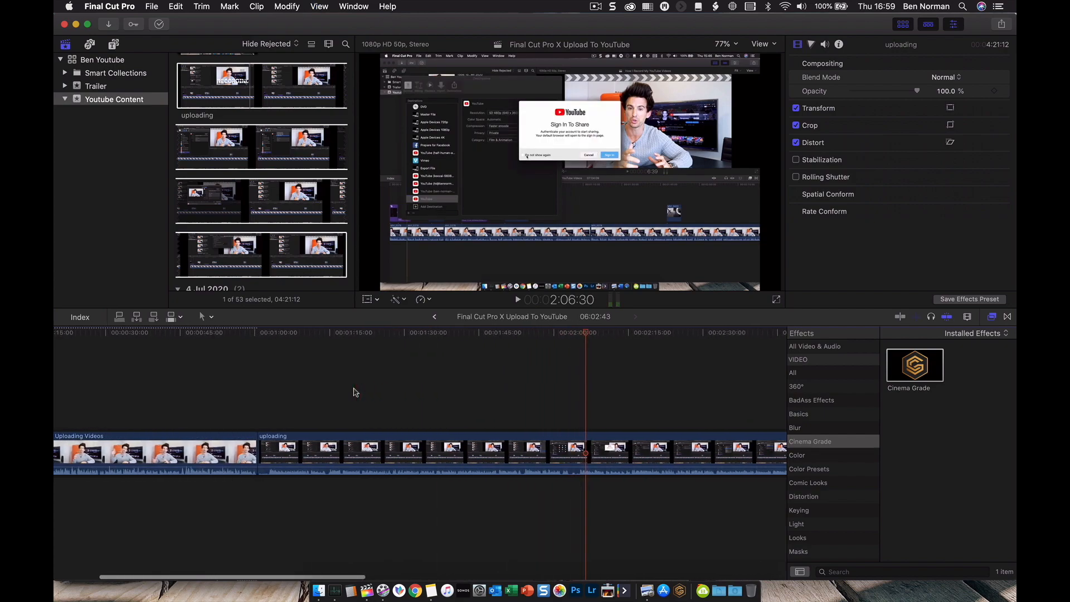
{"action": "key", "text": "space"}
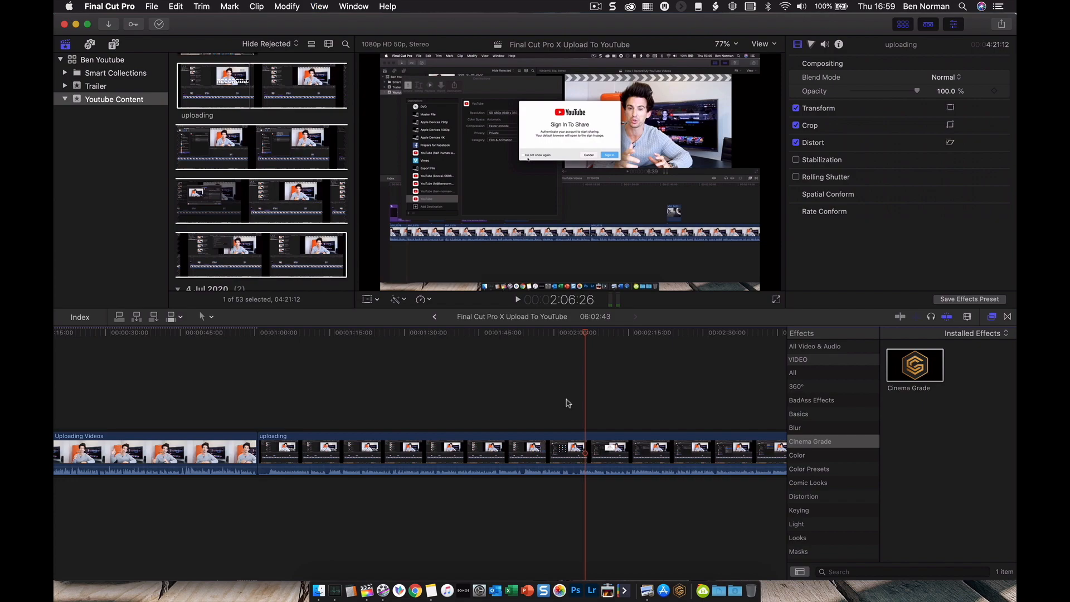
Step: Find where the uploading clip should begin and trim its start to the playhead at 1:02:36, removing about two seconds
{"action": "left_click", "coordinate": [269, 410]}
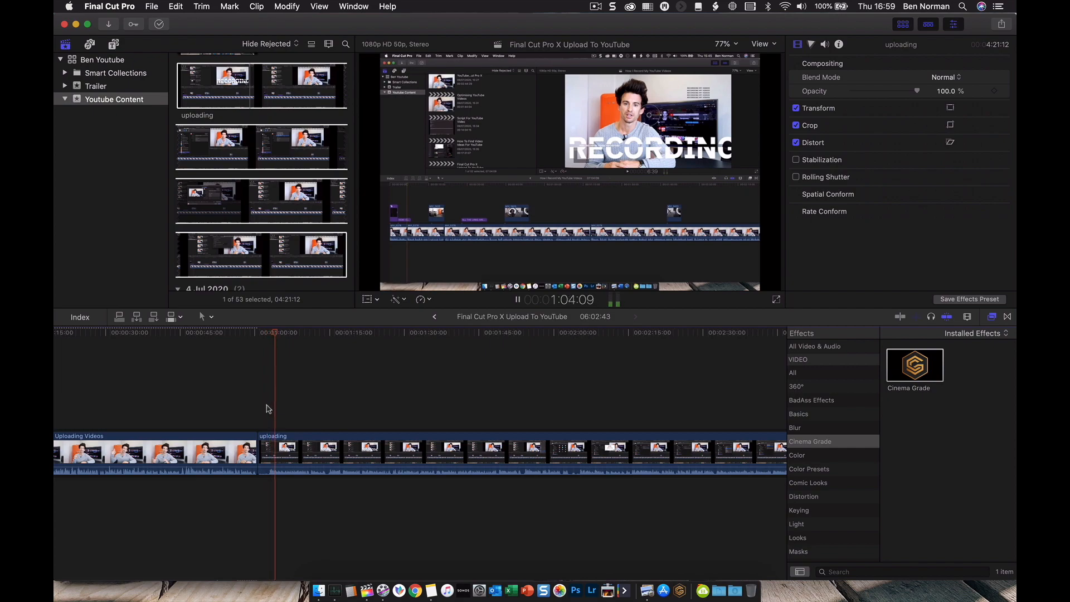
{"action": "left_click", "coordinate": [268, 407]}
{"action": "key", "text": "space"}
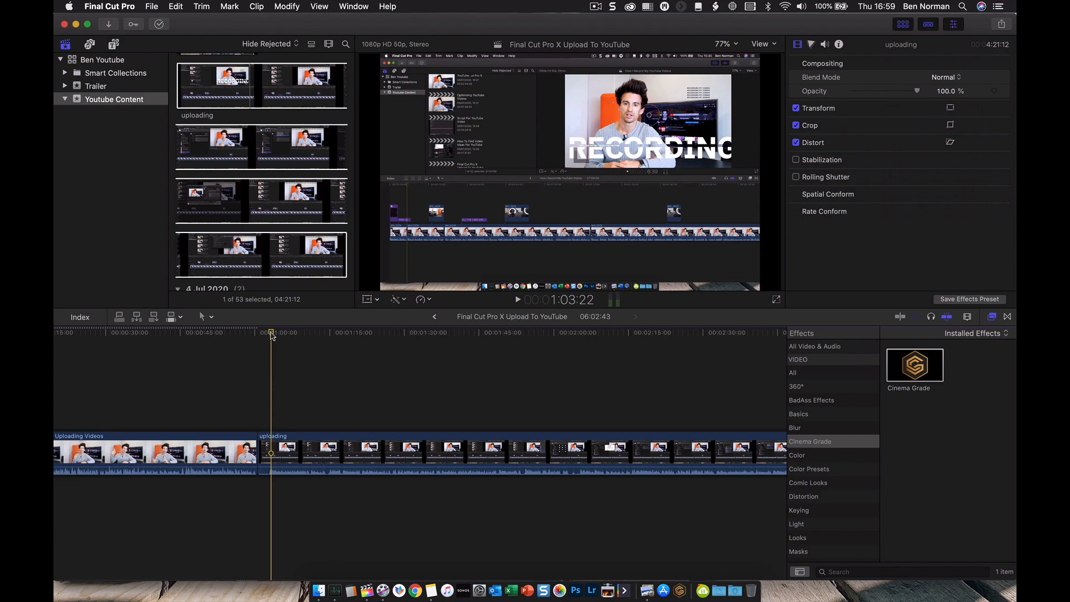
{"action": "left_click_drag", "start_coordinate": [271, 334], "coordinate": [267, 334]}
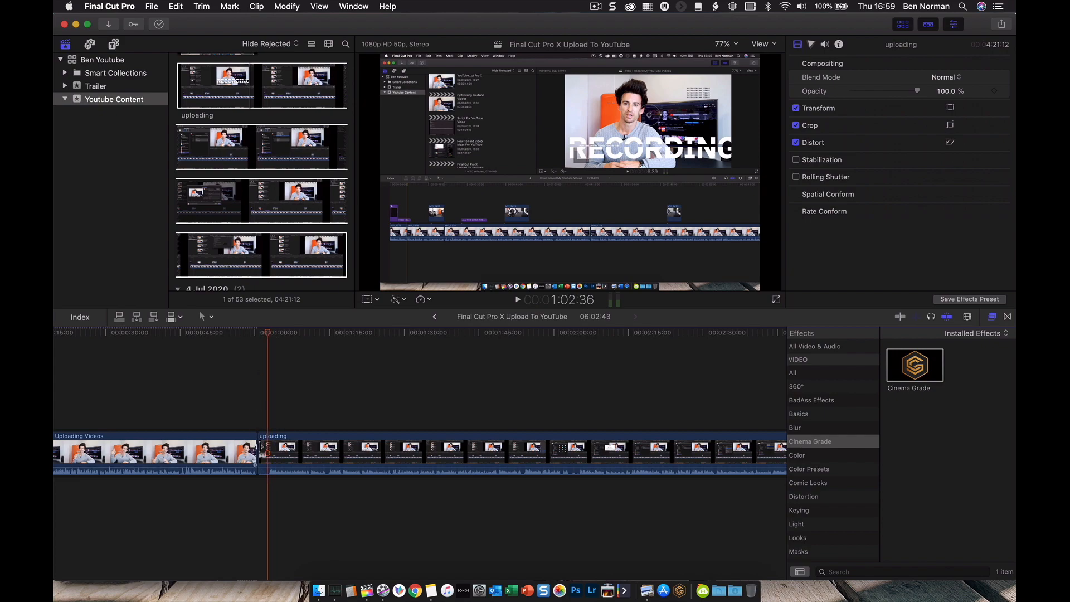
{"action": "left_click_drag", "start_coordinate": [260, 445], "coordinate": [269, 445]}
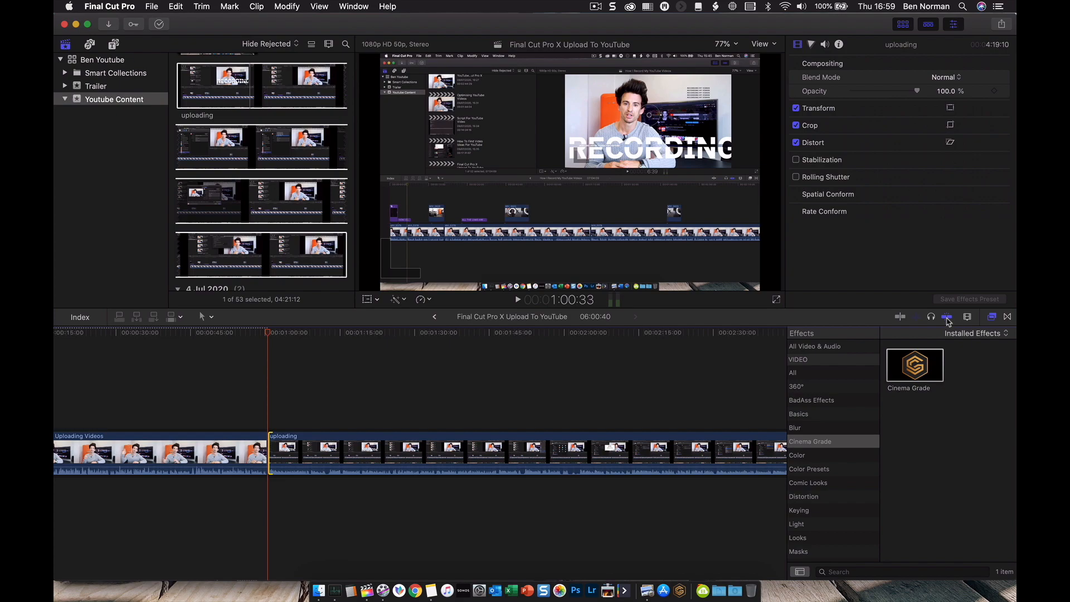
Step: Play the cut from the first Uploading Videos clip into the uploading clip, starting at about 58:12
{"action": "left_click", "coordinate": [256, 416]}
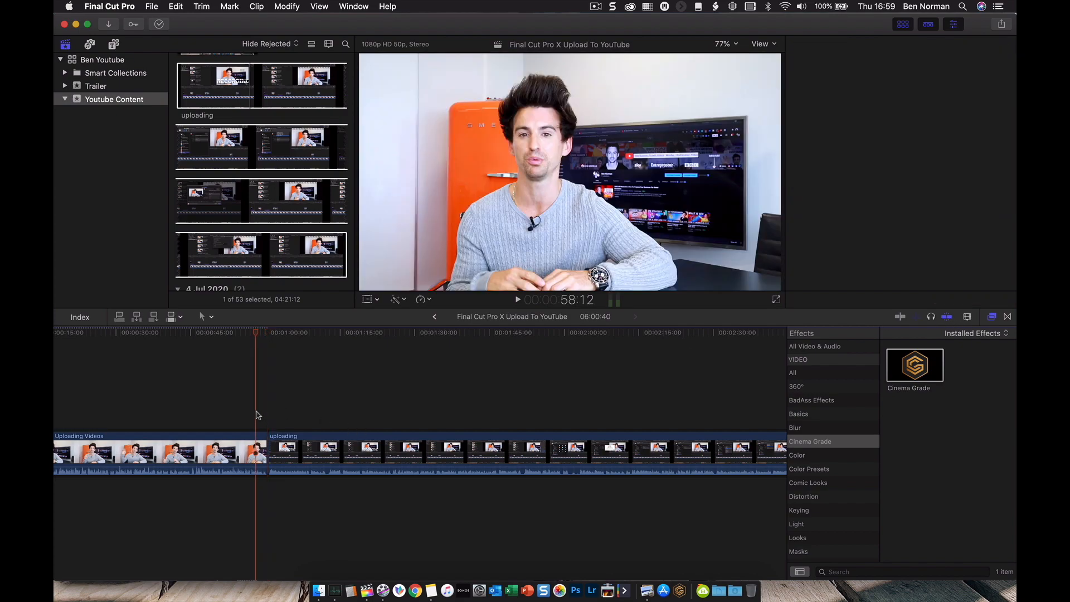
{"action": "key", "text": "space"}
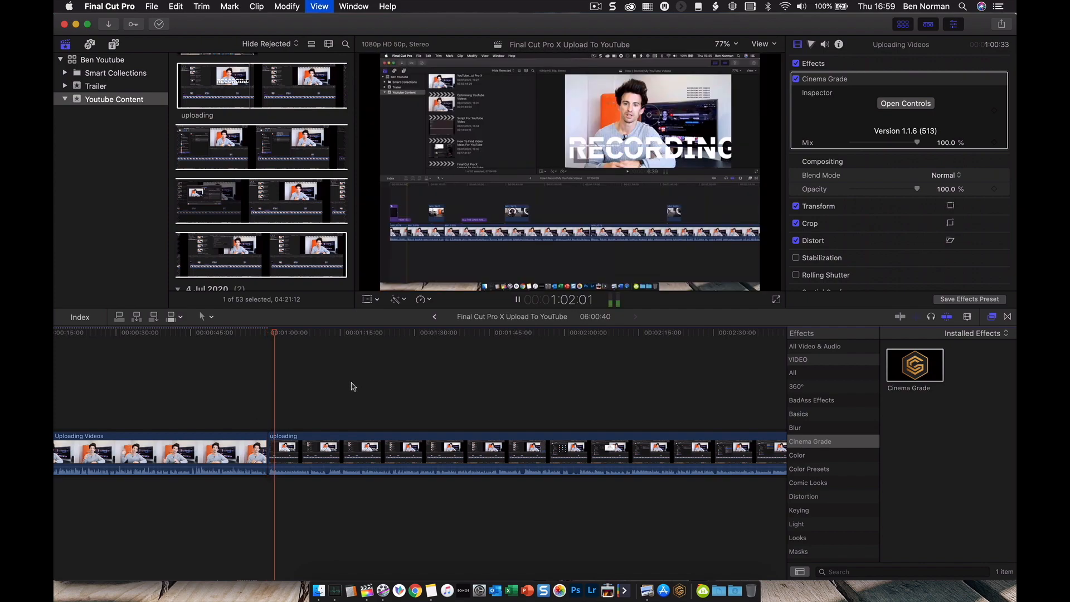
{"action": "key", "text": "space"}
Step: Play the last seconds of the uploading clip and trim its end back to about 5:16
{"action": "scroll", "coordinate": [348, 417], "scroll_direction": "right", "scroll_amount": 15}
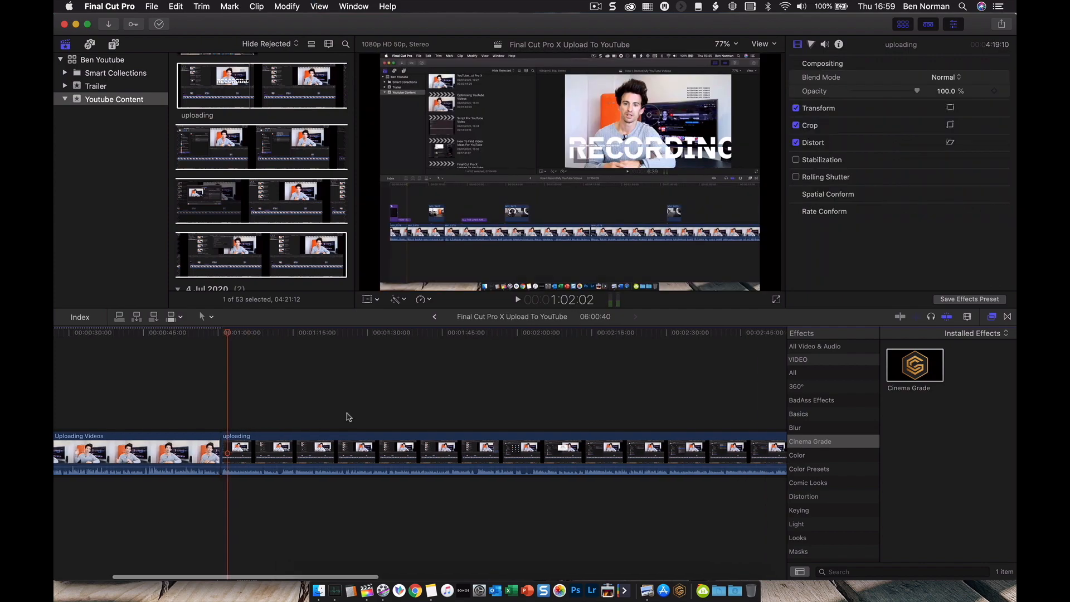
{"action": "scroll", "coordinate": [390, 417], "scroll_direction": "right", "scroll_amount": 4}
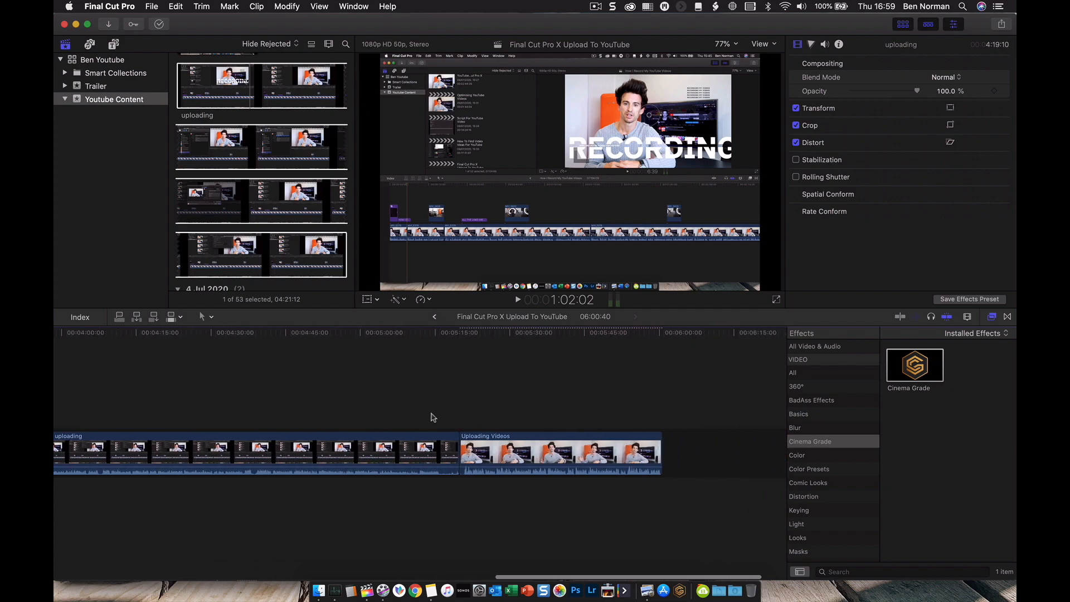
{"action": "left_click", "coordinate": [425, 403]}
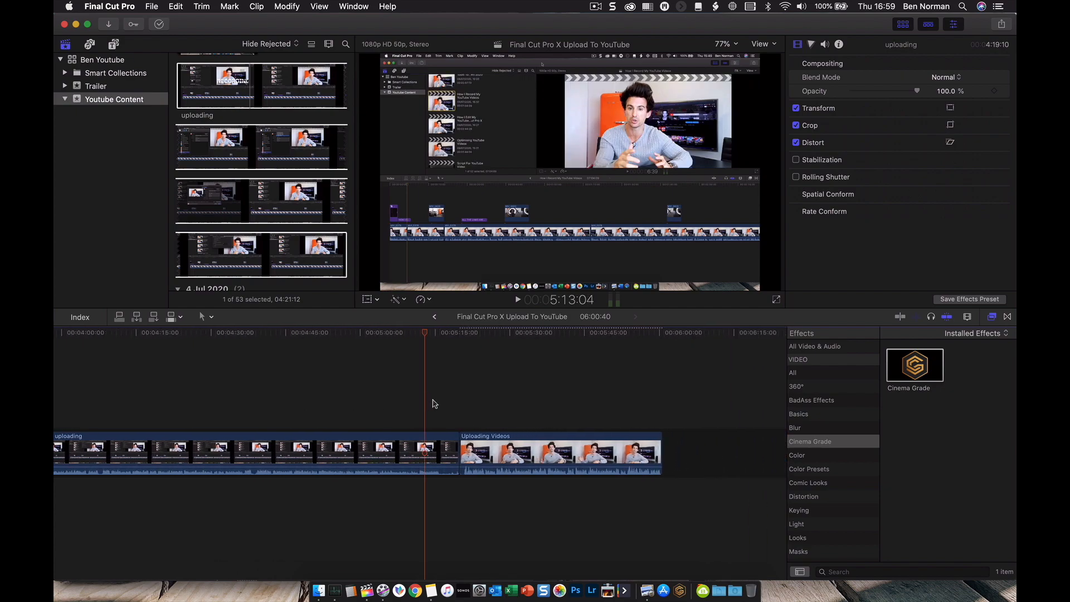
{"action": "left_click", "coordinate": [432, 402]}
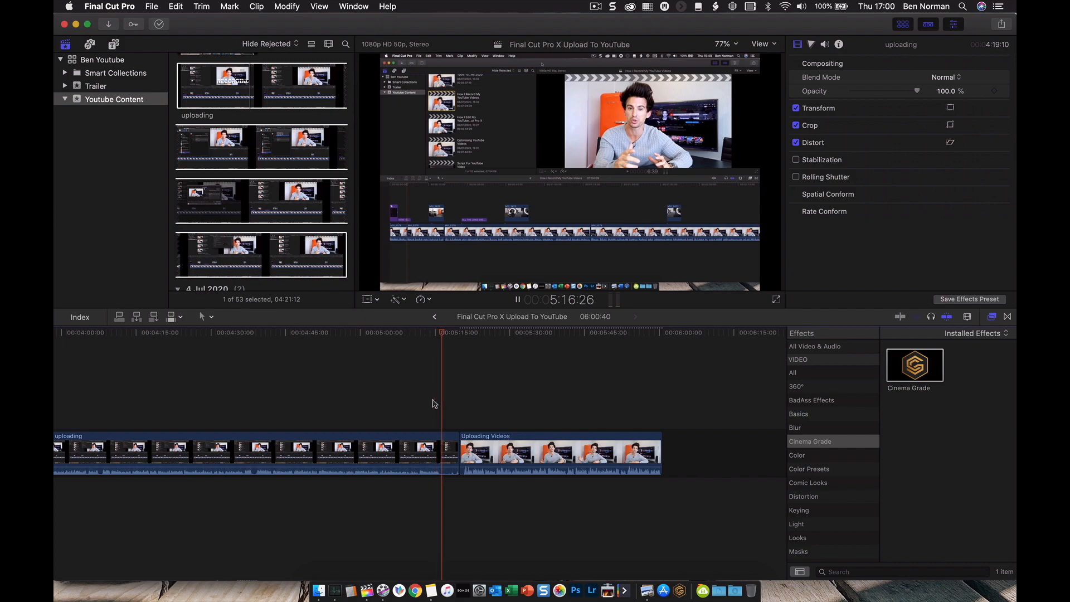
{"action": "left_click_drag", "start_coordinate": [454, 457], "coordinate": [440, 455]}
Step: Play the cut from the uploading clip into the second Uploading Videos clip to check the trimmed ending
{"action": "left_click", "coordinate": [431, 413]}
{"action": "key", "text": "space"}
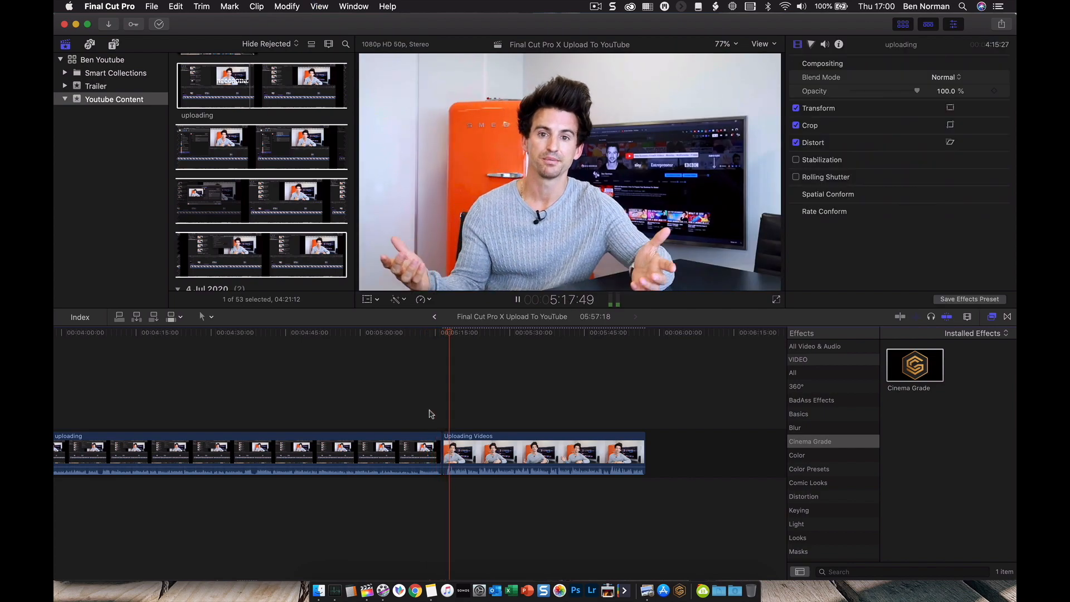
{"action": "key", "text": "space"}
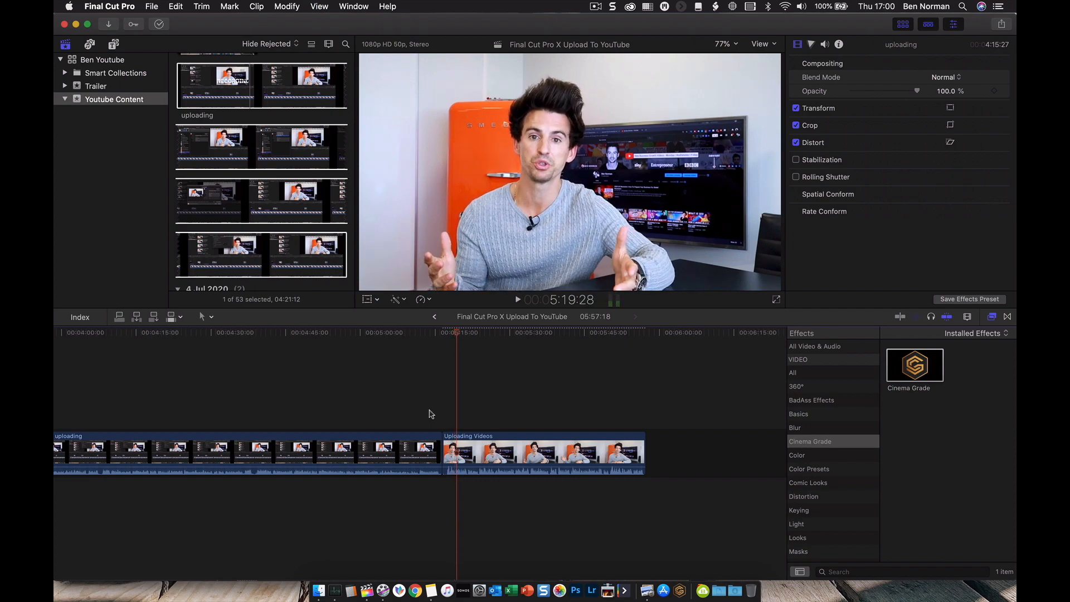
Step: Show the transitions and preview the mChannel Modern set, along with the mTuber 2 titles
{"action": "scroll", "coordinate": [430, 413], "scroll_direction": "left", "scroll_amount": 15}
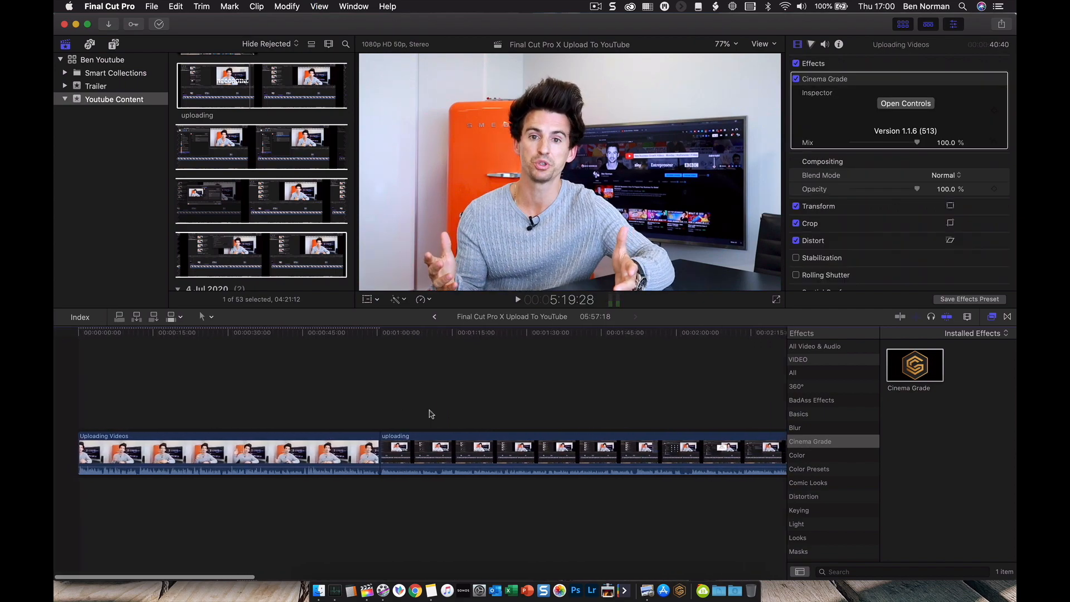
{"action": "left_click", "coordinate": [1007, 317]}
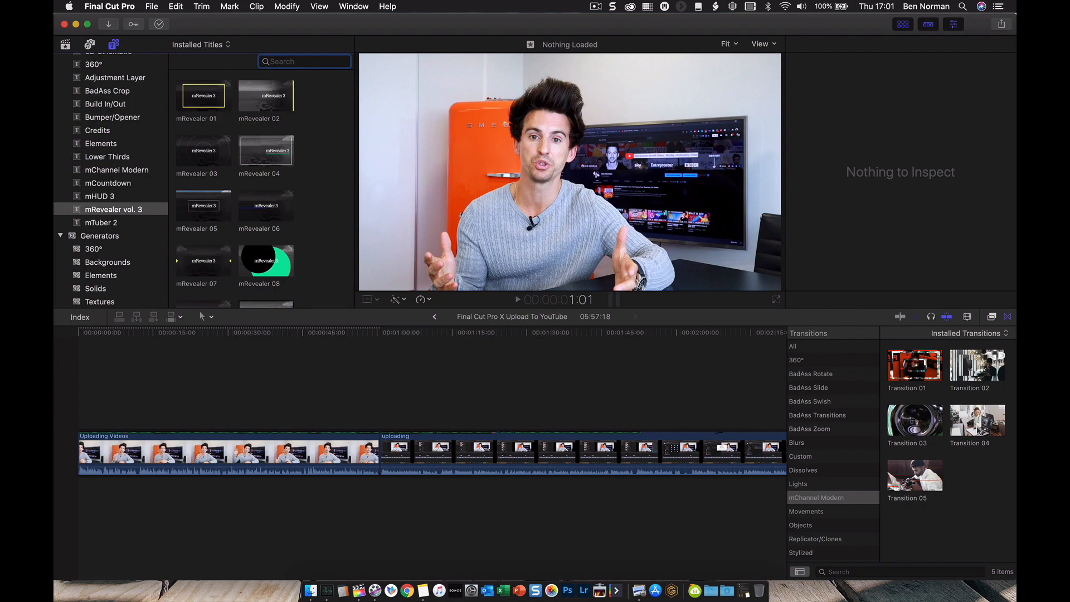
{"action": "mouse_move", "coordinate": [959, 406]}
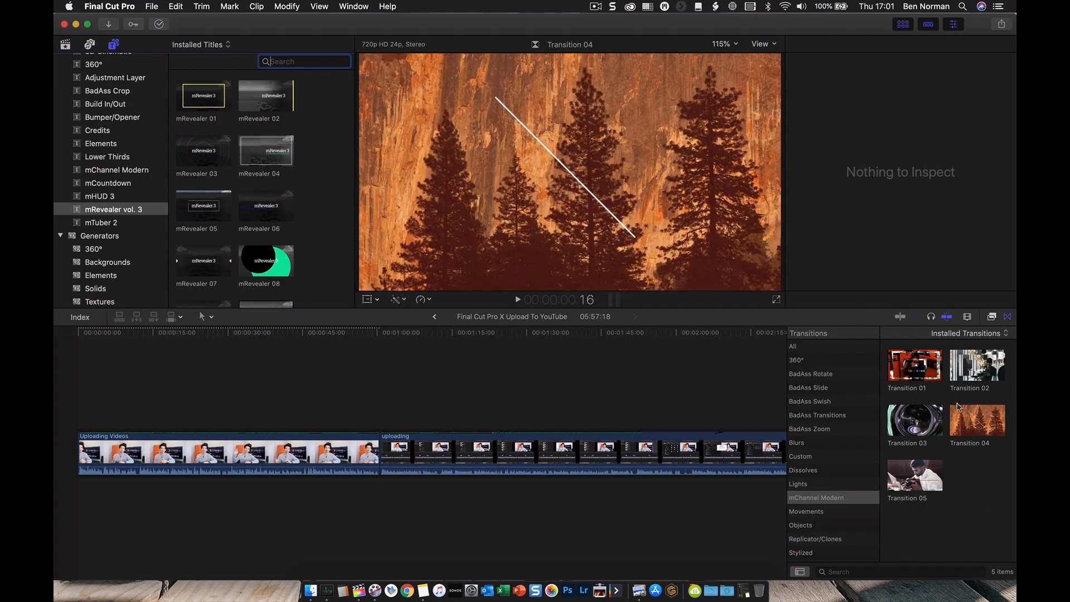
{"action": "left_click", "coordinate": [101, 223]}
{"action": "scroll", "coordinate": [264, 175], "scroll_direction": "down", "scroll_amount": 5}
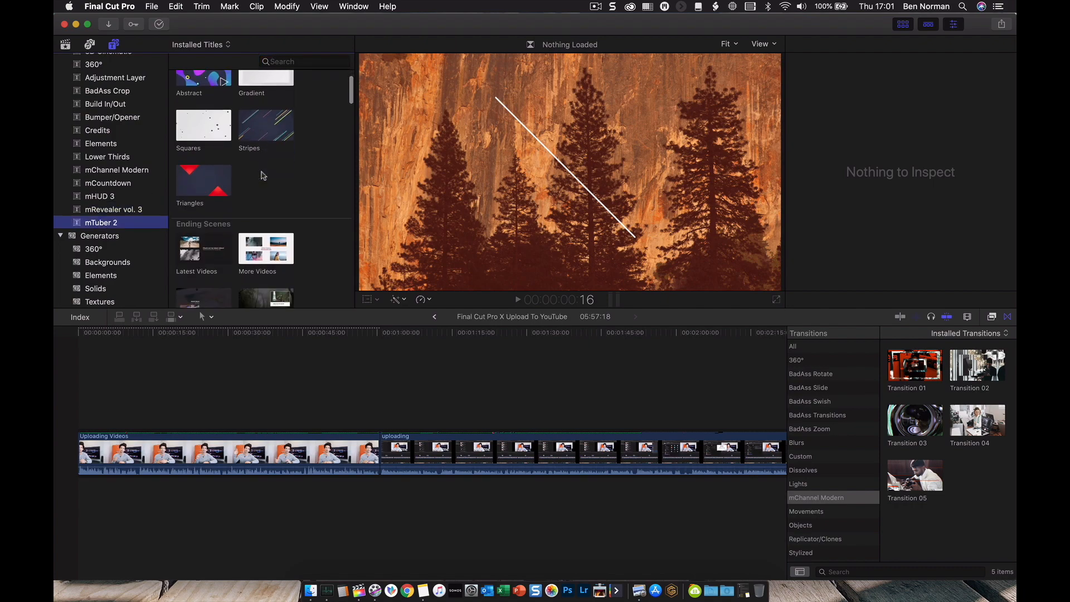
{"action": "scroll", "coordinate": [263, 175], "scroll_direction": "up", "scroll_amount": 5}
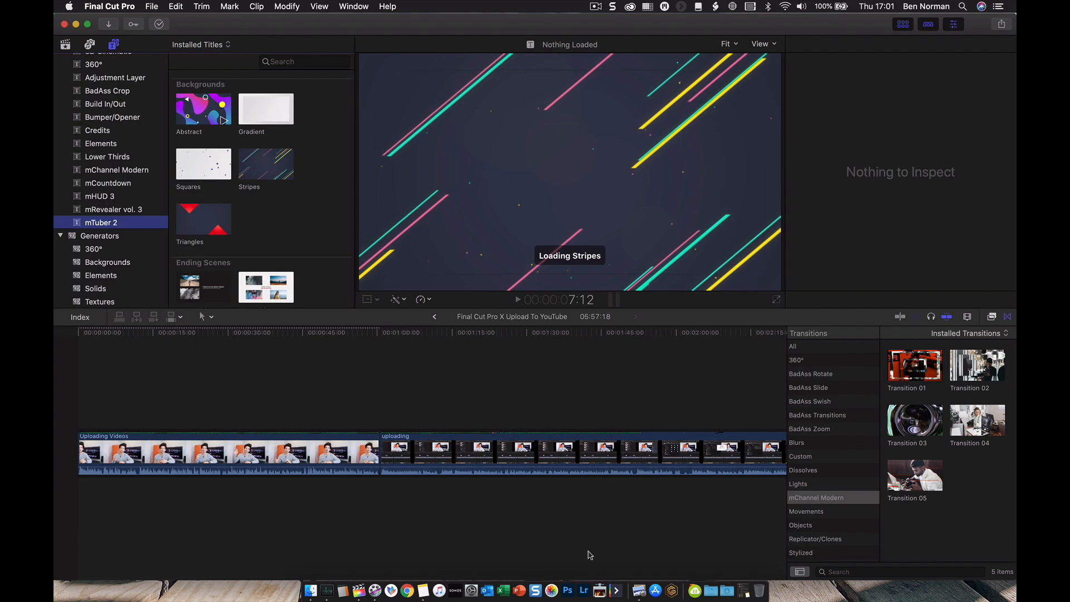
Step: Add the mChannel Modern Transition 04 to both cuts, before and after the uploading clip
{"action": "left_click", "coordinate": [980, 424]}
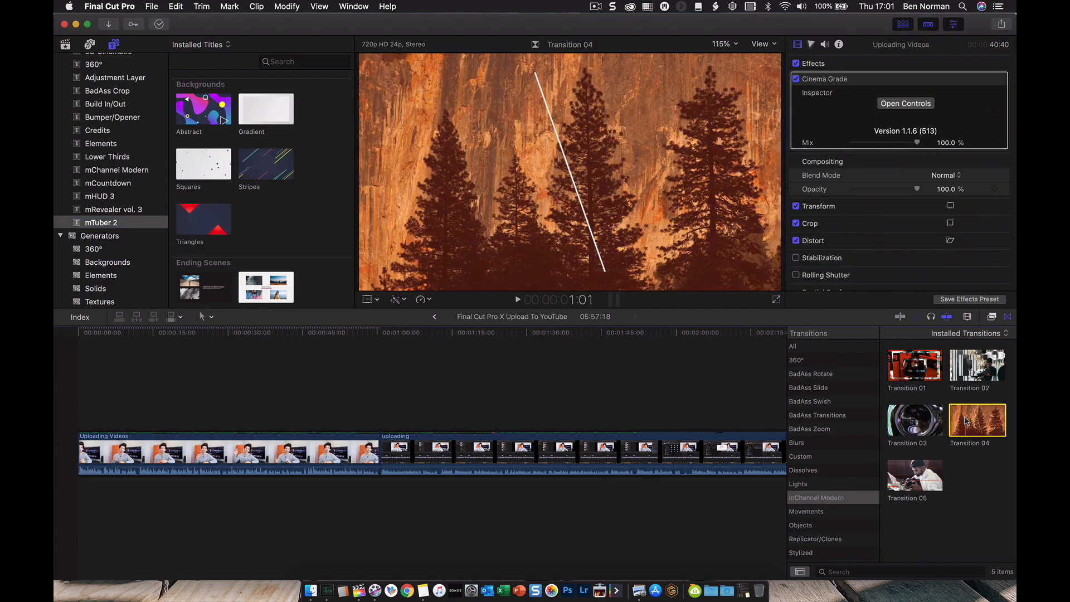
{"action": "left_click_drag", "start_coordinate": [967, 422], "coordinate": [375, 450]}
{"action": "scroll", "coordinate": [533, 407], "scroll_direction": "right", "scroll_amount": 15}
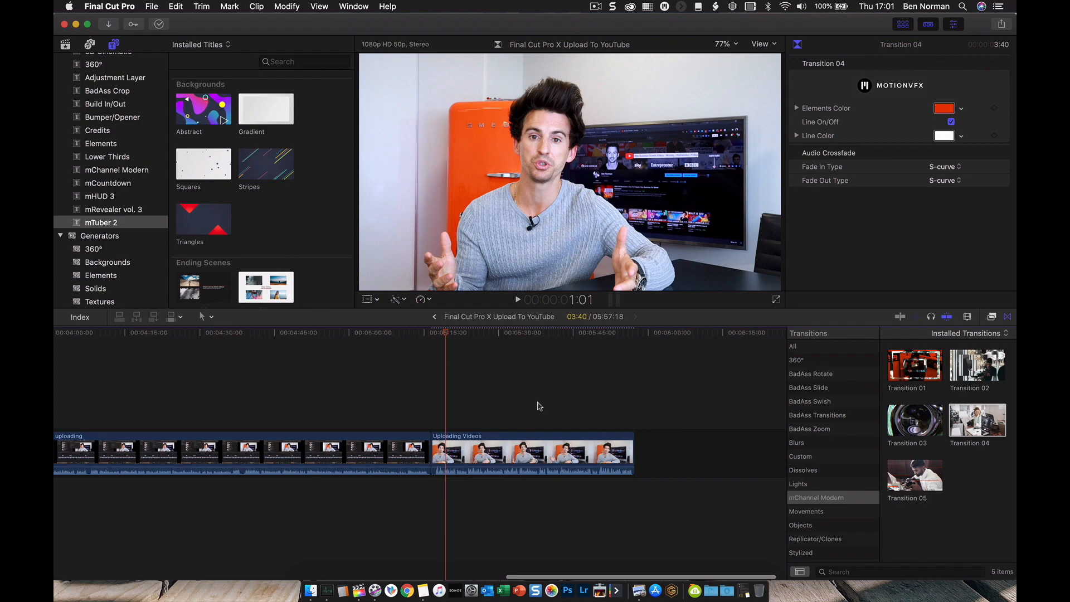
{"action": "left_click_drag", "start_coordinate": [969, 422], "coordinate": [427, 456]}
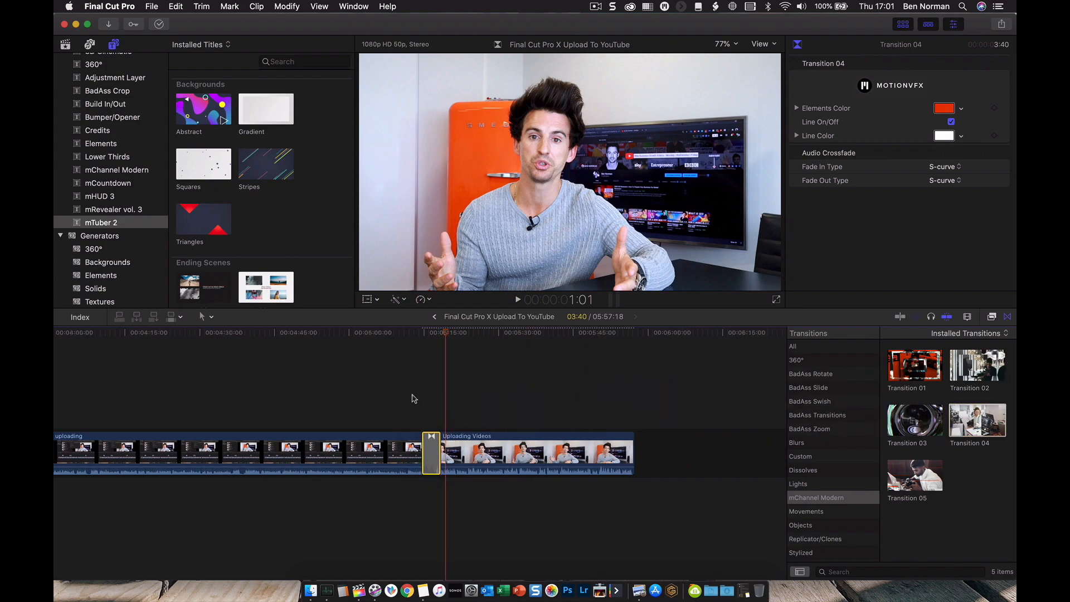
Step: Open the cut after the uploading clip in the Precision Editor and fine-tune the uploading clip's end point while checking playback
{"action": "left_click", "coordinate": [412, 395]}
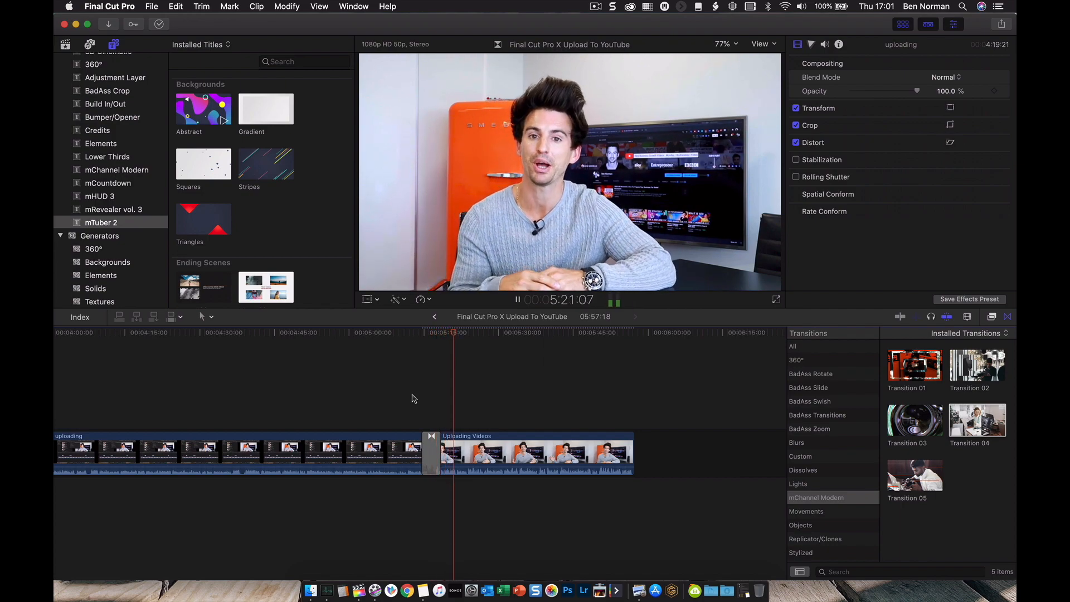
{"action": "key", "text": "space"}
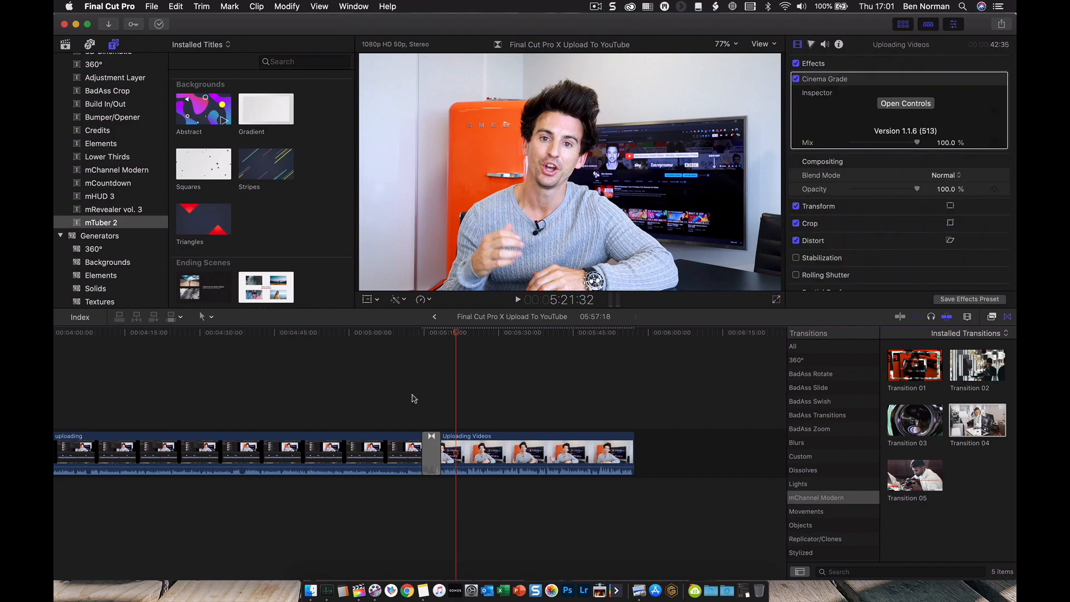
{"action": "left_click", "coordinate": [474, 448]}
{"action": "key", "text": "alt+super+c"}
{"action": "key", "text": "ctrl+e"}
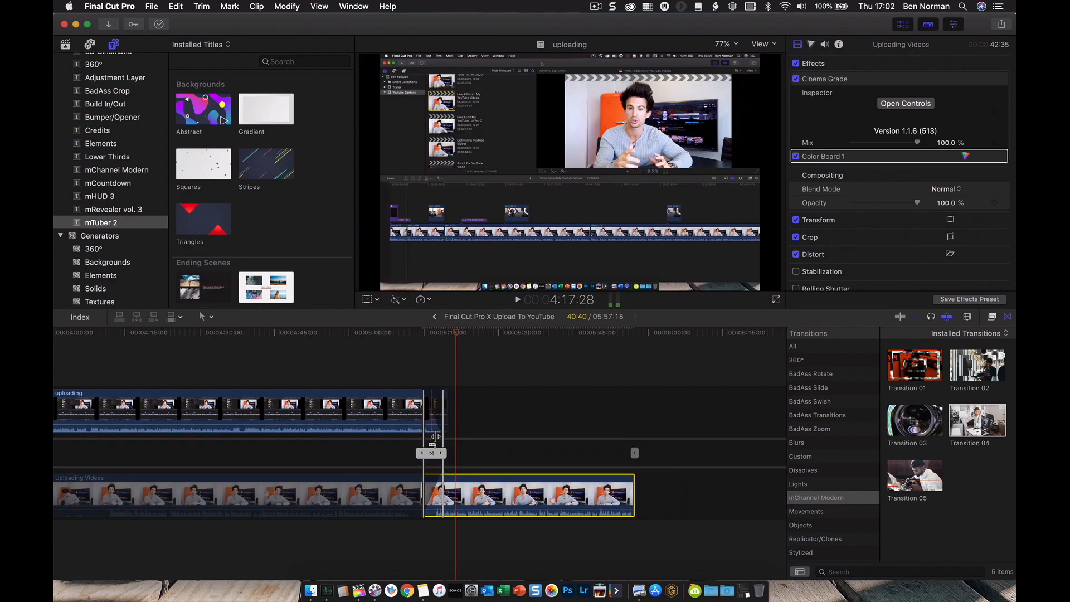
{"action": "left_click_drag", "start_coordinate": [409, 401], "coordinate": [392, 403]}
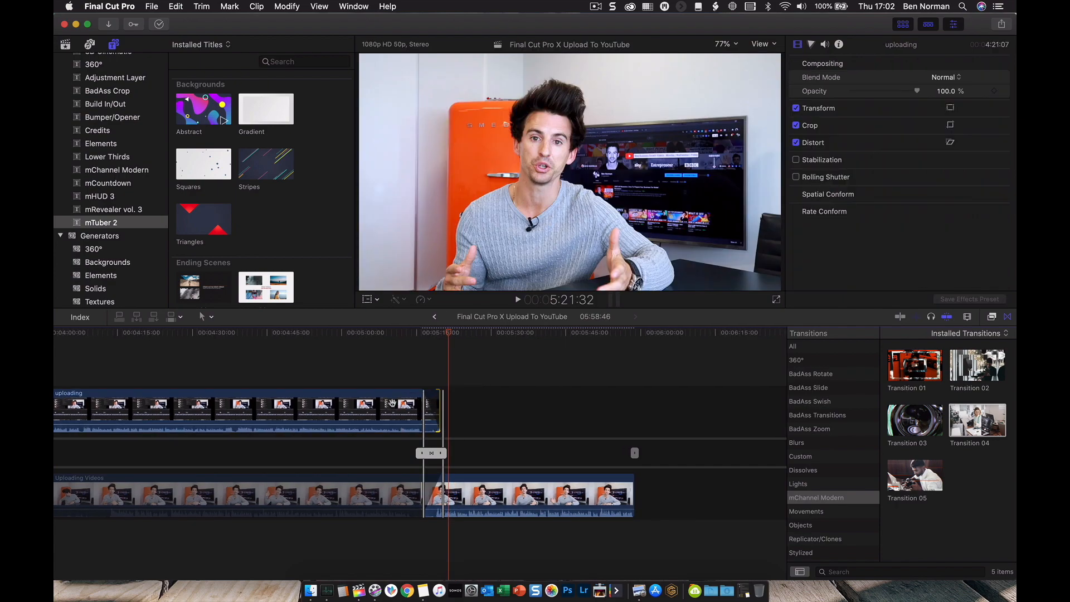
{"action": "left_click", "coordinate": [412, 335]}
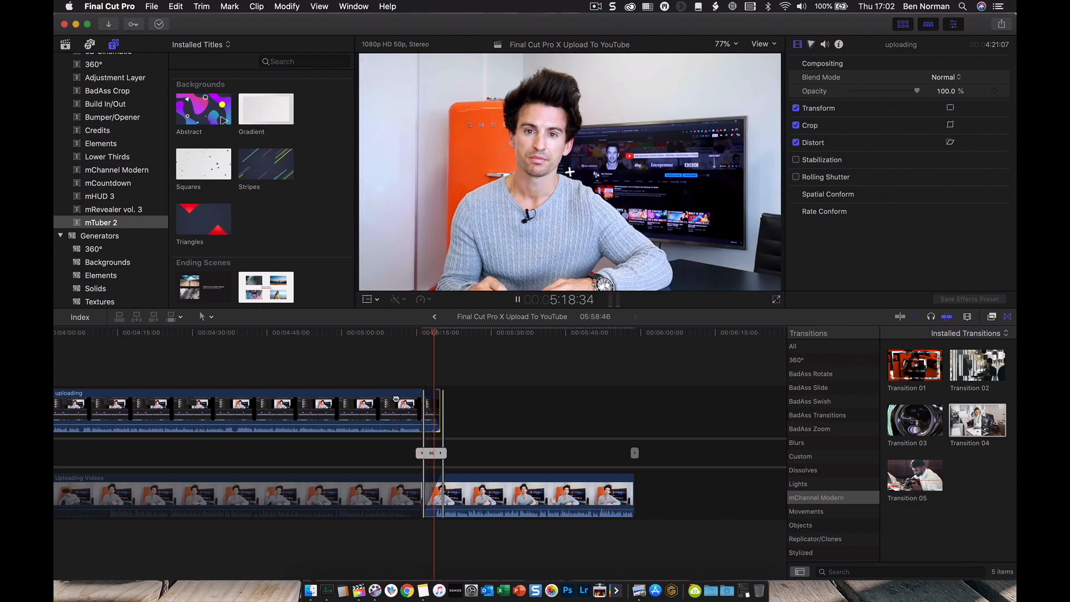
{"action": "left_click", "coordinate": [416, 351]}
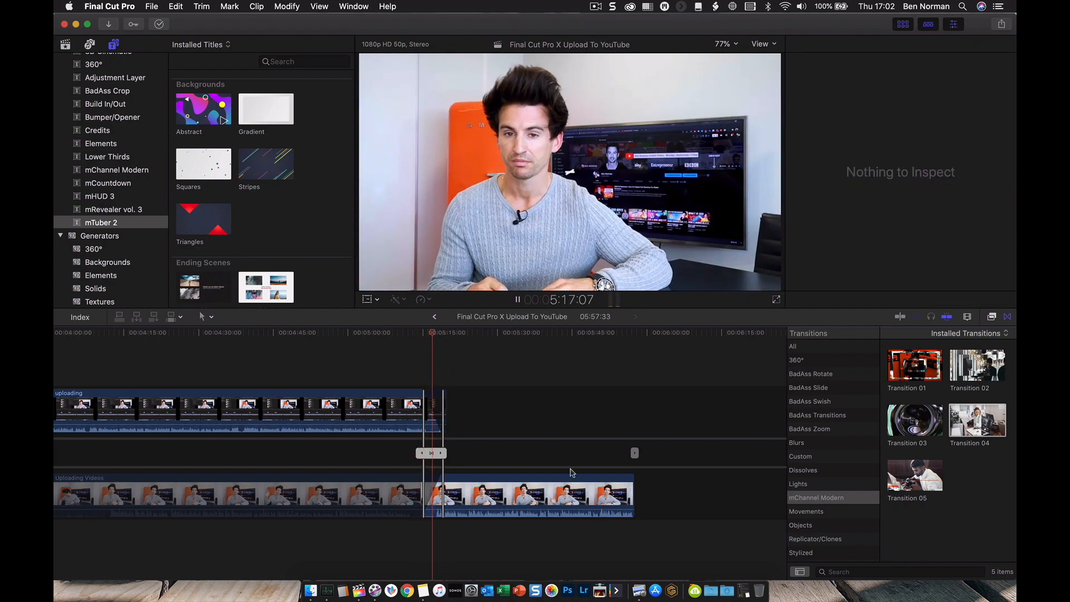
Step: Trim about one second off the start of the second Uploading Videos clip, check playback and close the Precision Editor
{"action": "left_click_drag", "start_coordinate": [634, 495], "coordinate": [624, 495]}
{"action": "left_click", "coordinate": [406, 360]}
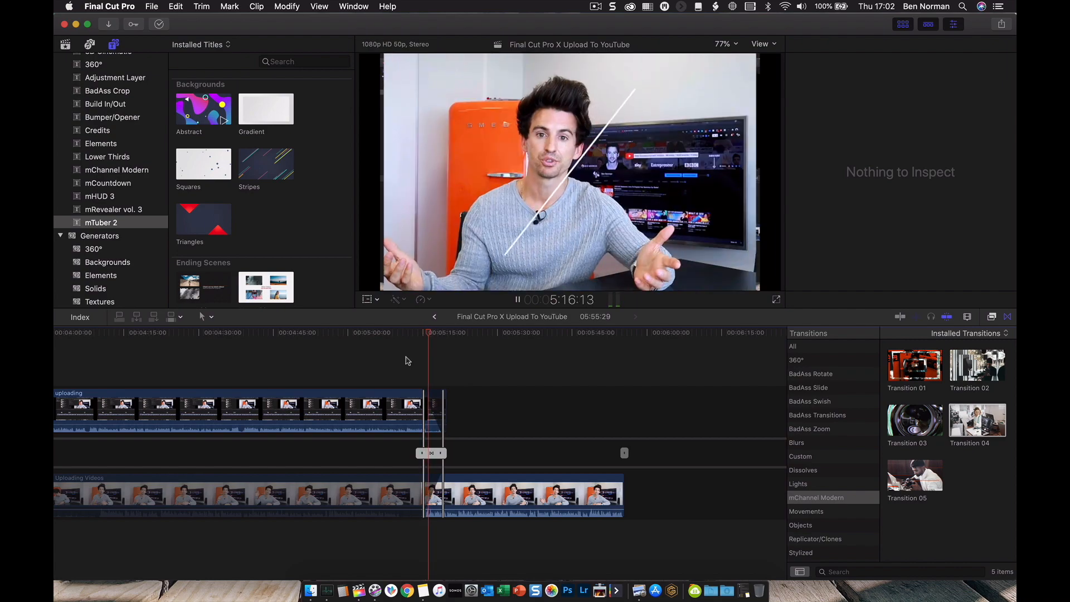
{"action": "left_click_drag", "start_coordinate": [487, 500], "coordinate": [493, 500]}
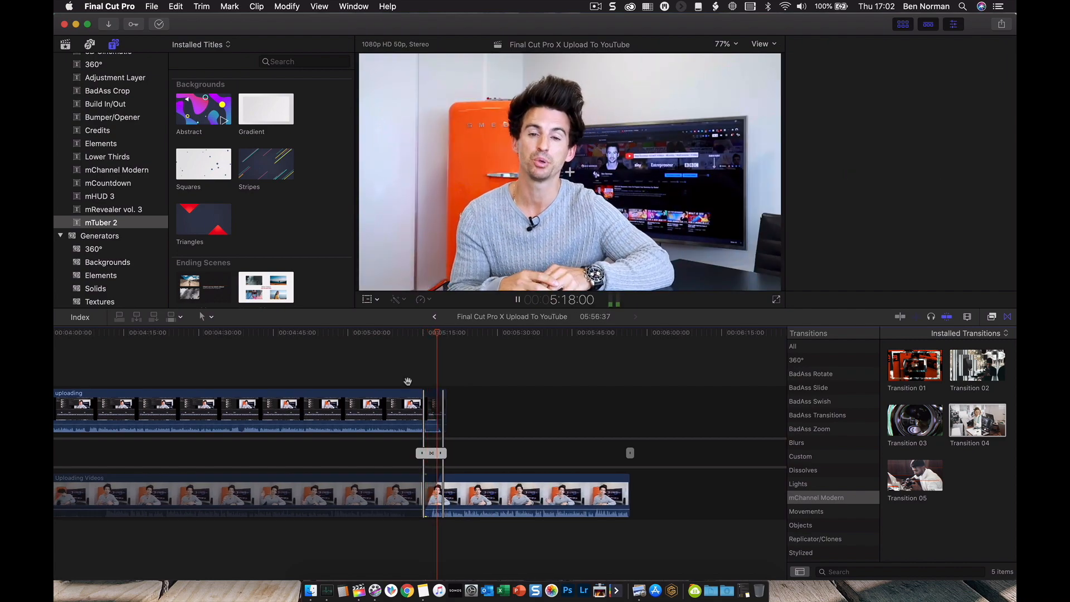
{"action": "left_click", "coordinate": [406, 361]}
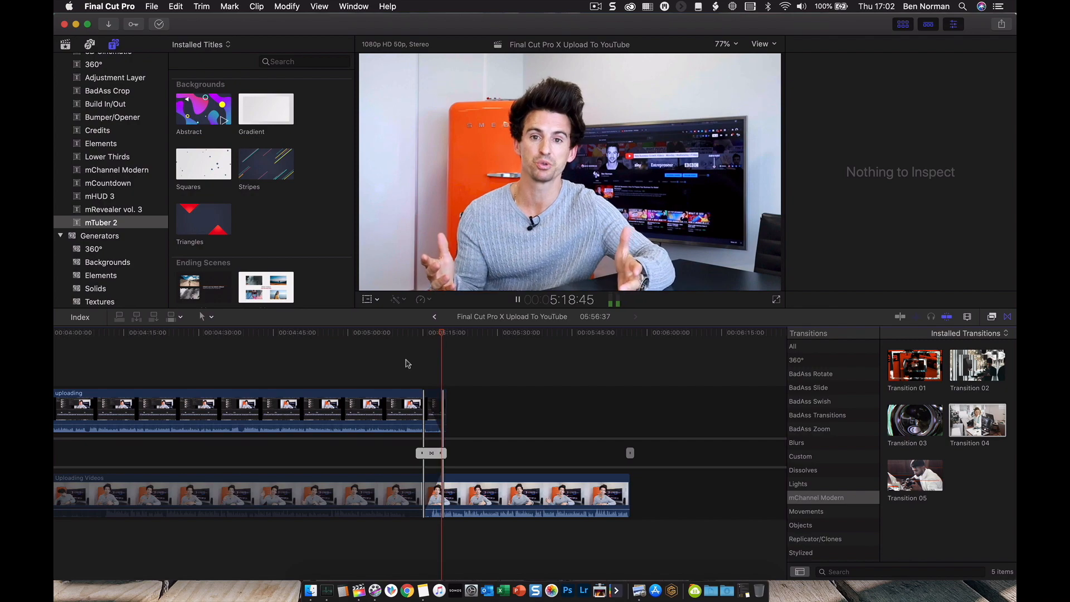
{"action": "key", "text": "Escape"}
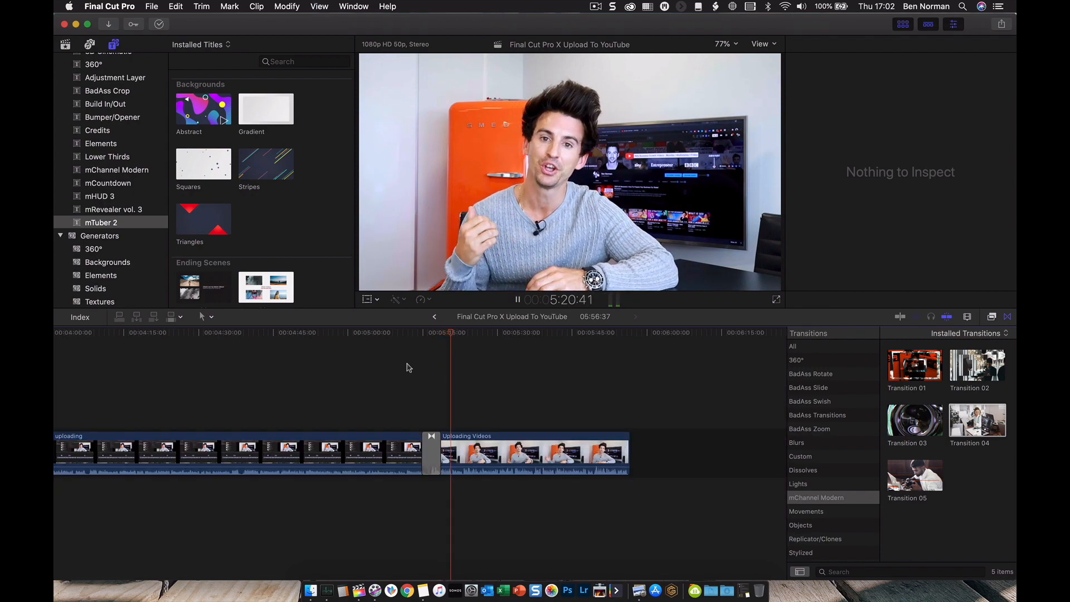
Step: Play the transition from the uploading clip into the second Uploading Videos clip to check the adjusted cut
{"action": "left_click", "coordinate": [406, 333]}
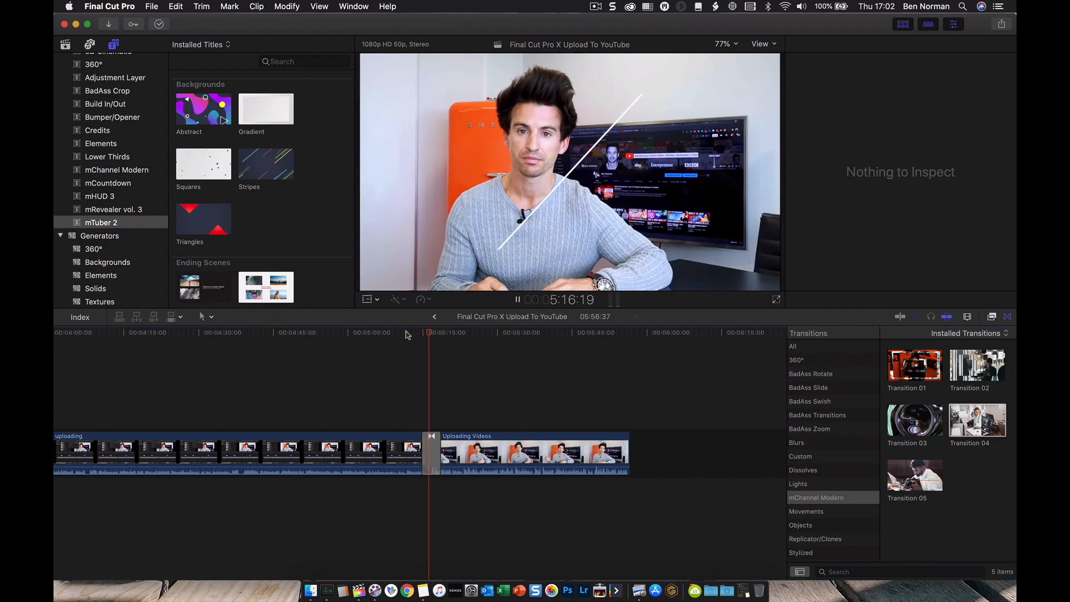
{"action": "key", "text": "space"}
{"action": "key", "text": "cmd+4"}
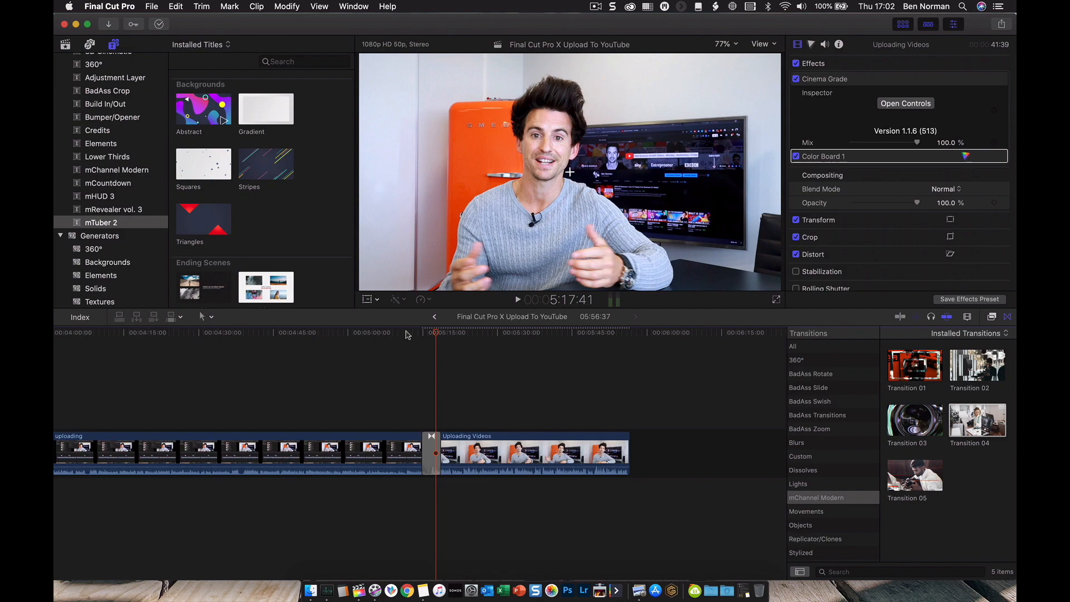
Step: Play the transition from the first Uploading Videos clip into the uploading clip, starting at about 0:57
{"action": "scroll", "coordinate": [407, 334], "scroll_direction": "left", "scroll_amount": 10}
{"action": "scroll", "coordinate": [407, 334], "scroll_direction": "left", "scroll_amount": 15}
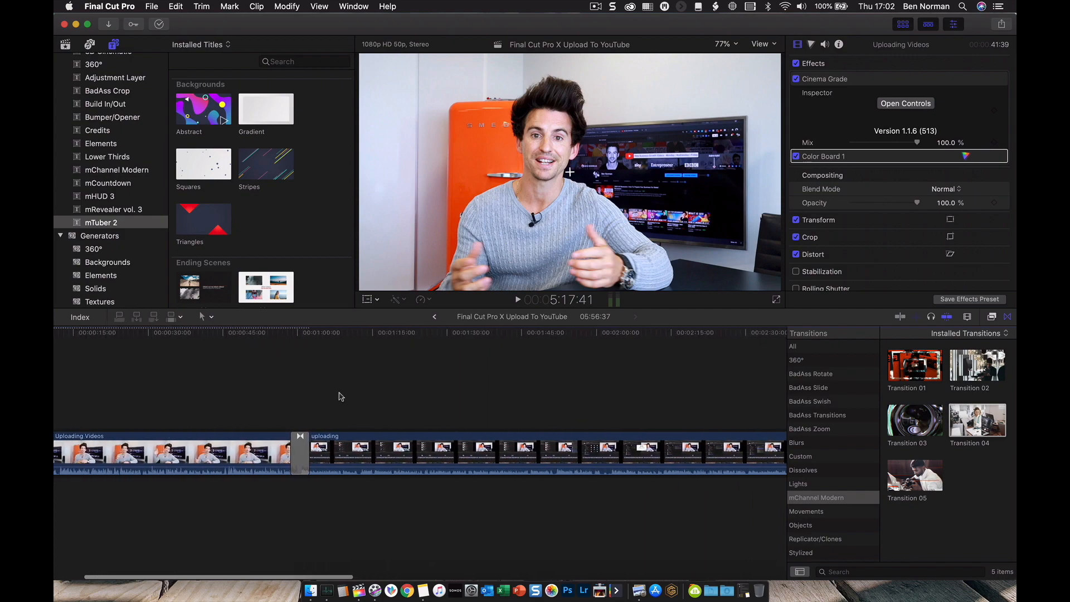
{"action": "left_click", "coordinate": [282, 377]}
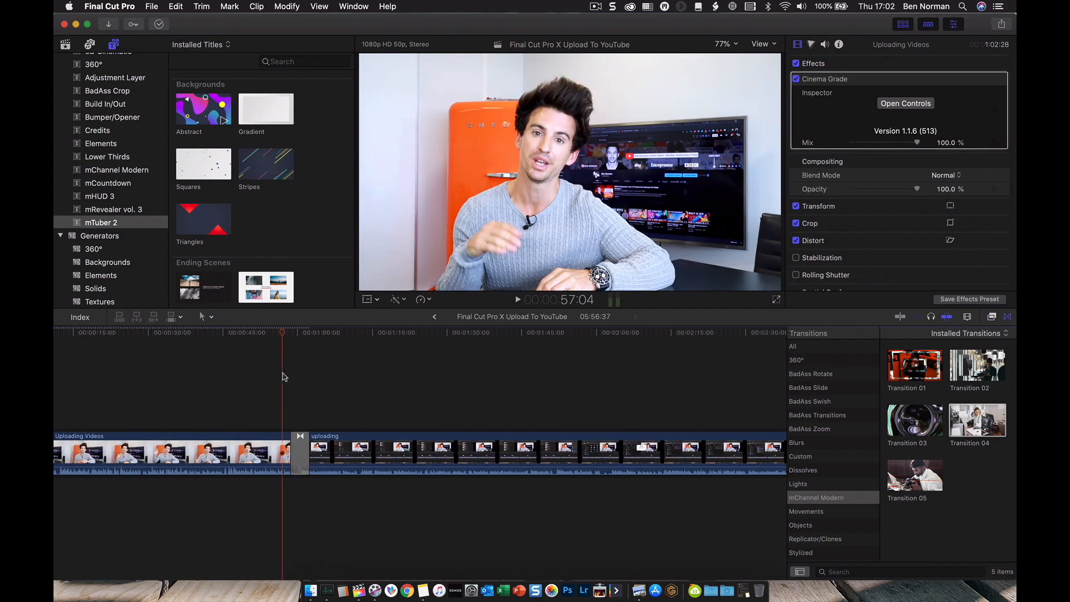
{"action": "key", "text": "space"}
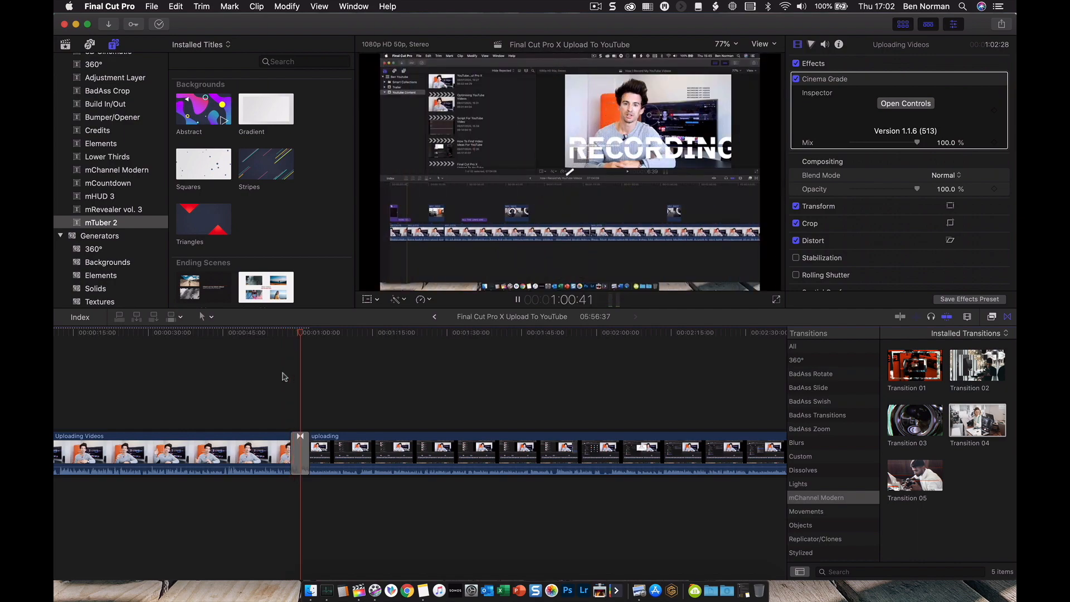
{"action": "key", "text": "space"}
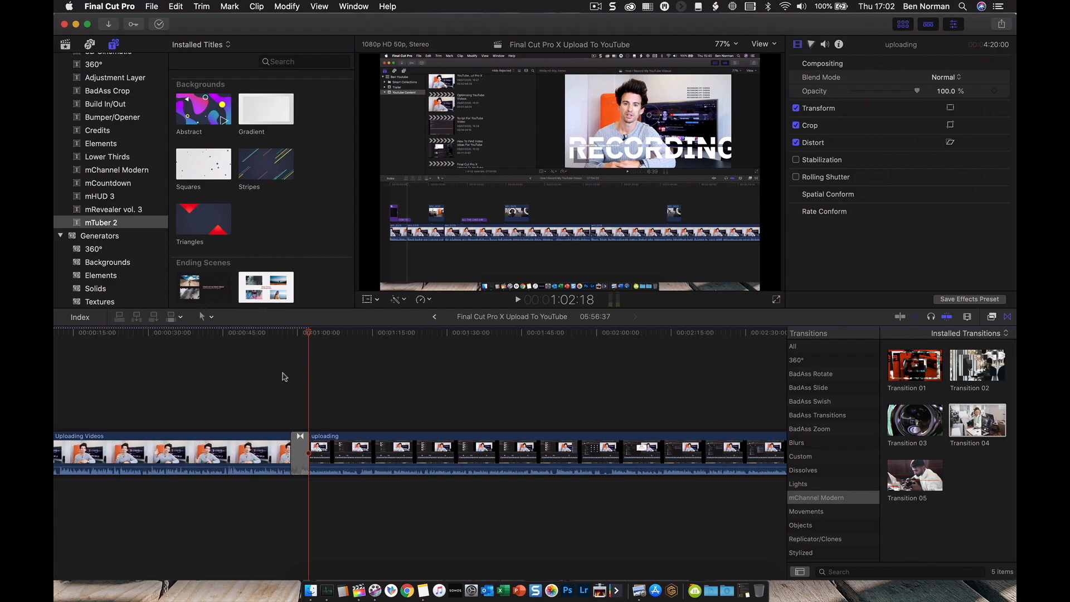
Step: Open the cut before the uploading clip in the Precision Editor, extend the first Uploading Videos clip's end by about 1.7 seconds and play it
{"action": "left_click", "coordinate": [289, 471]}
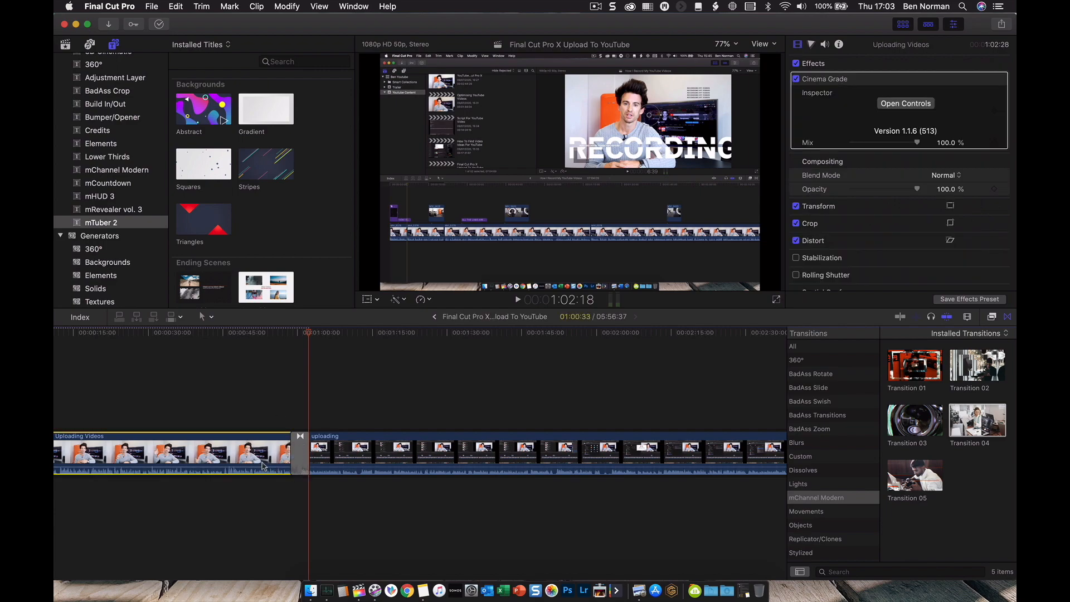
{"action": "scroll", "coordinate": [267, 467], "scroll_direction": "up", "scroll_amount": 2}
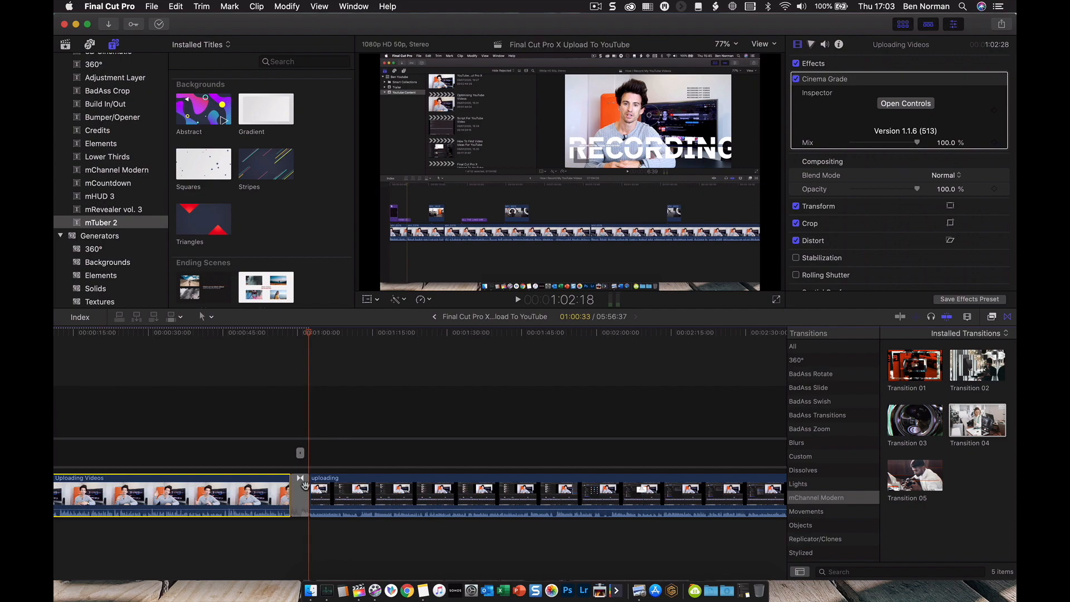
{"action": "scroll", "coordinate": [289, 485], "scroll_direction": "left", "scroll_amount": 5}
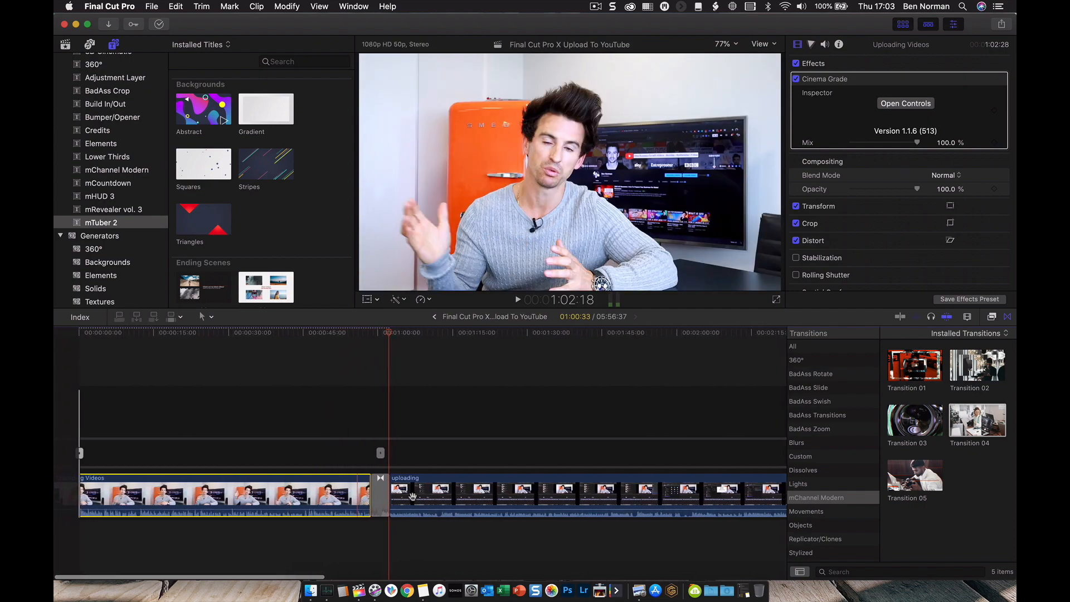
{"action": "double_click", "coordinate": [381, 454]}
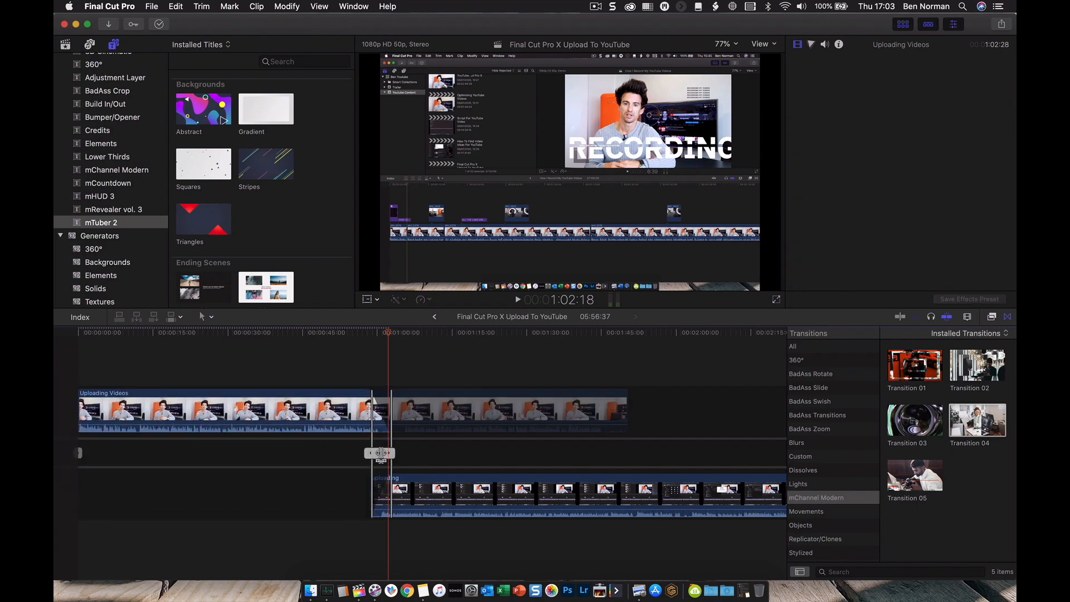
{"action": "left_click_drag", "start_coordinate": [351, 404], "coordinate": [342, 404]}
{"action": "left_click", "coordinate": [365, 343]}
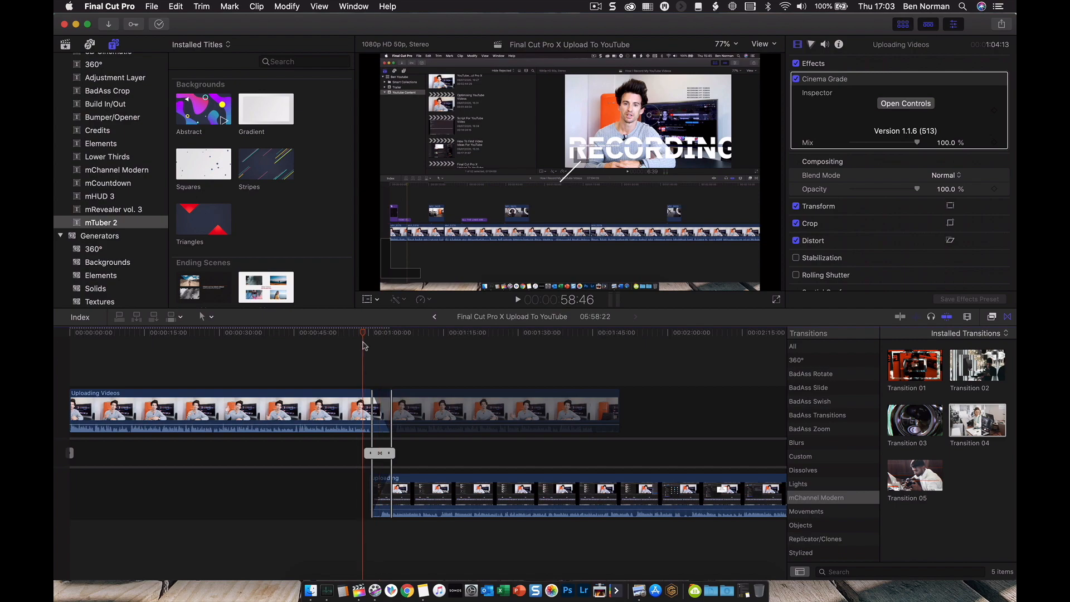
{"action": "key", "text": "space"}
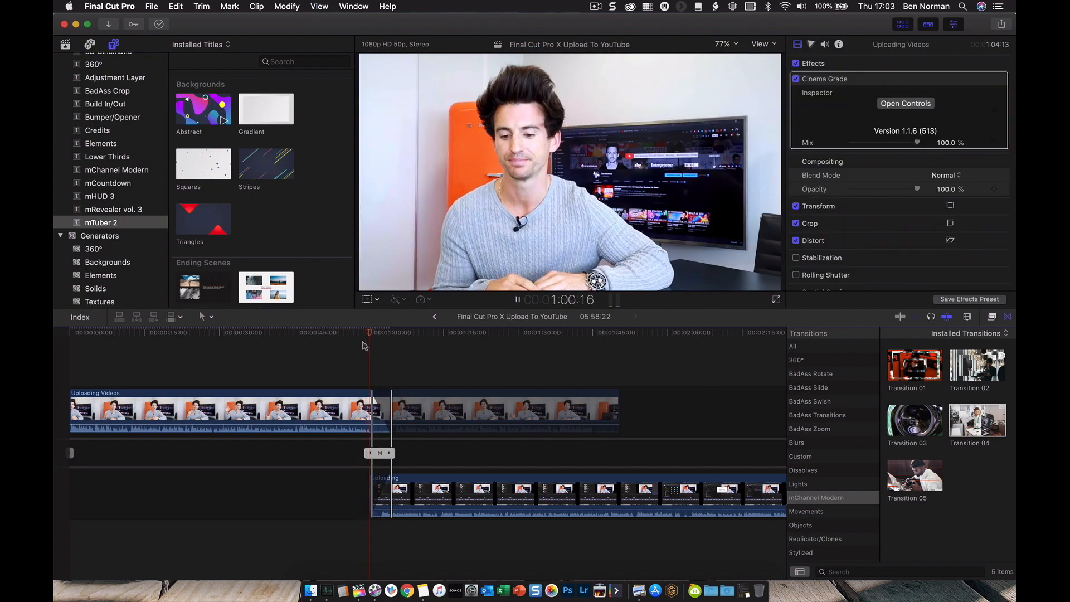
{"action": "key", "text": "space"}
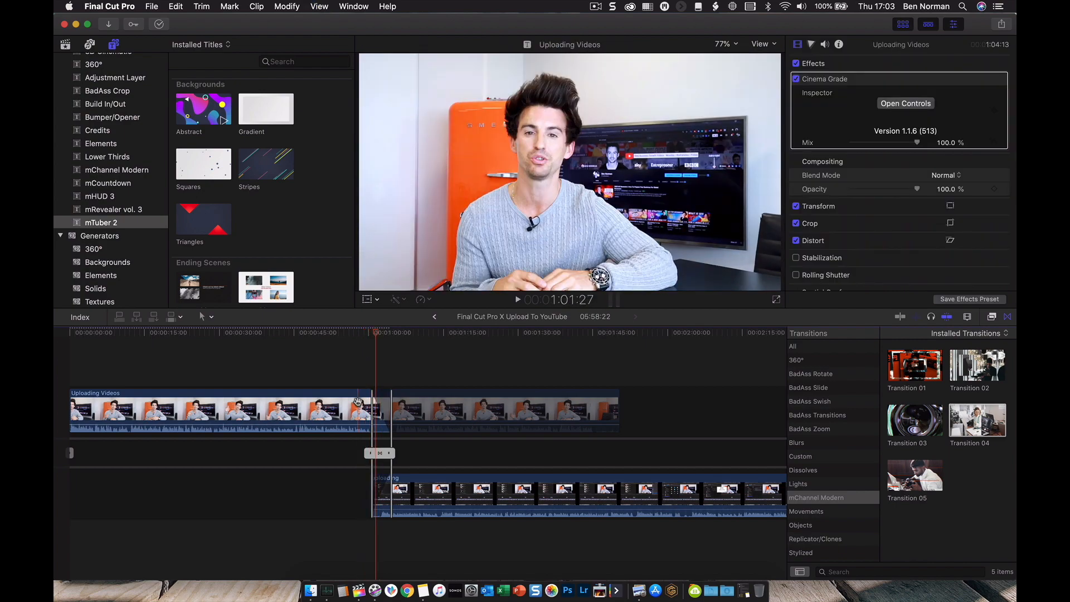
Step: Pull the first Uploading Videos clip's end back slightly, trim the uploading clip's start, close the Precision Editor and check the transition
{"action": "left_click", "coordinate": [353, 372]}
{"action": "key", "text": "space"}
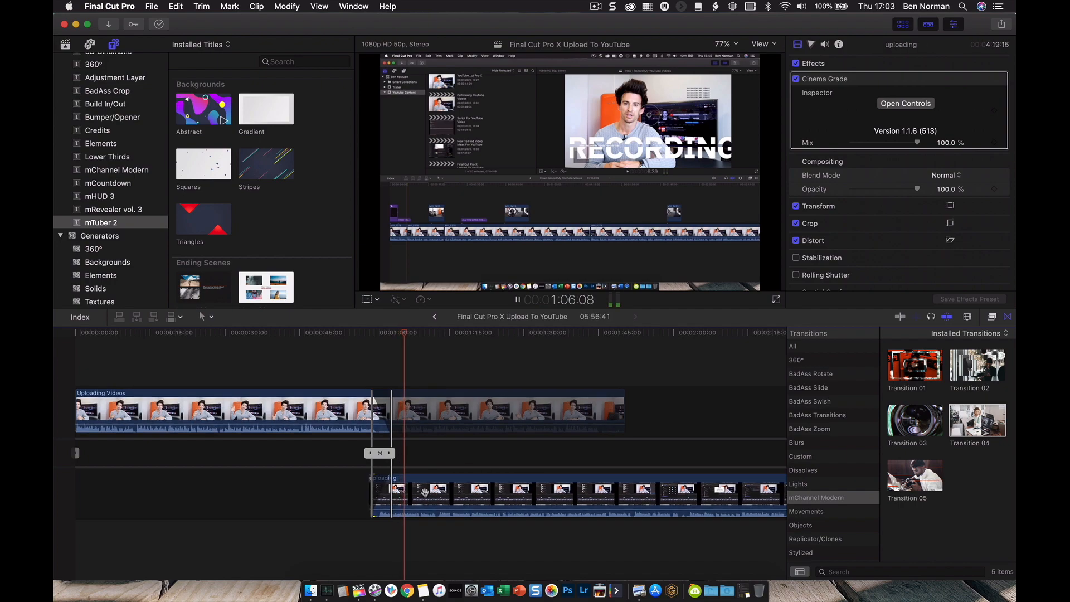
{"action": "left_click", "coordinate": [355, 372]}
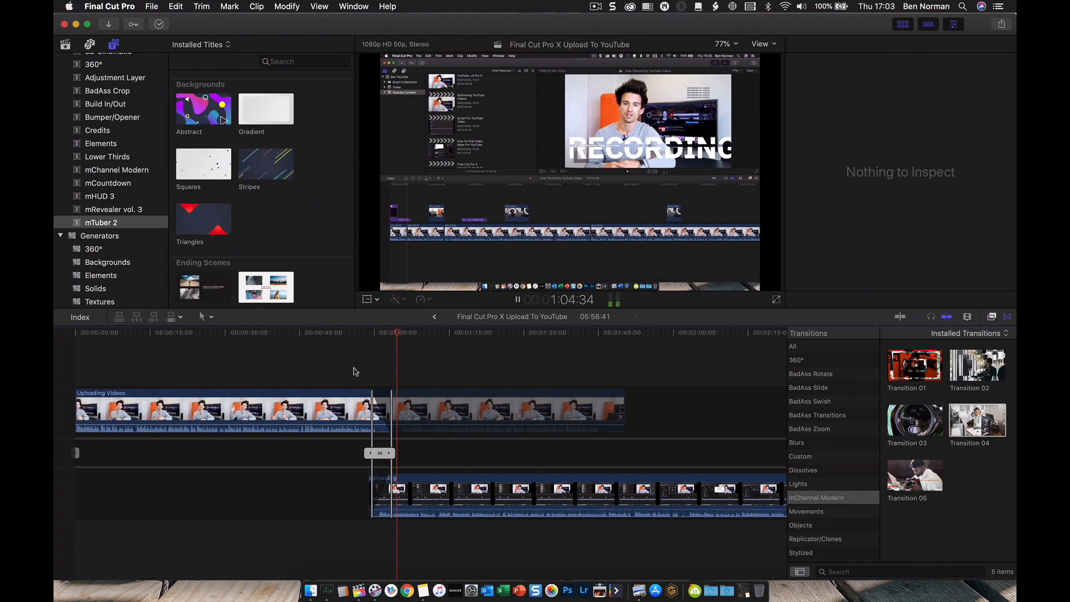
{"action": "key", "text": "Escape"}
{"action": "left_click", "coordinate": [355, 372]}
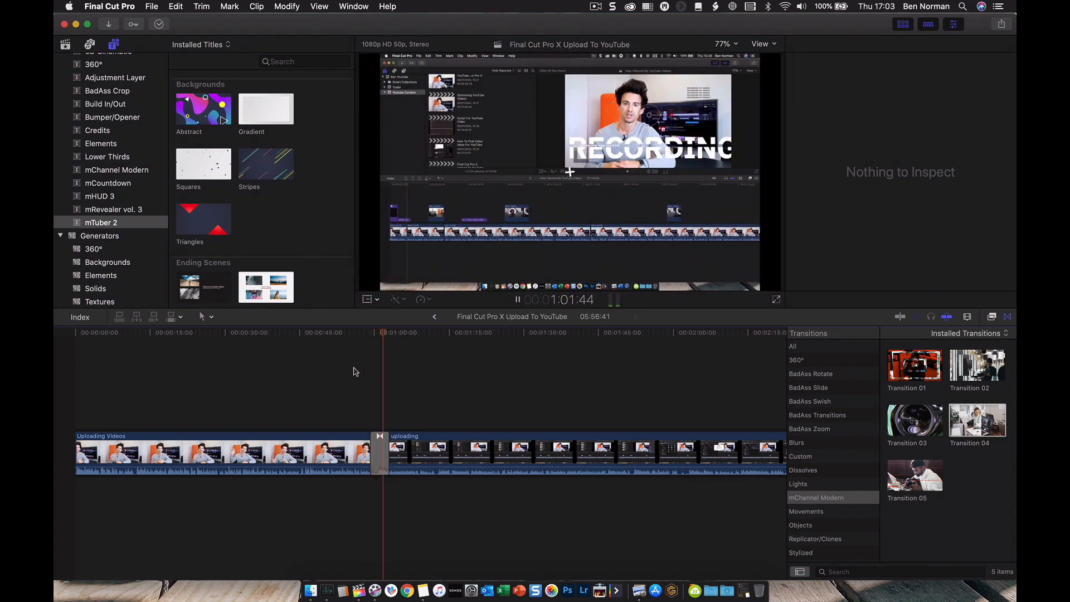
{"action": "key", "text": "space"}
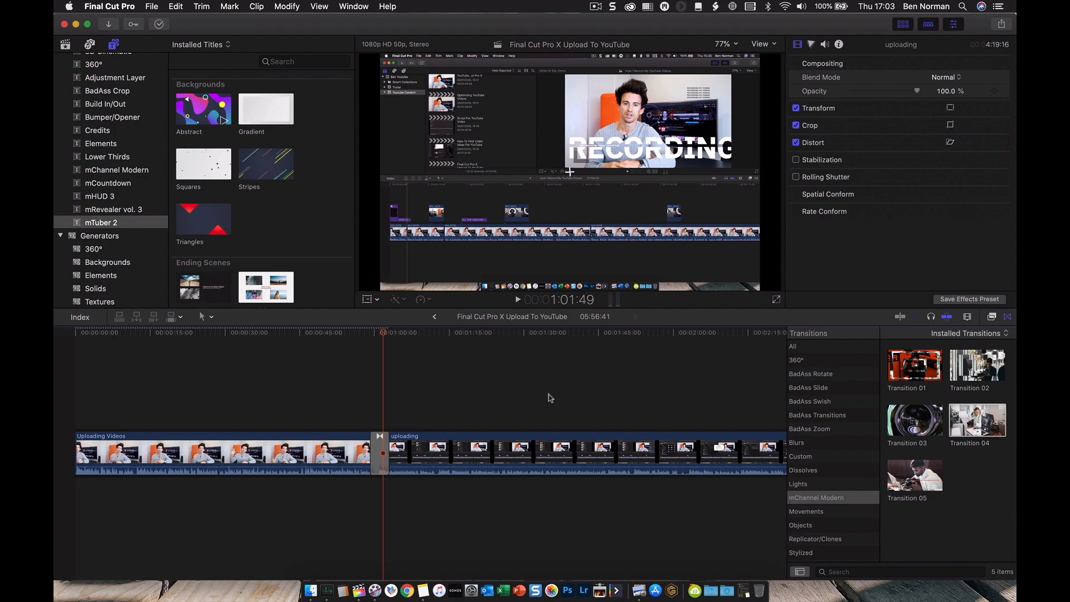
Step: Look over both cuts on the timeline, browse the mTuber 2 titles and preview the Player title
{"action": "scroll", "coordinate": [460, 417], "scroll_direction": "right", "scroll_amount": 10}
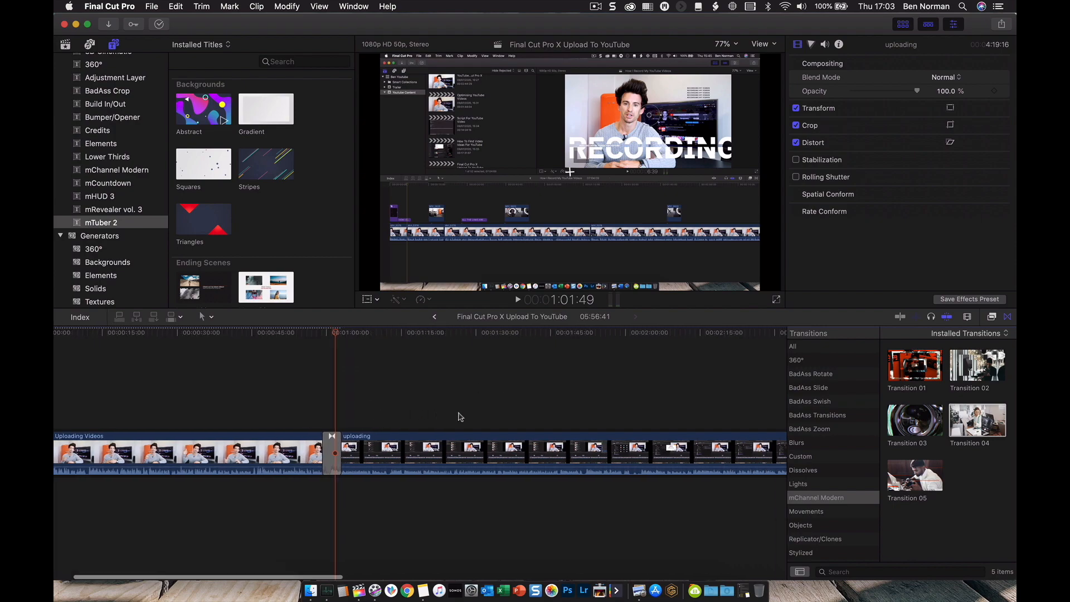
{"action": "scroll", "coordinate": [460, 416], "scroll_direction": "right", "scroll_amount": 5}
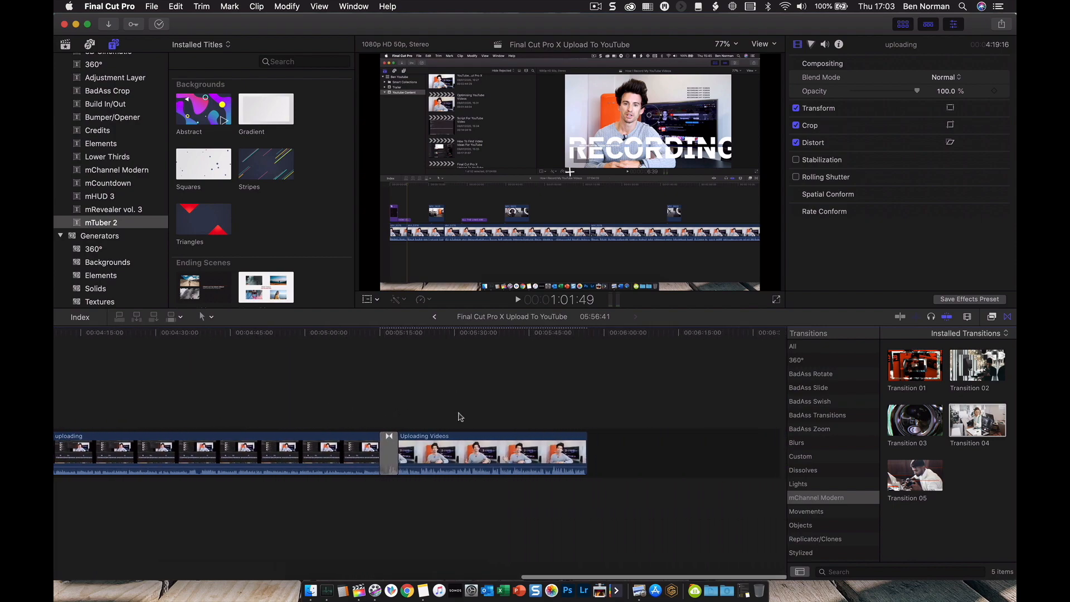
{"action": "scroll", "coordinate": [460, 417], "scroll_direction": "left", "scroll_amount": 15}
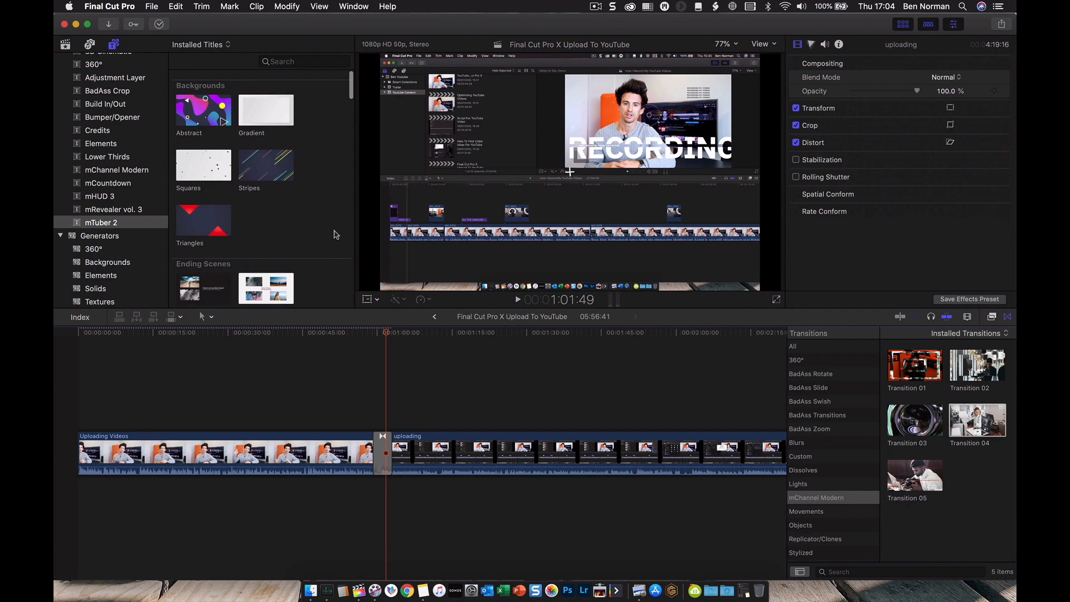
{"action": "scroll", "coordinate": [336, 234], "scroll_direction": "down", "scroll_amount": 5}
{"action": "scroll", "coordinate": [336, 234], "scroll_direction": "down", "scroll_amount": 10}
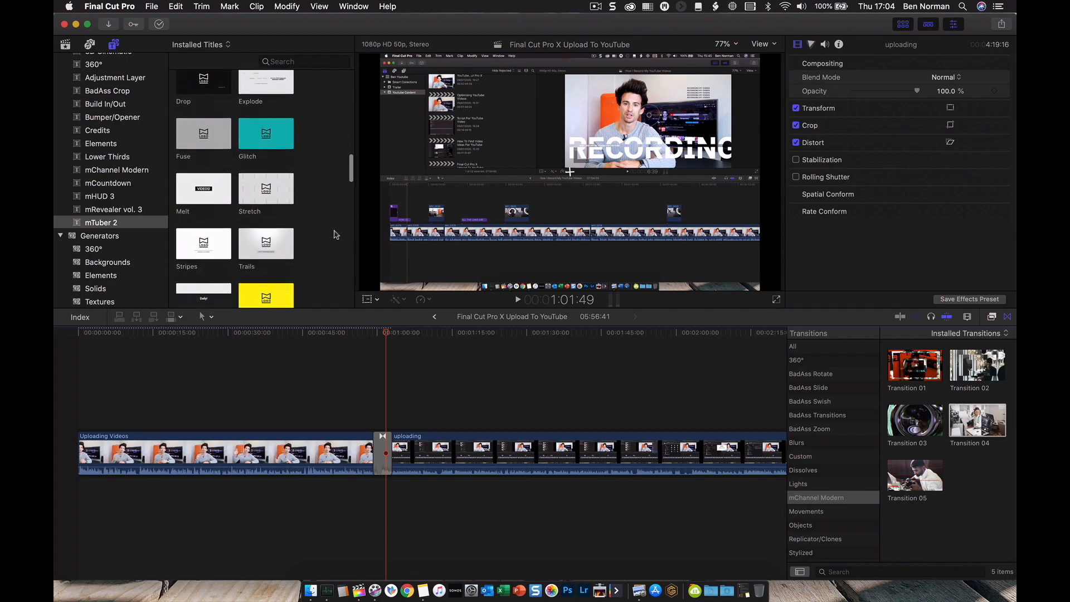
{"action": "scroll", "coordinate": [336, 234], "scroll_direction": "down", "scroll_amount": 5}
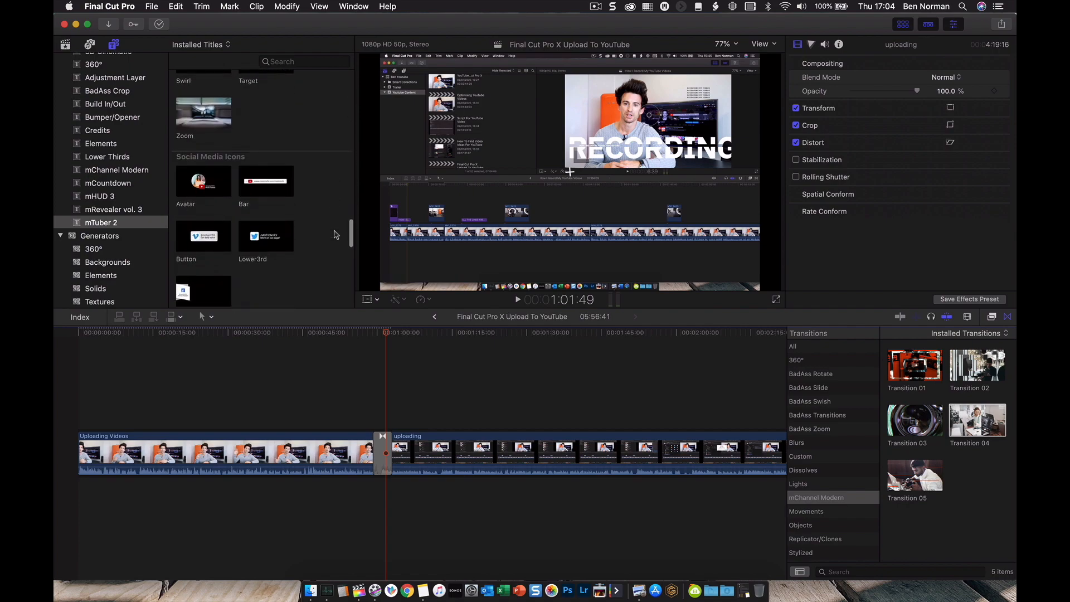
{"action": "scroll", "coordinate": [336, 234], "scroll_direction": "down", "scroll_amount": 2}
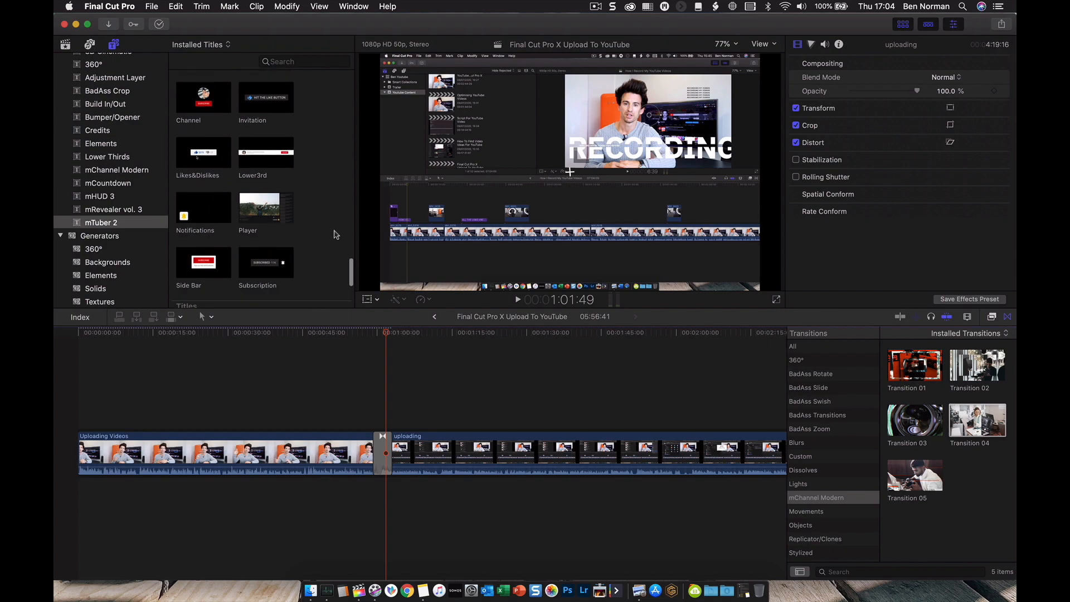
{"action": "left_click", "coordinate": [257, 209]}
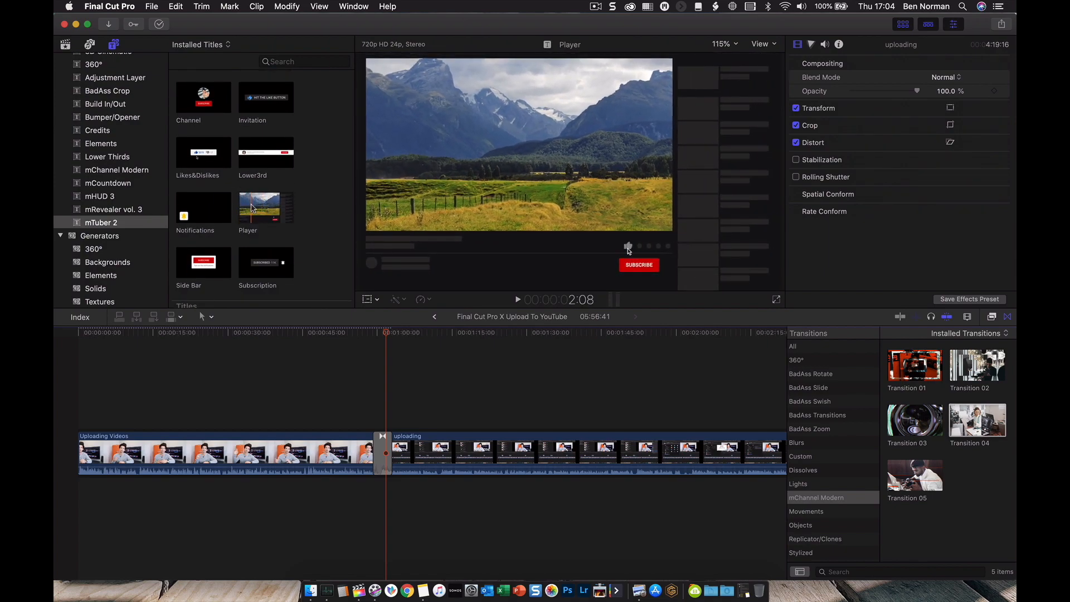
Step: Play the first Uploading Videos clip from about 0:43 and add mChannel Modern's Overlay 06 title above it at about 0:46
{"action": "left_click", "coordinate": [283, 396]}
{"action": "left_click", "coordinate": [296, 400]}
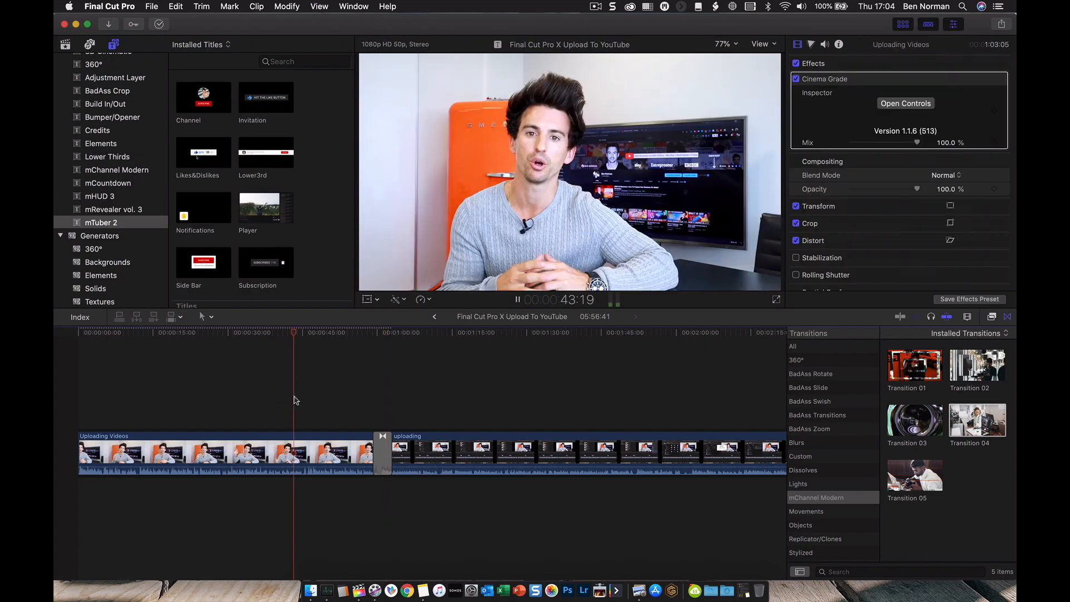
{"action": "key", "text": "space"}
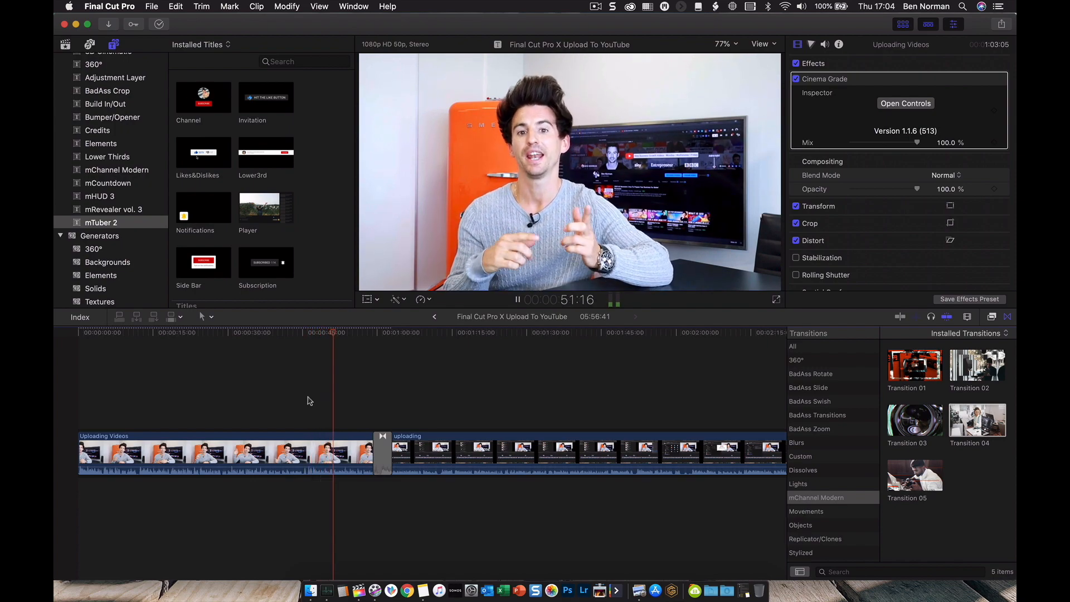
{"action": "left_click", "coordinate": [308, 400]}
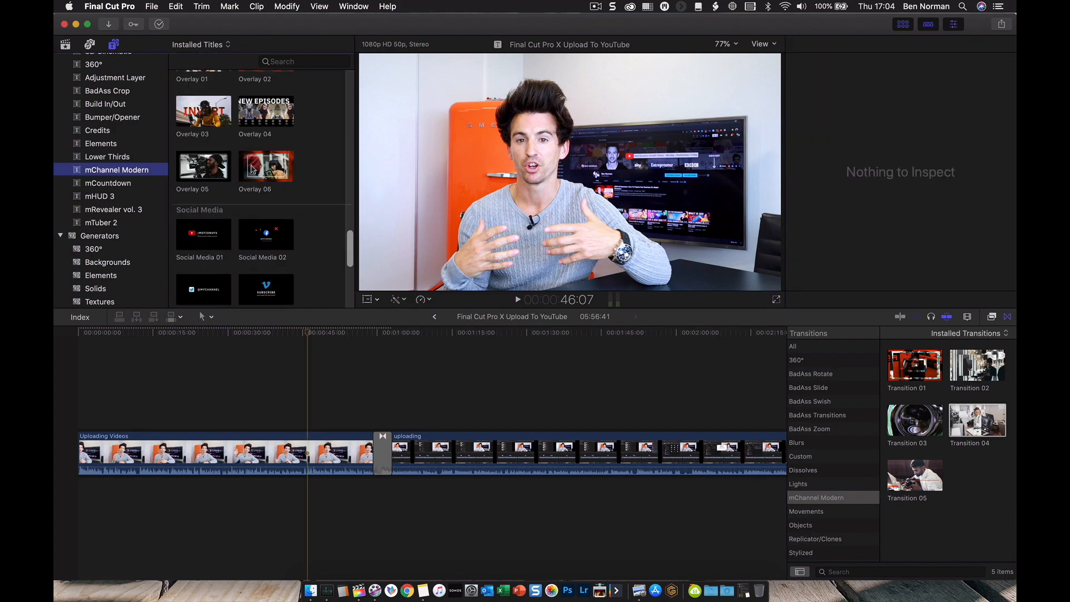
{"action": "left_click", "coordinate": [252, 170]}
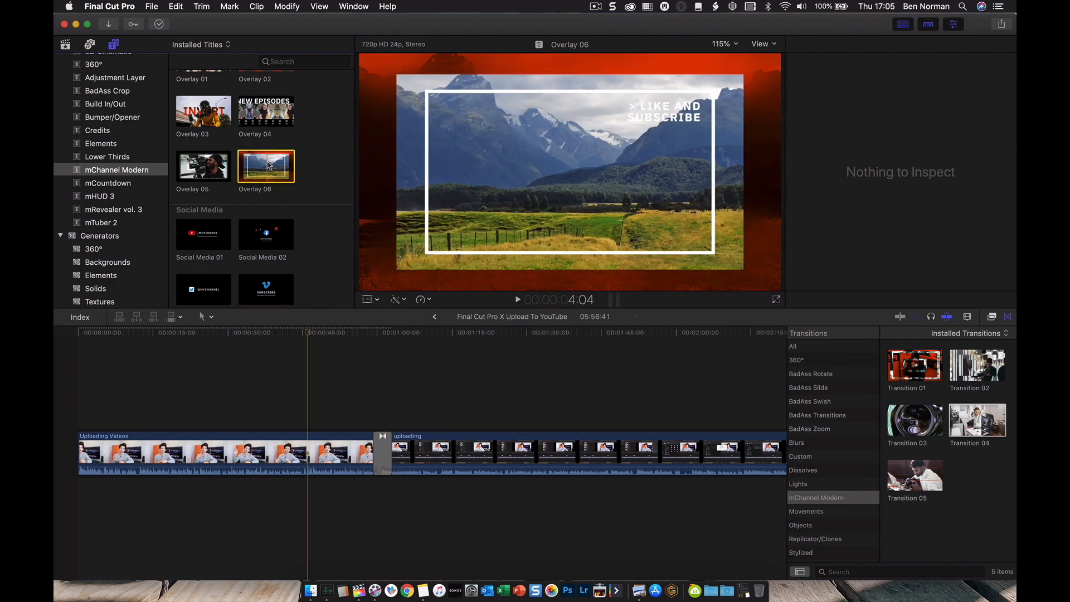
{"action": "left_click_drag", "start_coordinate": [268, 166], "coordinate": [310, 417]}
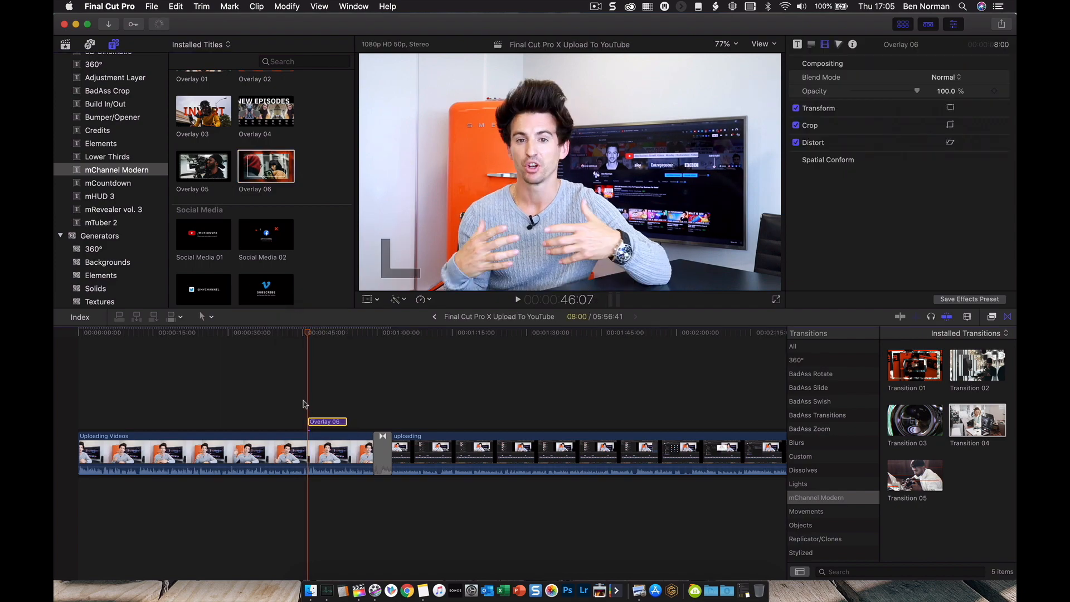
Step: Play the Overlay 06 title over the first Uploading Videos clip to review its animation
{"action": "key", "text": "space"}
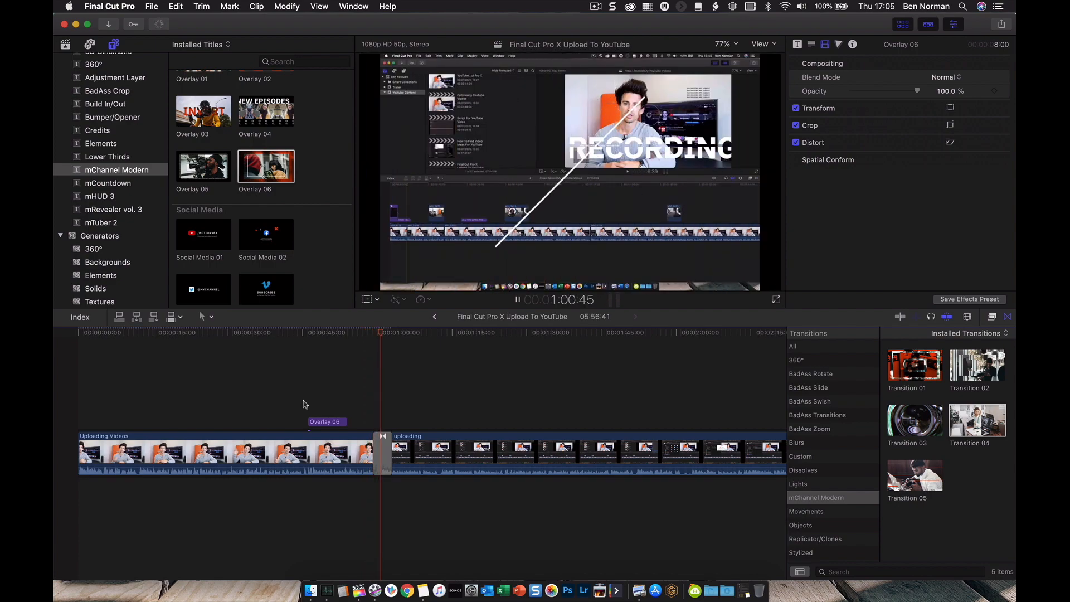
{"action": "left_click", "coordinate": [305, 404]}
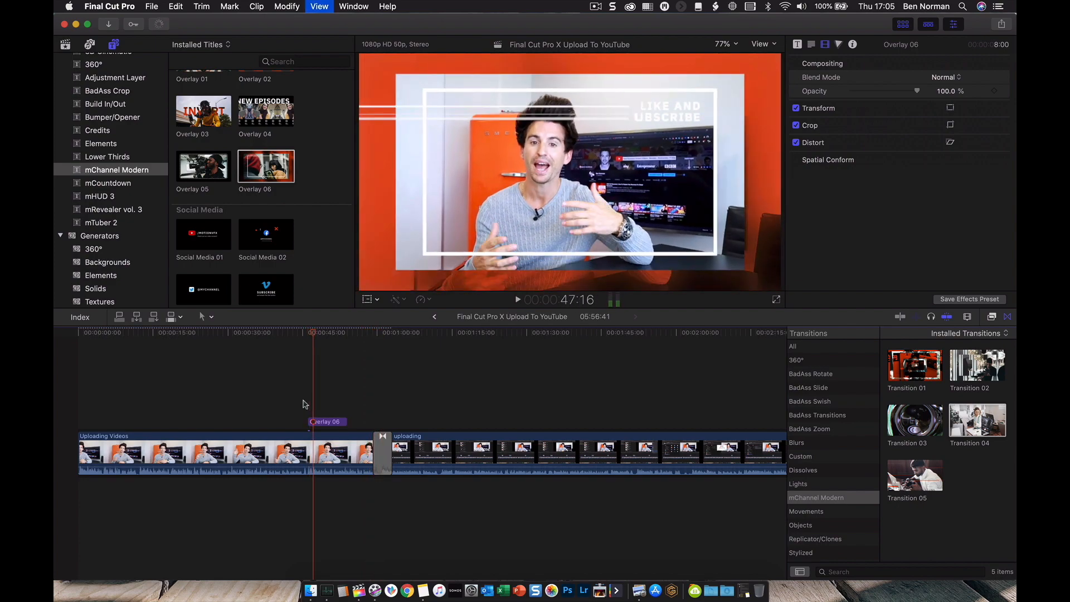
{"action": "key", "text": "space"}
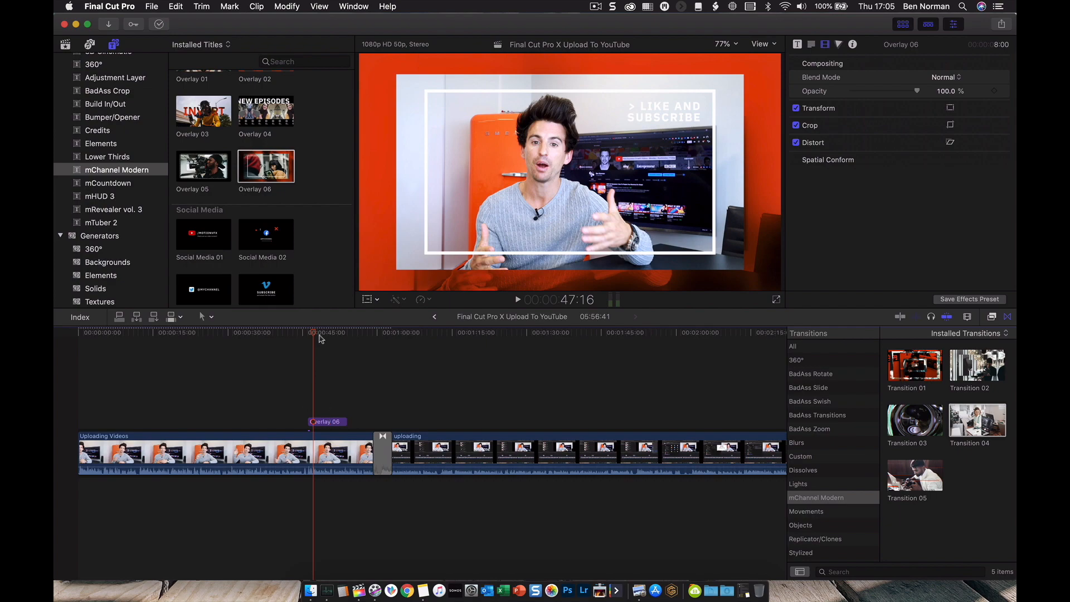
Step: Set the Background Colorize Start of the Overlay 06 title to the Snow pencil colour
{"action": "left_click", "coordinate": [318, 334]}
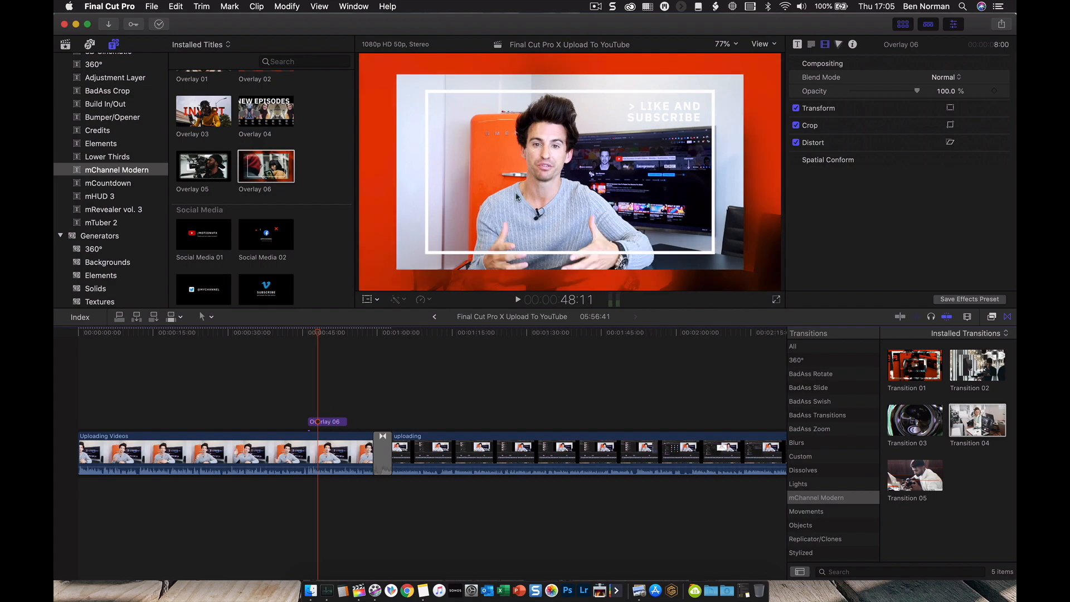
{"action": "left_click", "coordinate": [330, 423]}
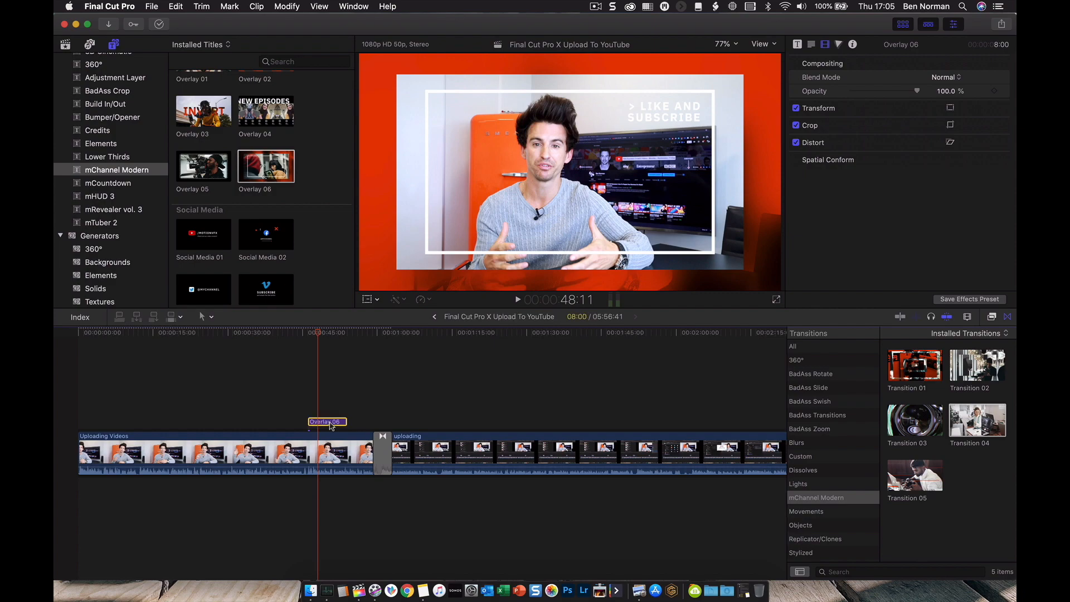
{"action": "left_click", "coordinate": [796, 45]}
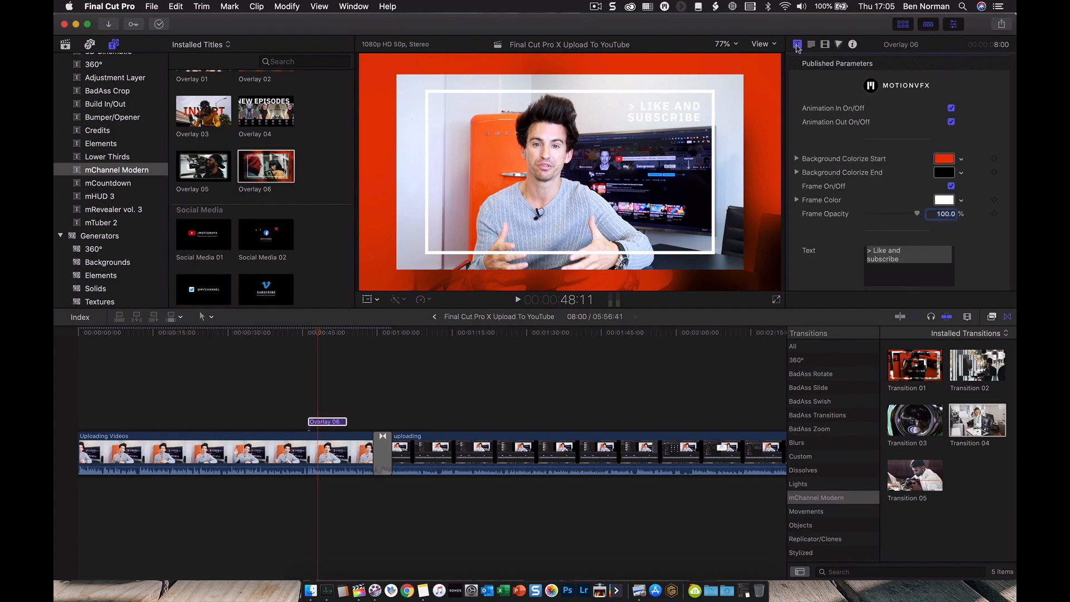
{"action": "left_click", "coordinate": [948, 159]}
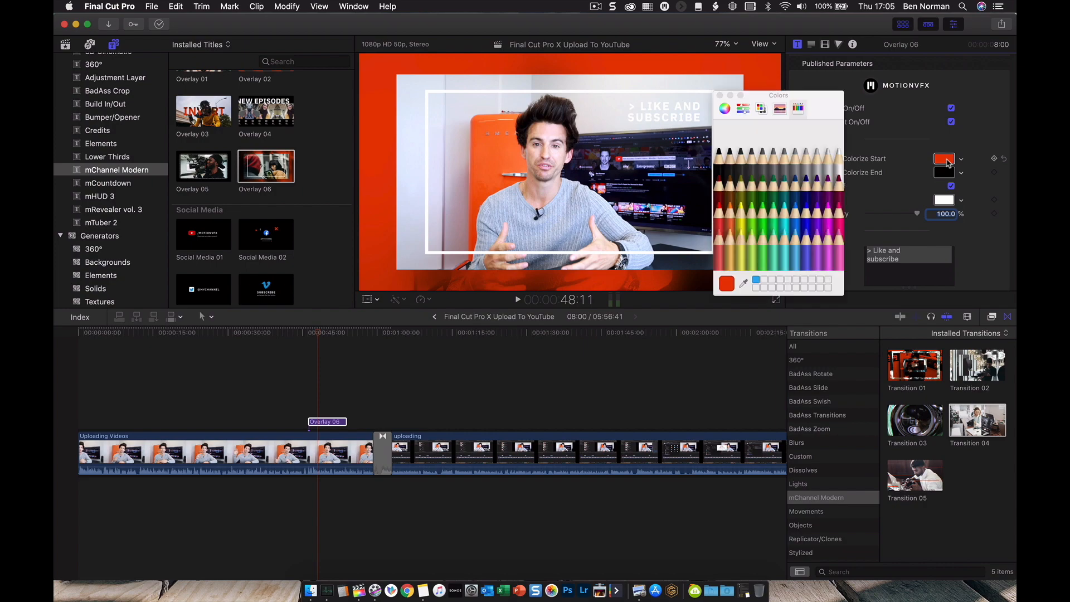
{"action": "left_click", "coordinate": [839, 161]}
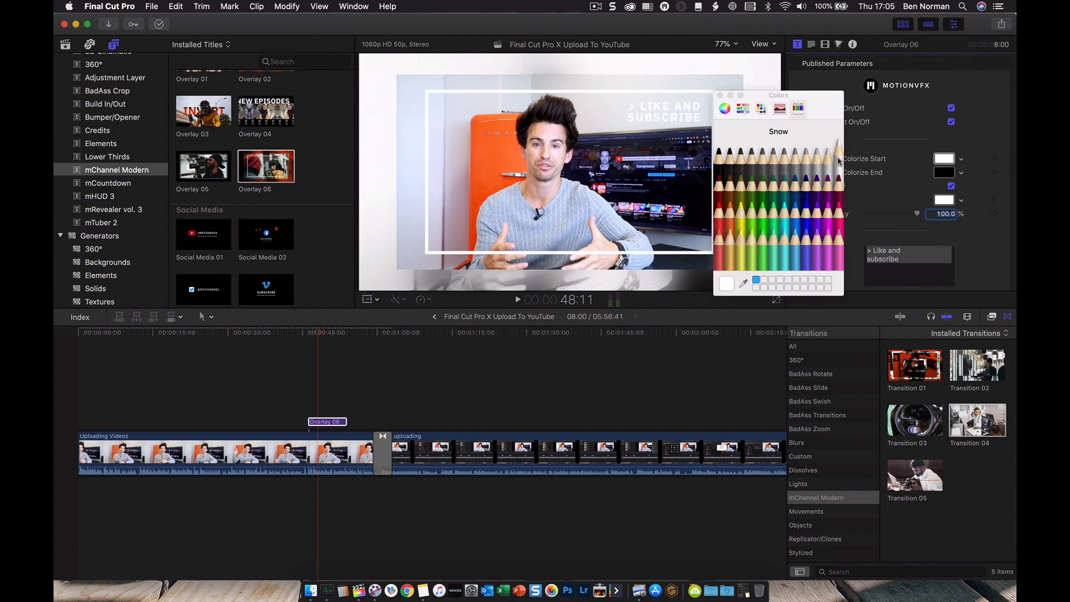
{"action": "left_click", "coordinate": [719, 95]}
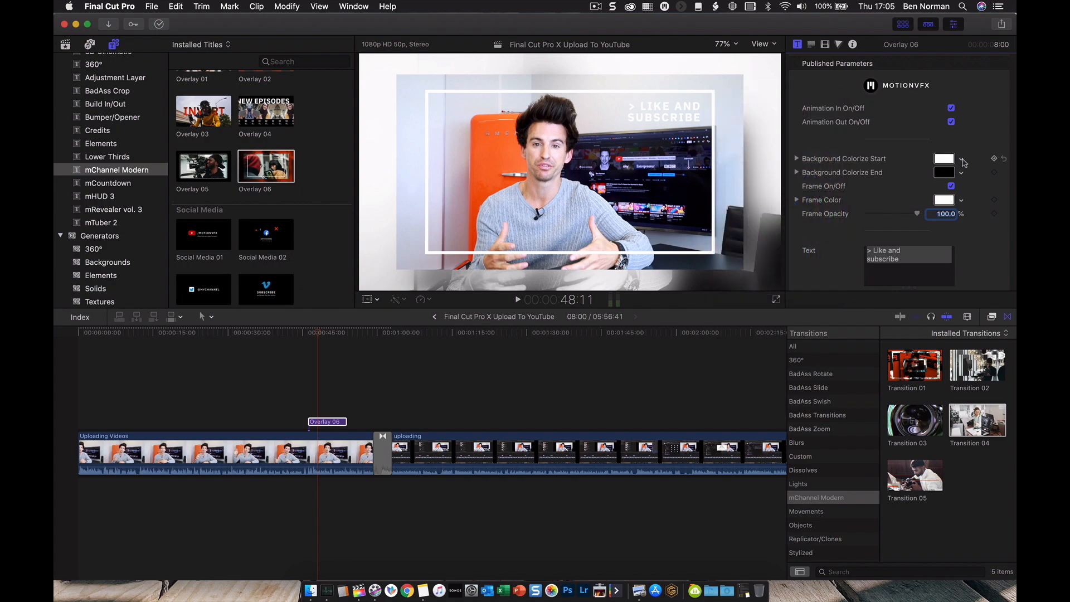
Step: Select the overlay's wording and play the recoloured title from about 0:48
{"action": "left_click", "coordinate": [922, 255]}
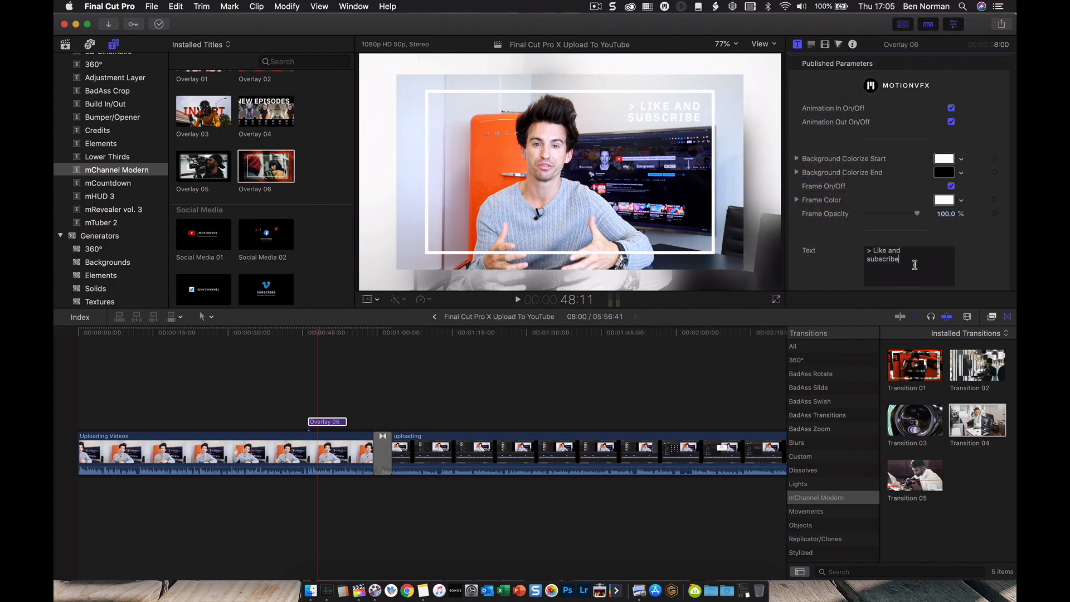
{"action": "triple_click", "coordinate": [874, 246]}
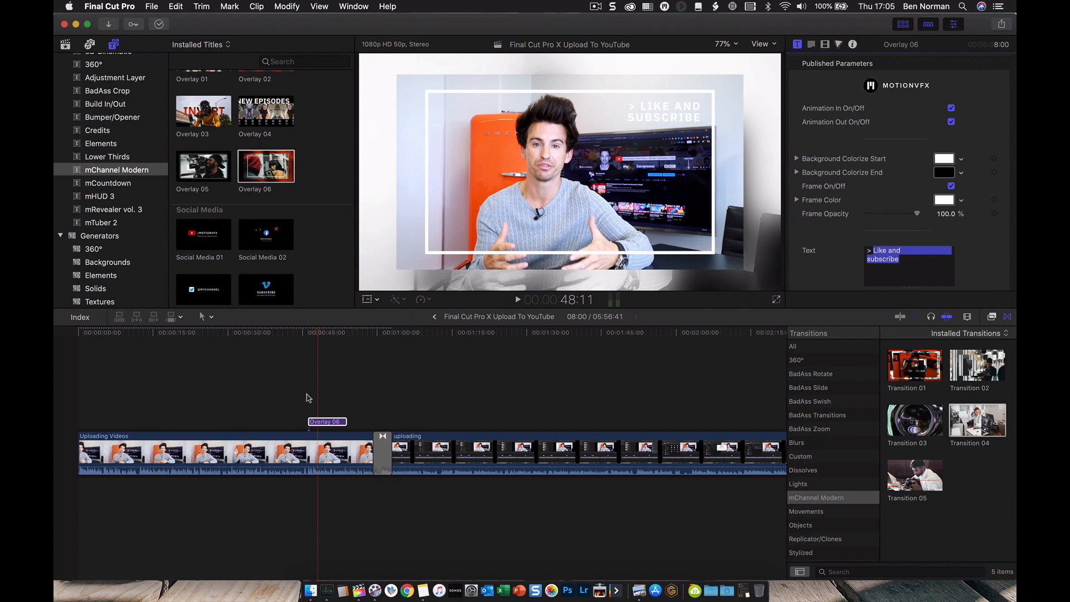
{"action": "key", "text": "space"}
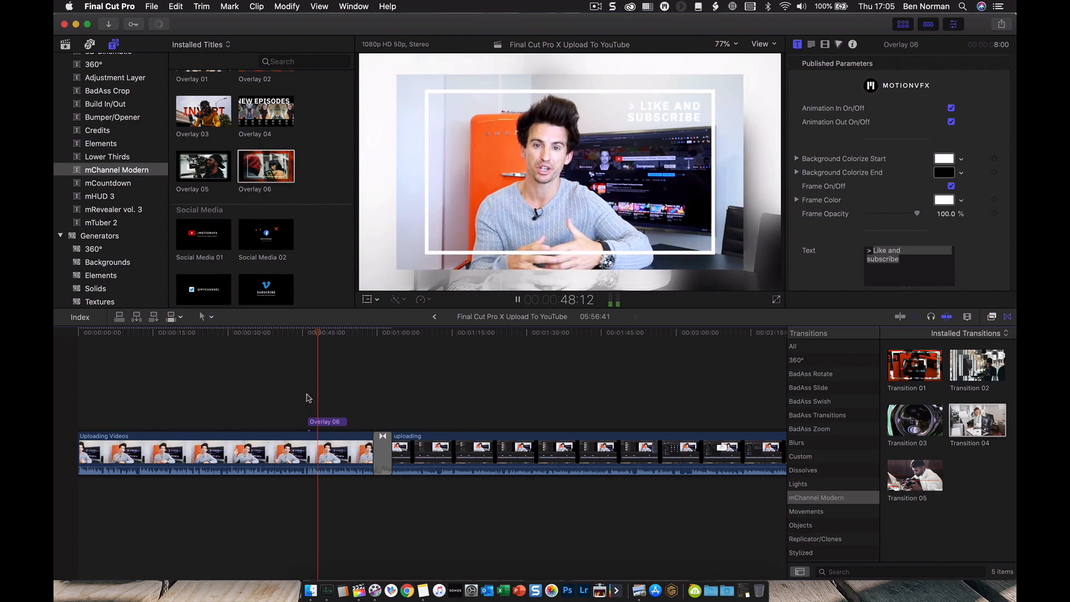
{"action": "key", "text": "space"}
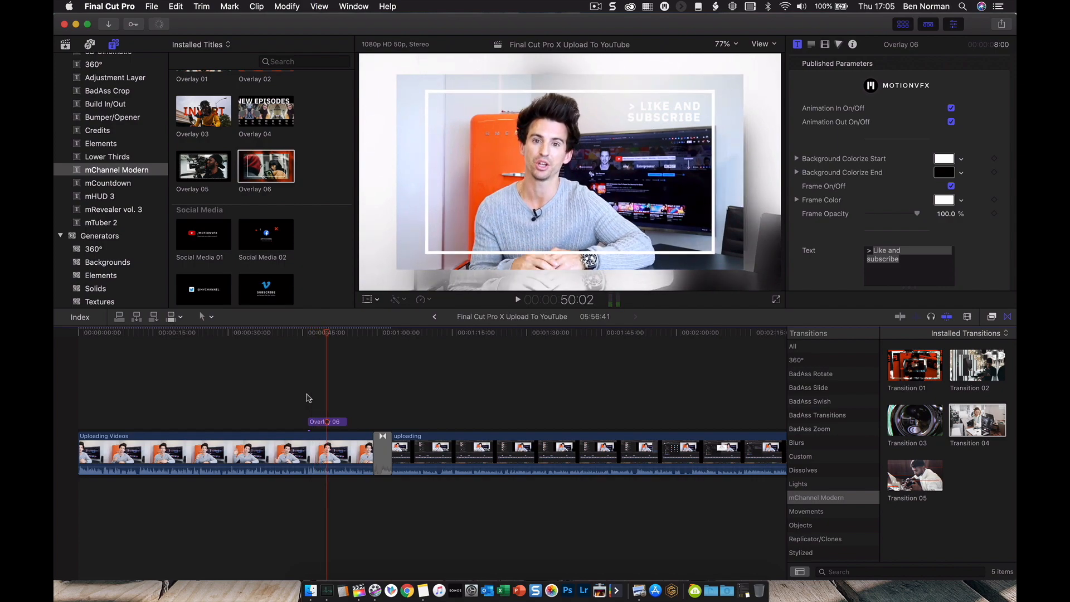
Step: Replace the overlay's text with "> HOW ARE YOU UPLOADING YOUR VIDEOS TO YOUTUBE"
{"action": "left_click", "coordinate": [320, 423]}
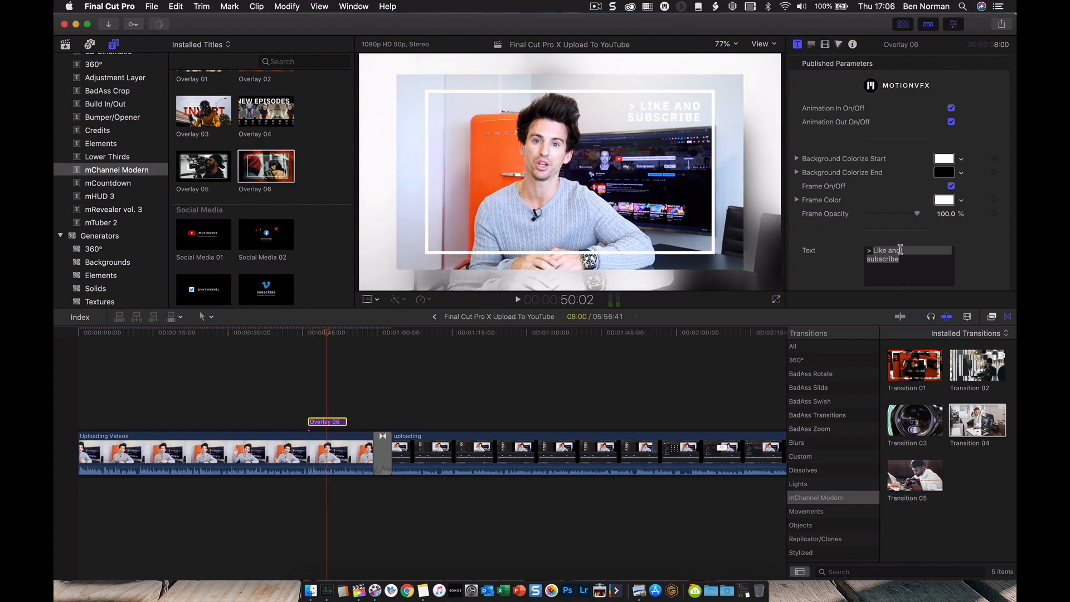
{"action": "left_click_drag", "start_coordinate": [912, 261], "coordinate": [873, 245]}
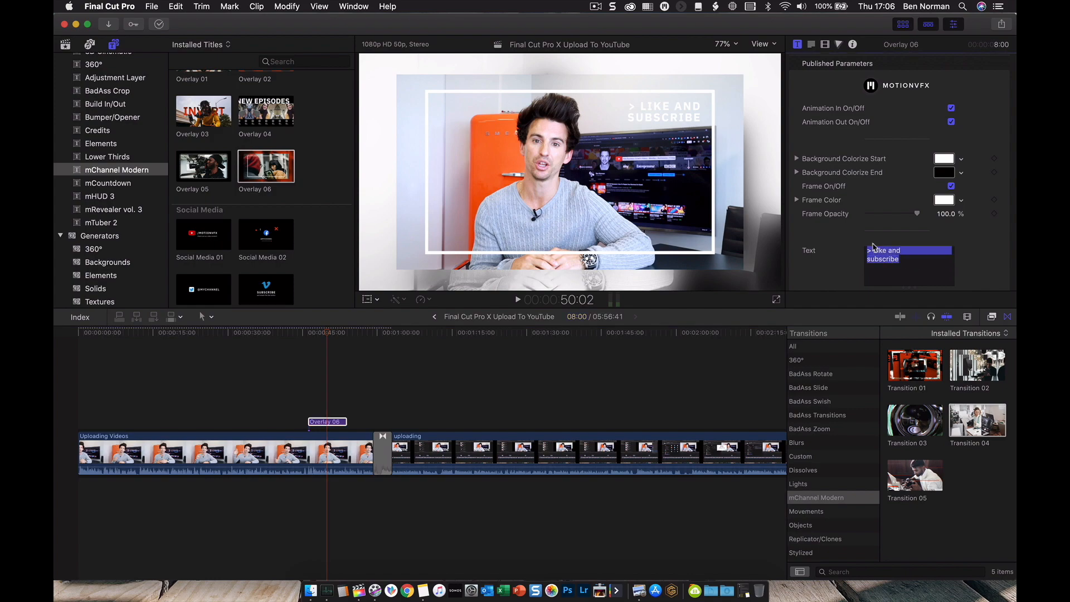
{"action": "type", "text": "How"}
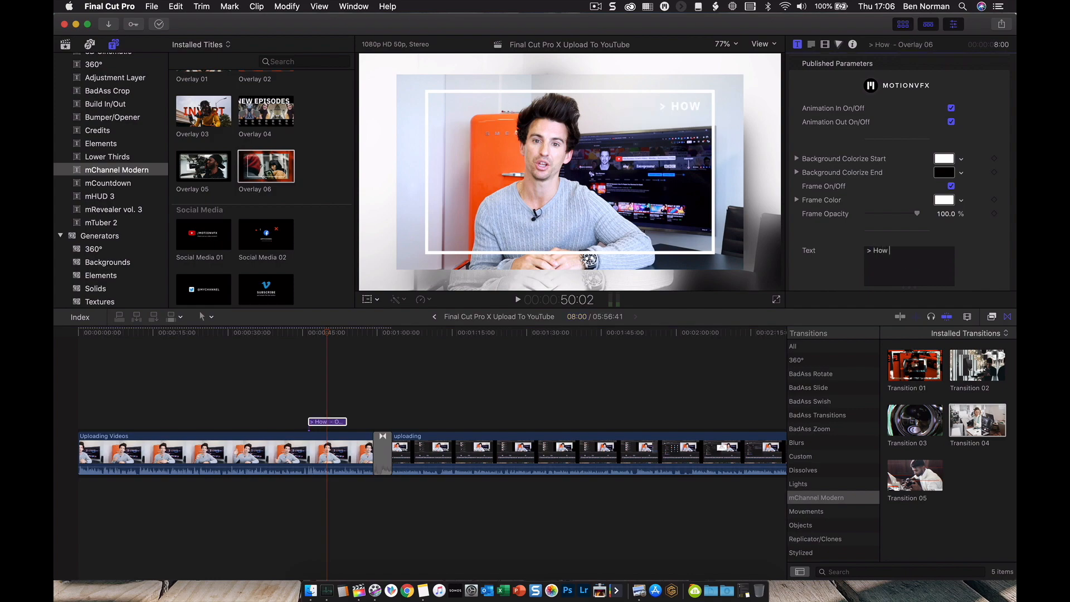
{"action": "key", "text": "BackSpace"}
{"action": "key", "text": "BackSpace"}
{"action": "key", "text": "BackSpace"}
{"action": "type", "text": "HOW ARE YOU U"}
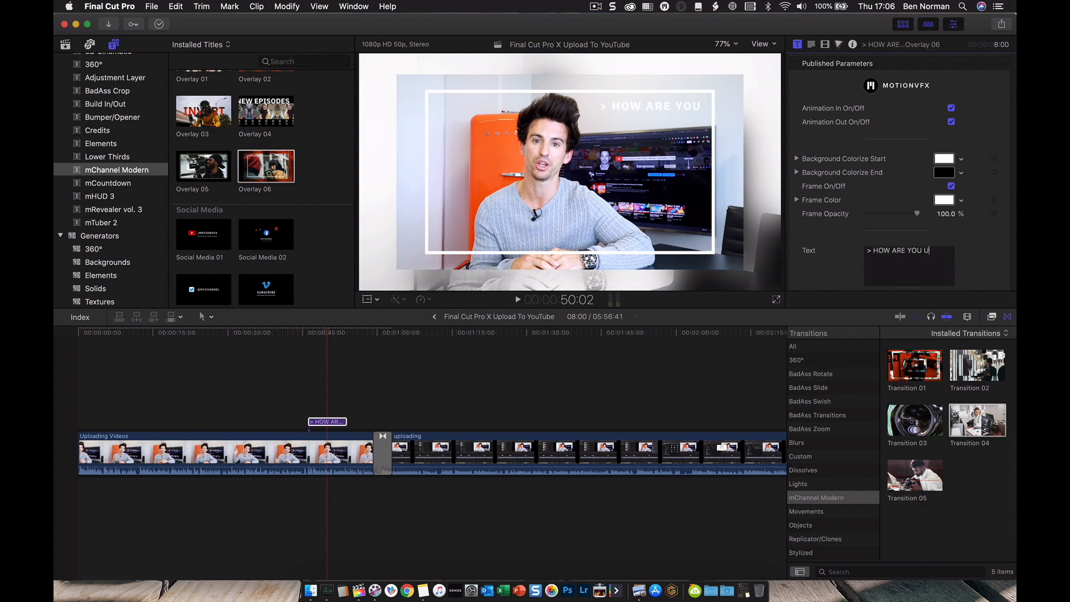
{"action": "type", "text": "PLOADING YOUR"}
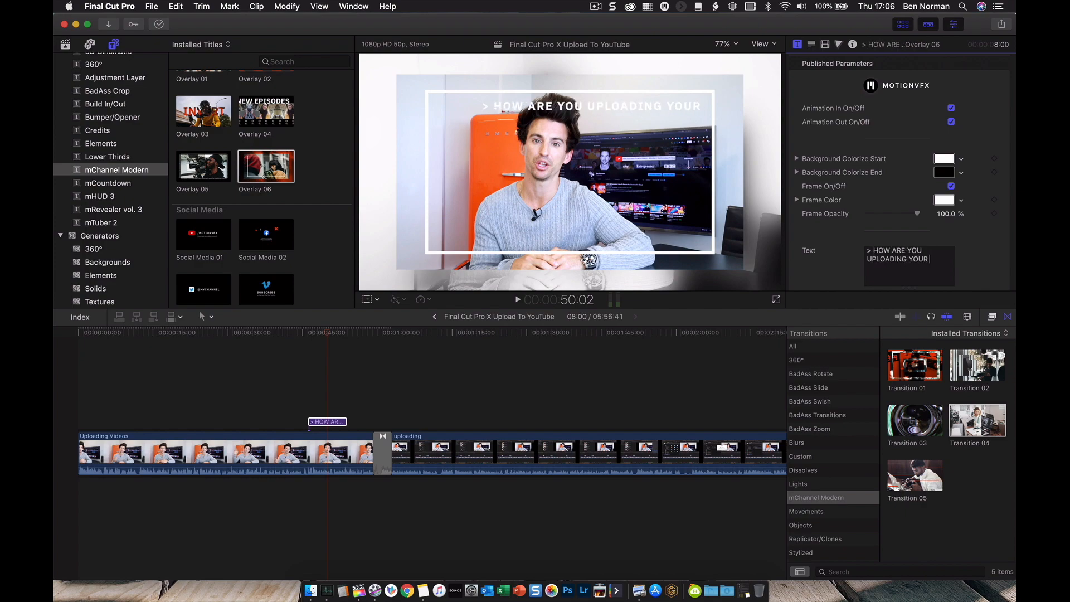
{"action": "type", "text": " VIDEOS TO YOU"}
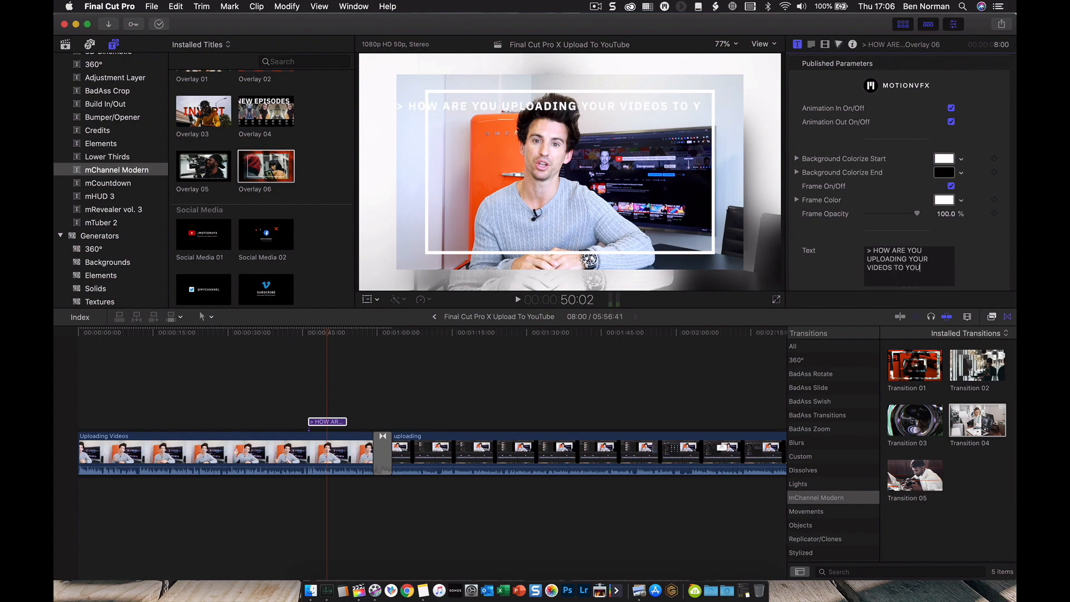
{"action": "type", "text": "TUBE"}
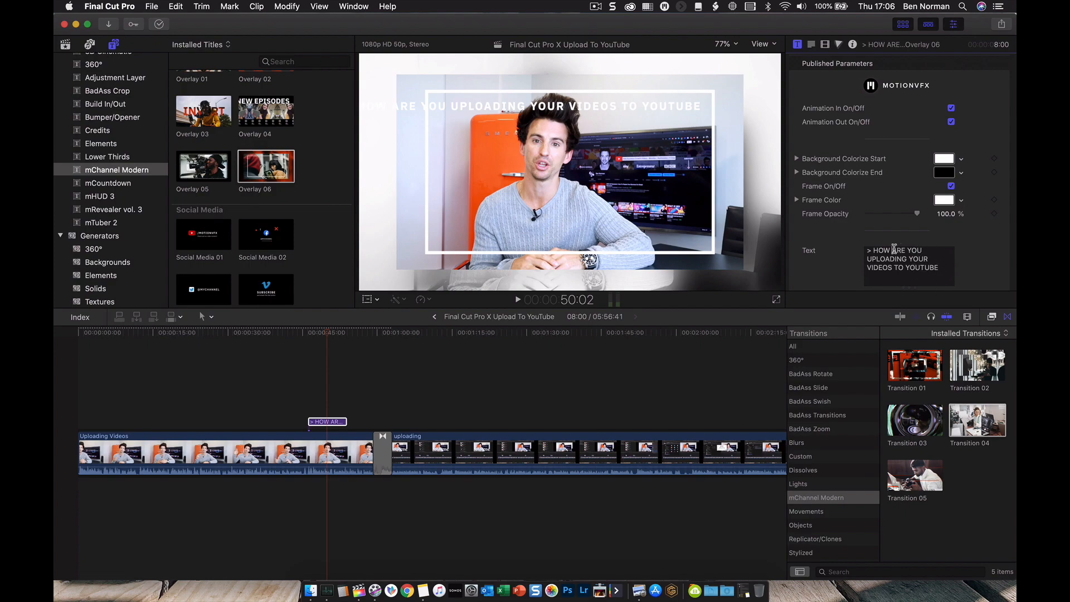
Step: Reword the overlay's text to "> HOW DO YOU UPLOAD YOUR VIDEOS TO YOUTUBE"
{"action": "mouse_move", "coordinate": [894, 249]}
{"action": "left_mouse_down"}
{"action": "mouse_move", "coordinate": [923, 251]}
{"action": "mouse_move", "coordinate": [904, 248]}
{"action": "left_mouse_up"}
{"action": "type", "text": "DO"}
{"action": "key", "text": "BackSpace"}
{"action": "key", "text": "BackSpace"}
{"action": "key", "text": "BackSpace"}
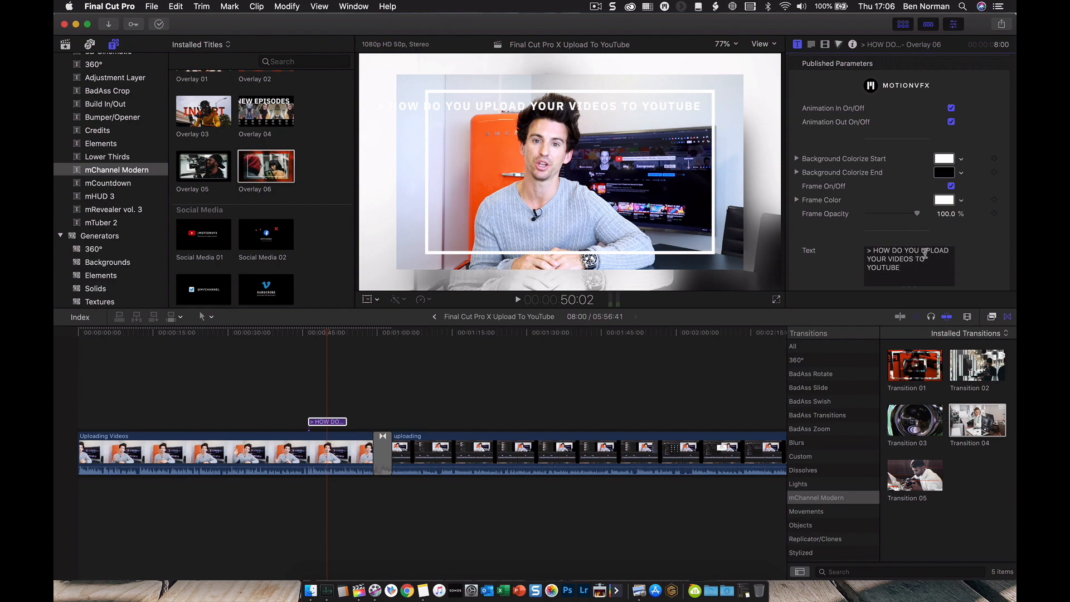
Step: Set the overlay's text font to Bold and its size to 84, and play the title from about 0:44
{"action": "scroll", "coordinate": [978, 184], "scroll_direction": "down", "scroll_amount": 5}
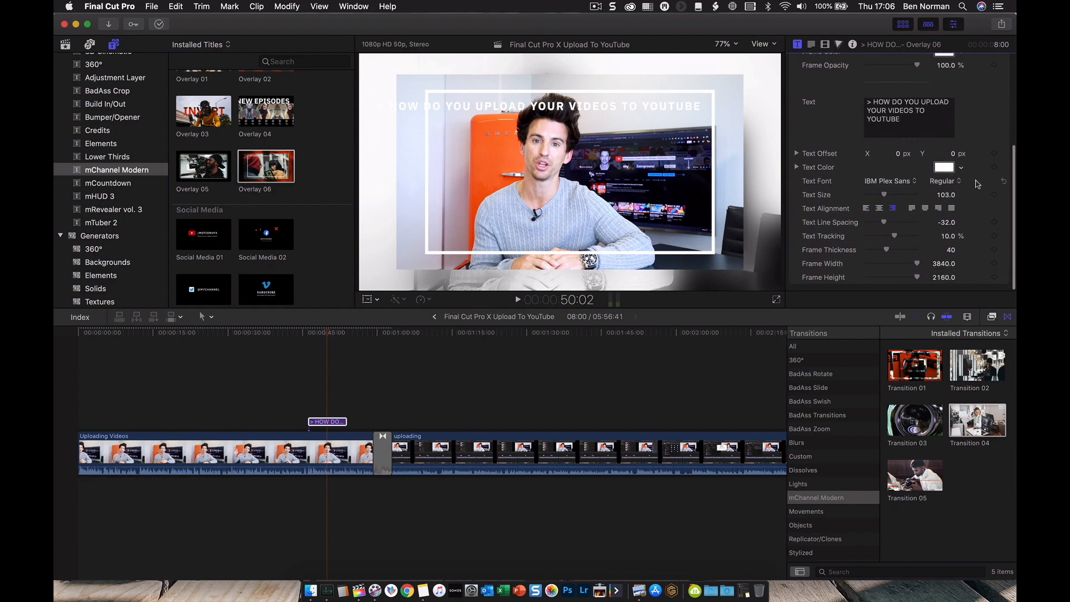
{"action": "left_click_drag", "start_coordinate": [885, 195], "coordinate": [882, 196]}
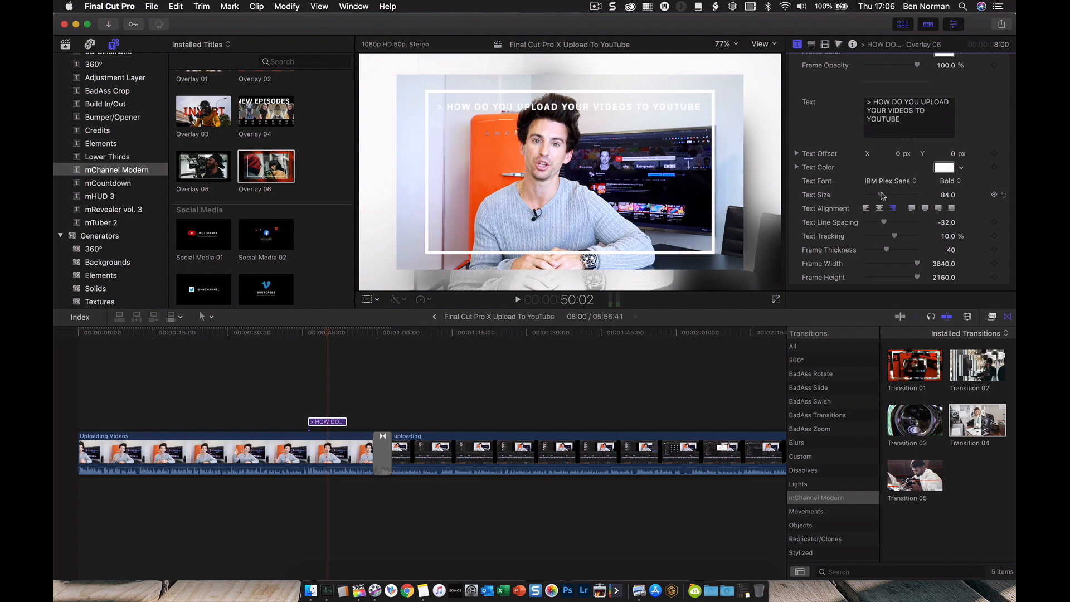
{"action": "left_click", "coordinate": [299, 397]}
{"action": "key", "text": "space"}
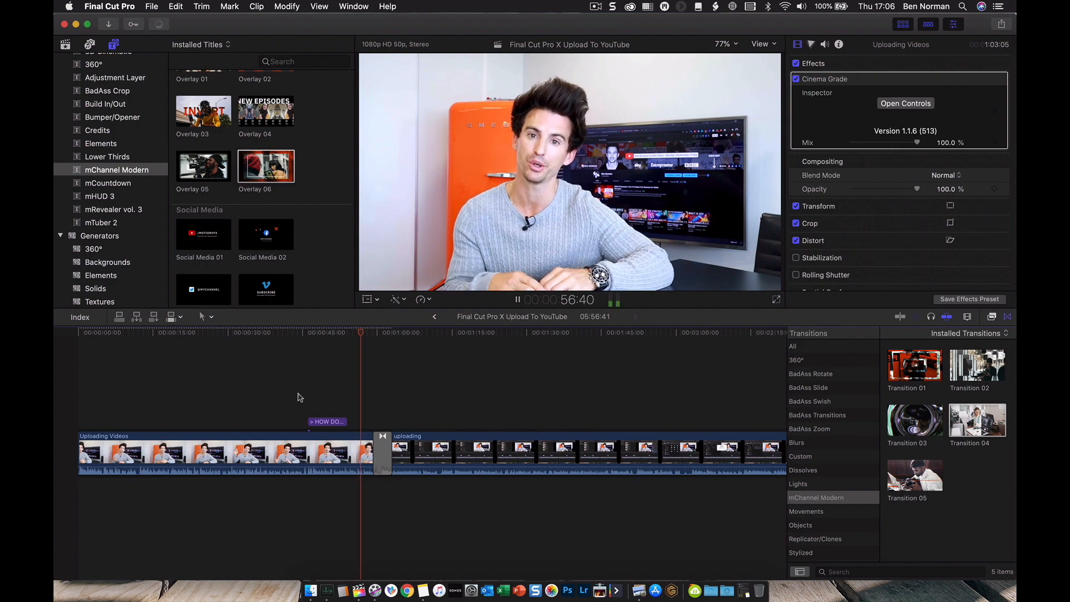
{"action": "key", "text": "space"}
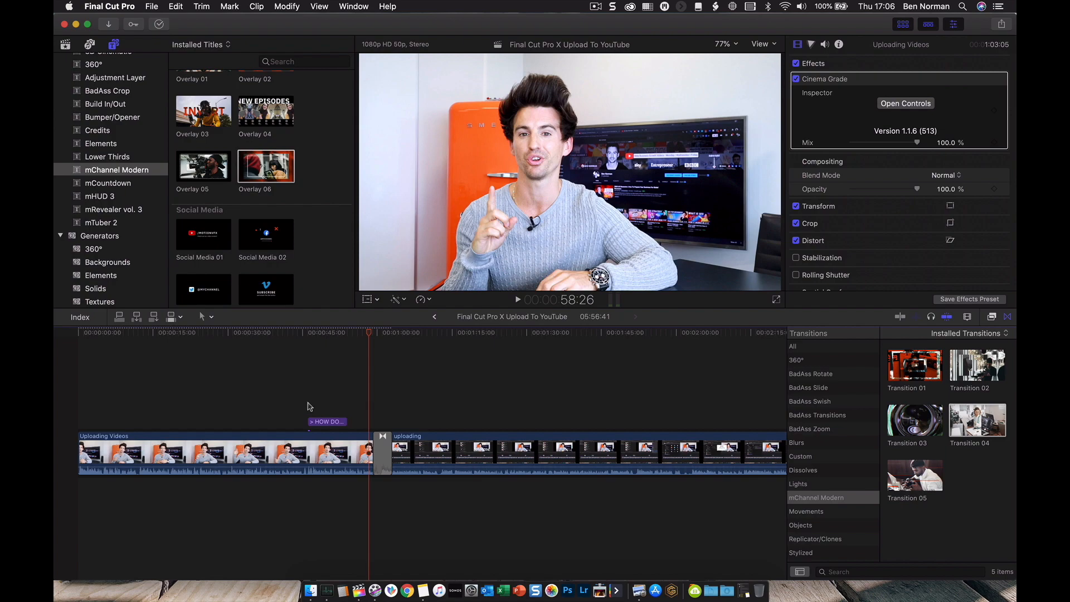
Step: Browse the mChannel Modern titles from the overlays up to the intros and preview Intro 05
{"action": "left_click", "coordinate": [78, 394]}
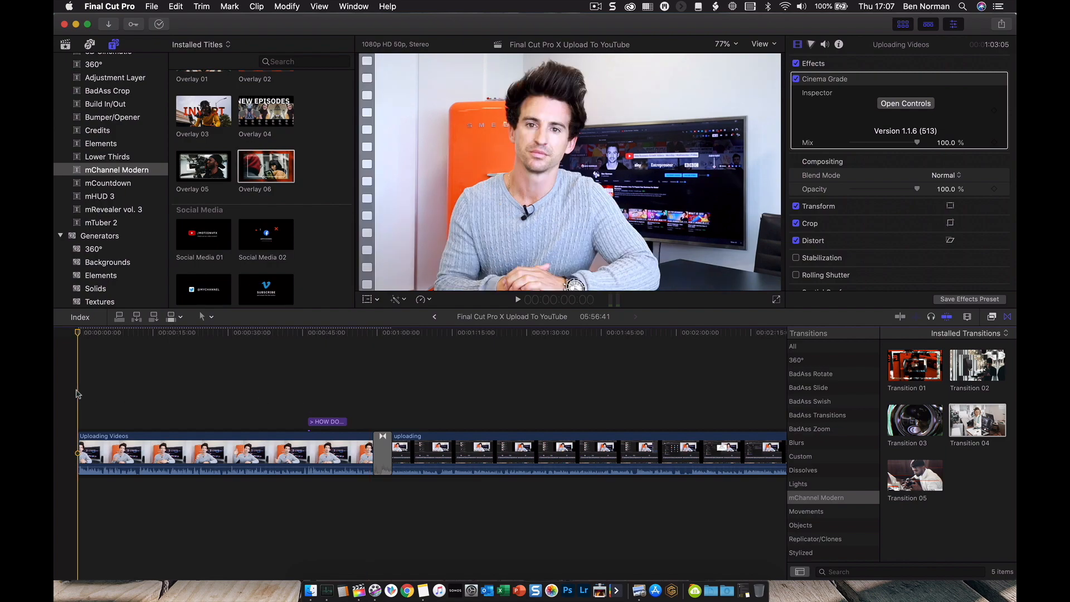
{"action": "scroll", "coordinate": [241, 158], "scroll_direction": "up", "scroll_amount": 5}
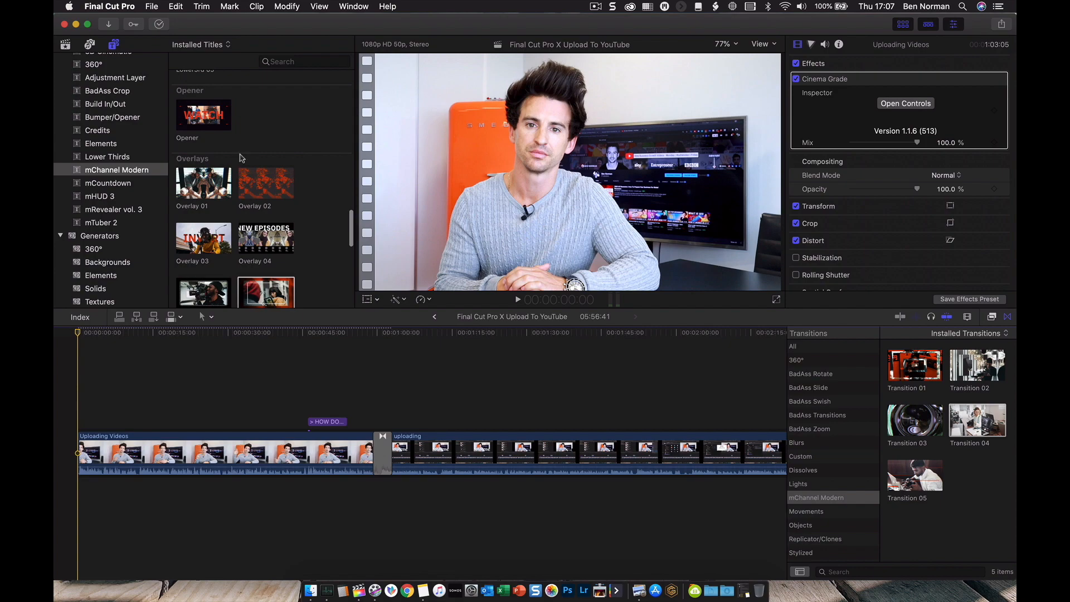
{"action": "scroll", "coordinate": [241, 157], "scroll_direction": "up", "scroll_amount": 12}
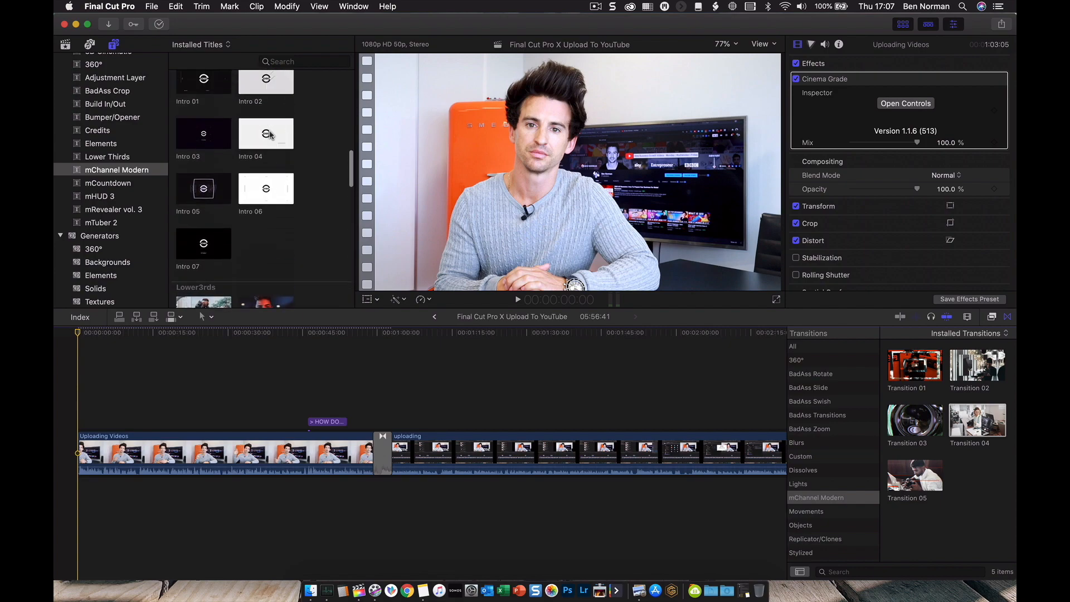
{"action": "scroll", "coordinate": [270, 135], "scroll_direction": "up", "scroll_amount": 3}
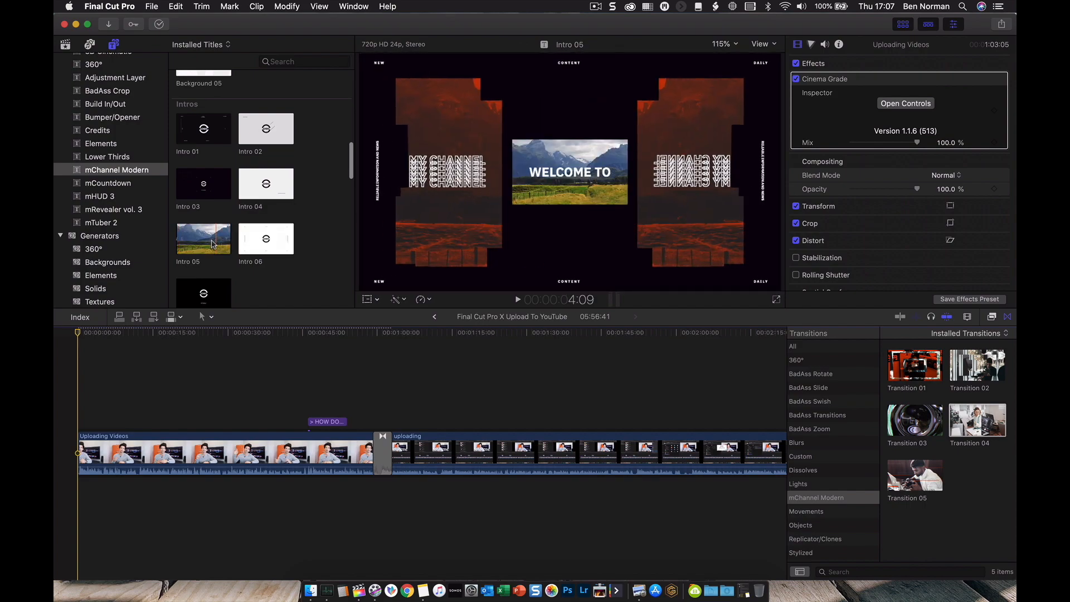
{"action": "left_click", "coordinate": [213, 244]}
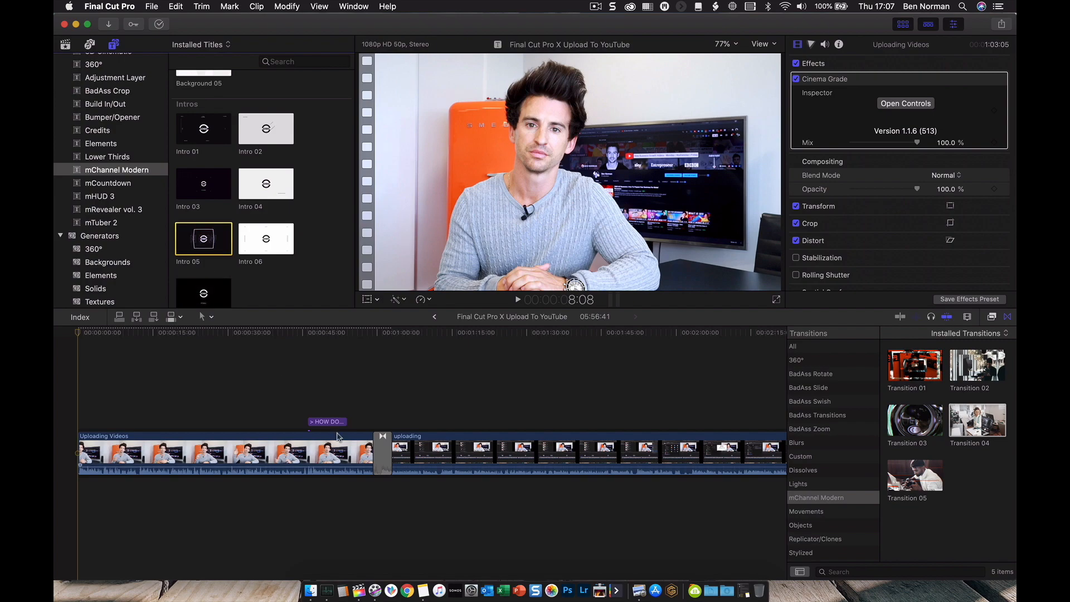
Step: Examine the upload-question overlay's published parameters, toggling its frame off and back on
{"action": "left_click", "coordinate": [324, 422]}
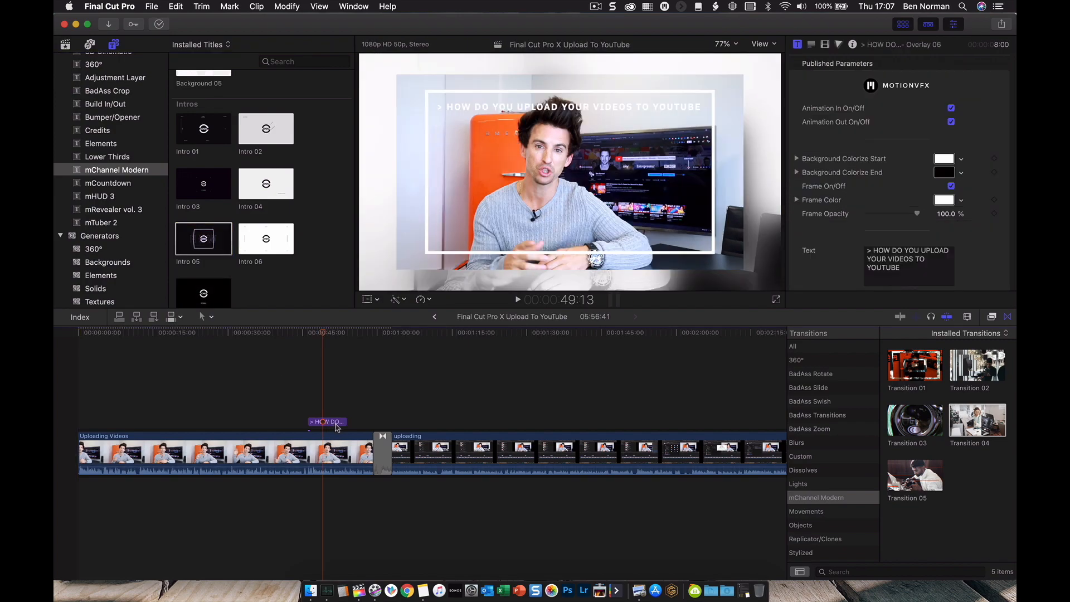
{"action": "scroll", "coordinate": [976, 187], "scroll_direction": "down", "scroll_amount": 3}
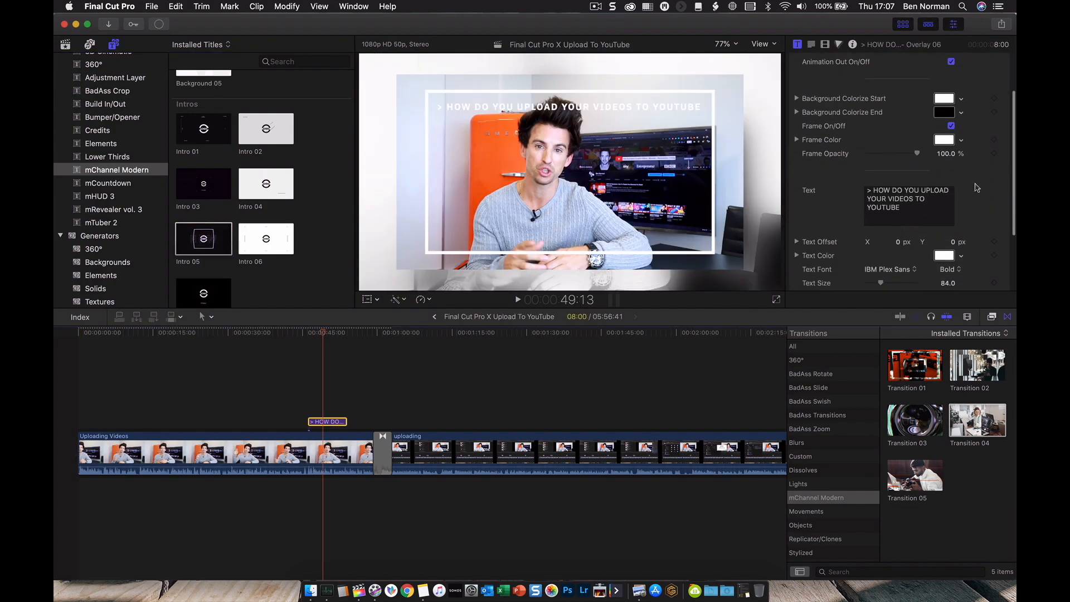
{"action": "scroll", "coordinate": [928, 183], "scroll_direction": "down", "scroll_amount": 3}
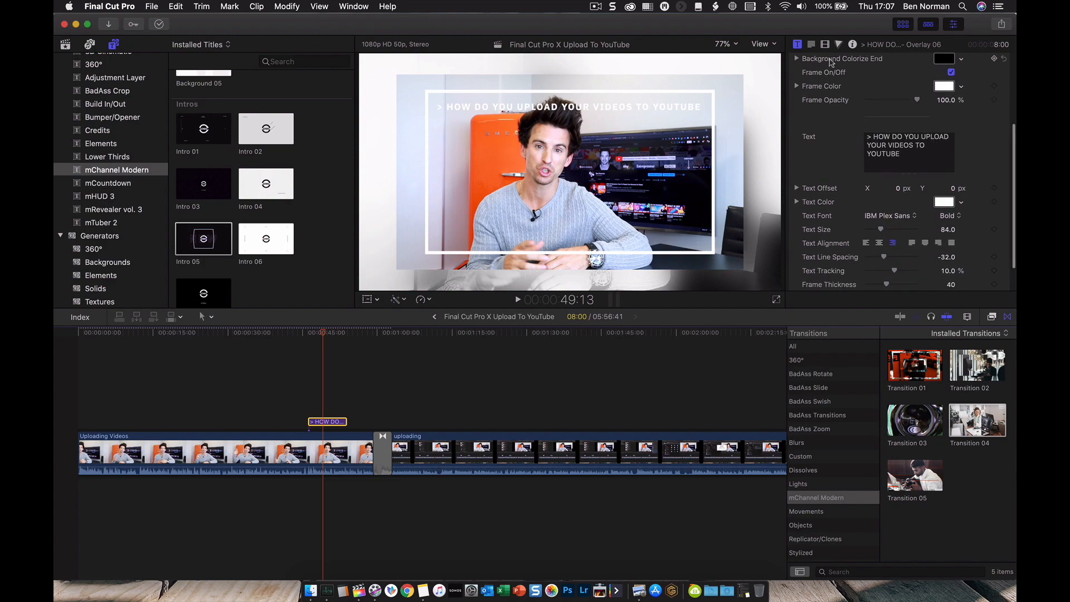
{"action": "scroll", "coordinate": [815, 84], "scroll_direction": "up", "scroll_amount": 2}
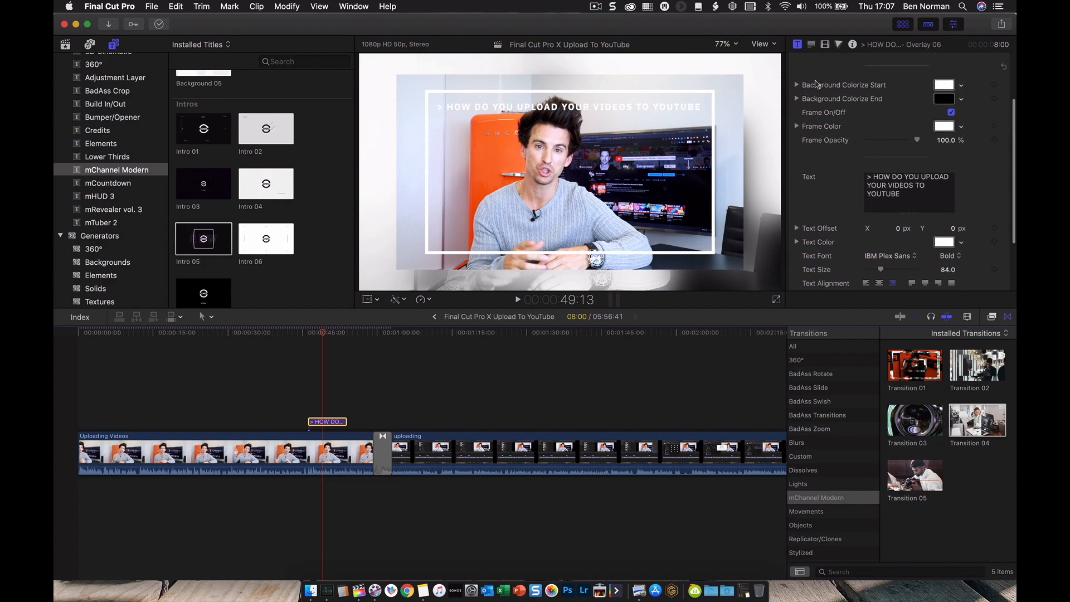
{"action": "left_click", "coordinate": [950, 113]}
{"action": "left_click", "coordinate": [951, 114]}
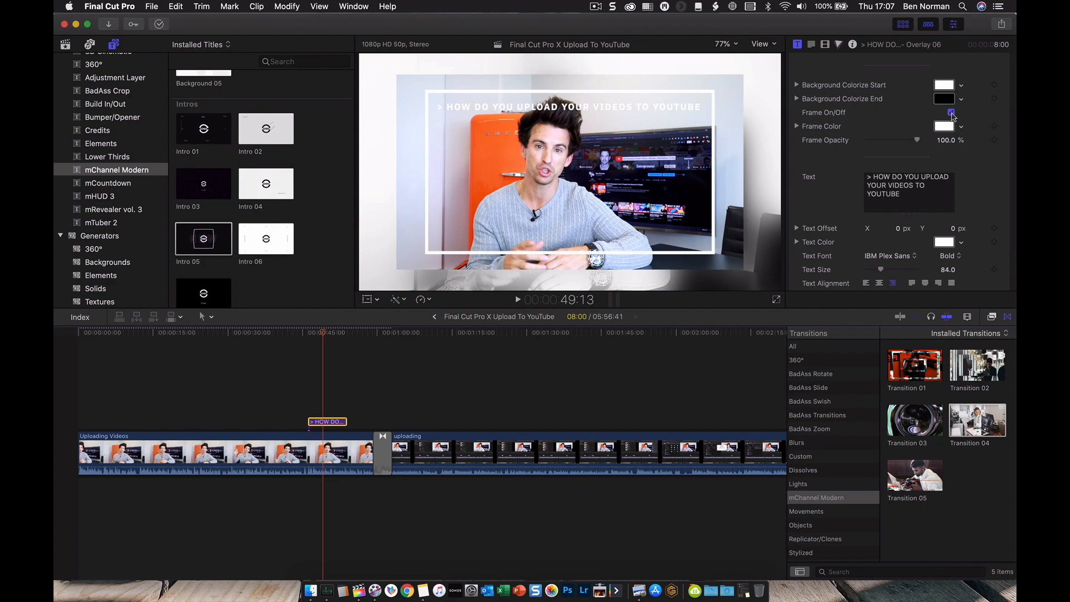
{"action": "scroll", "coordinate": [982, 180], "scroll_direction": "down", "scroll_amount": 5}
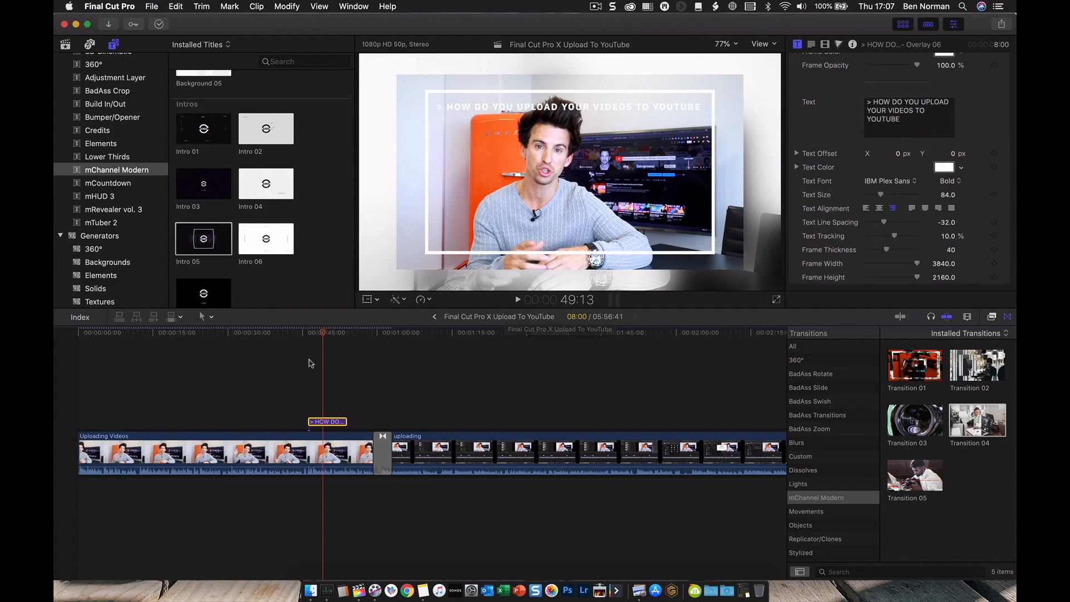
Step: Open the Script For YouTube Video project from the library and copy the intro compound clip at its start
{"action": "scroll", "coordinate": [268, 165], "scroll_direction": "up", "scroll_amount": 10}
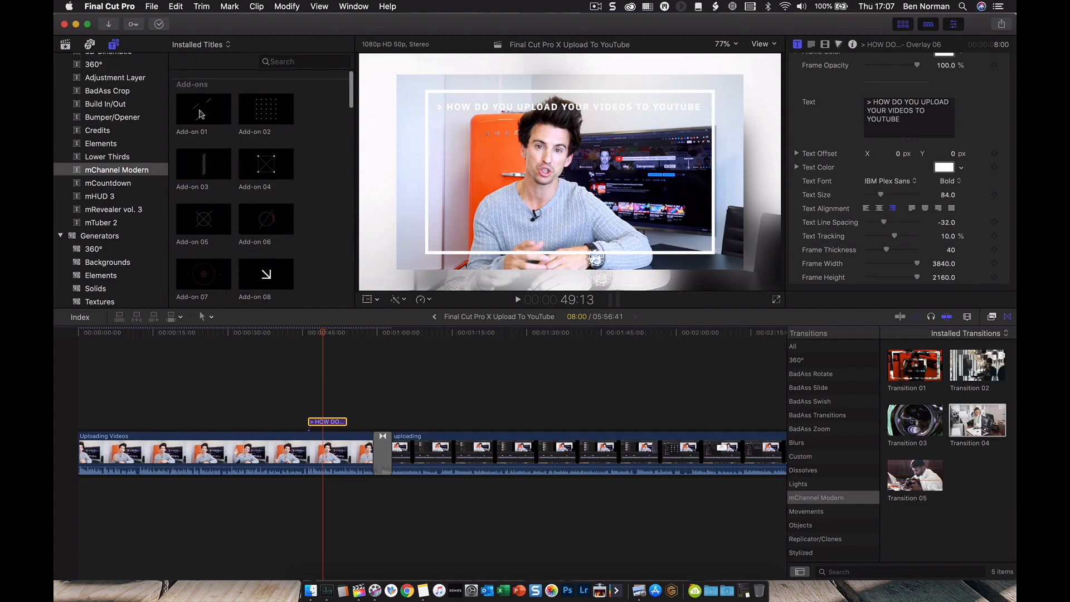
{"action": "left_click", "coordinate": [64, 44]}
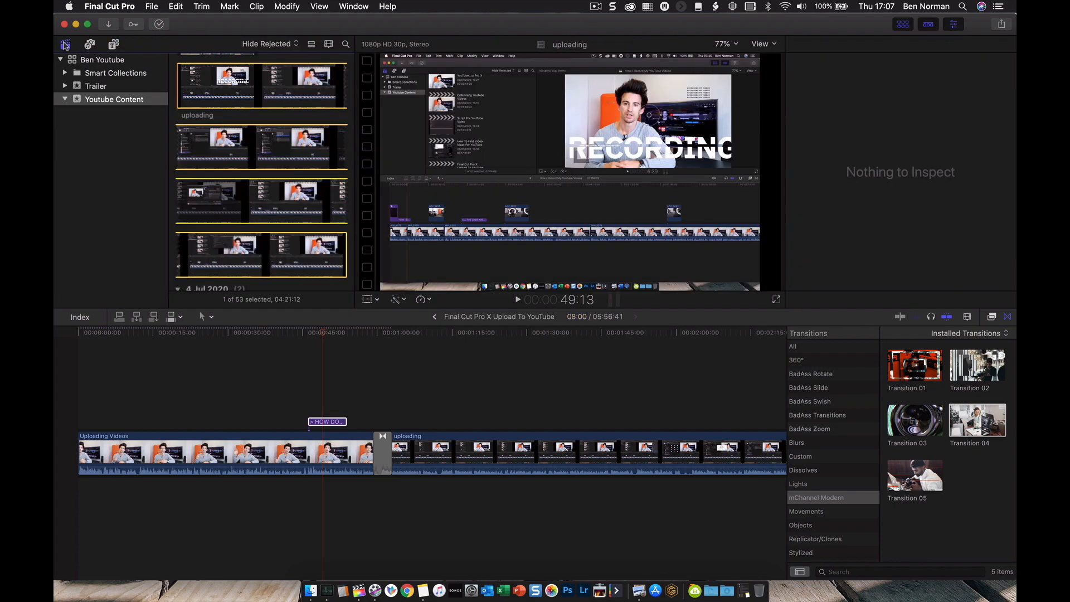
{"action": "scroll", "coordinate": [262, 167], "scroll_direction": "up", "scroll_amount": 5}
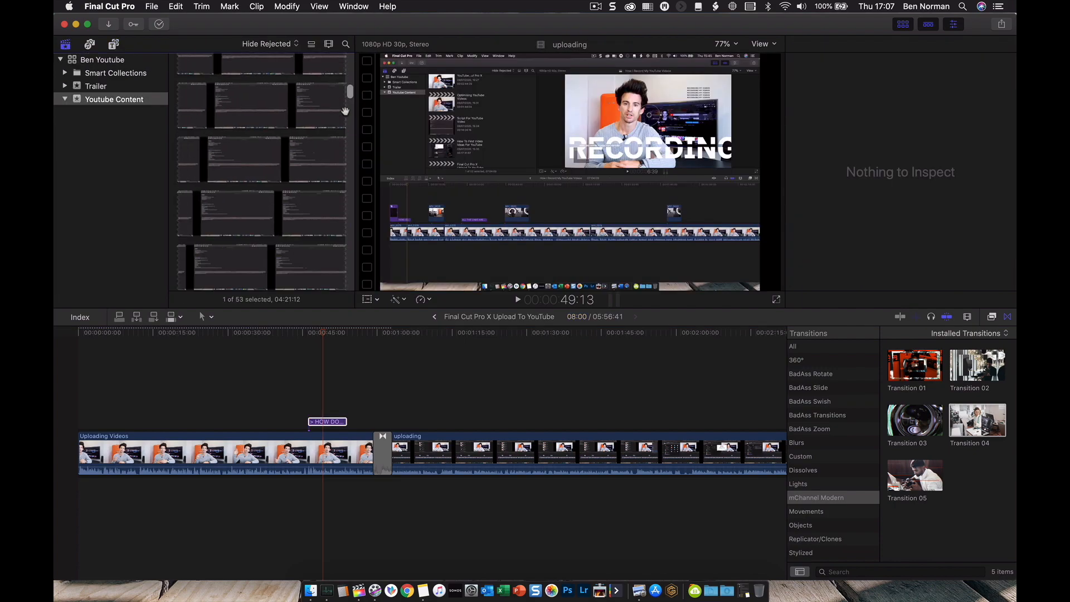
{"action": "scroll", "coordinate": [300, 191], "scroll_direction": "down", "scroll_amount": 5}
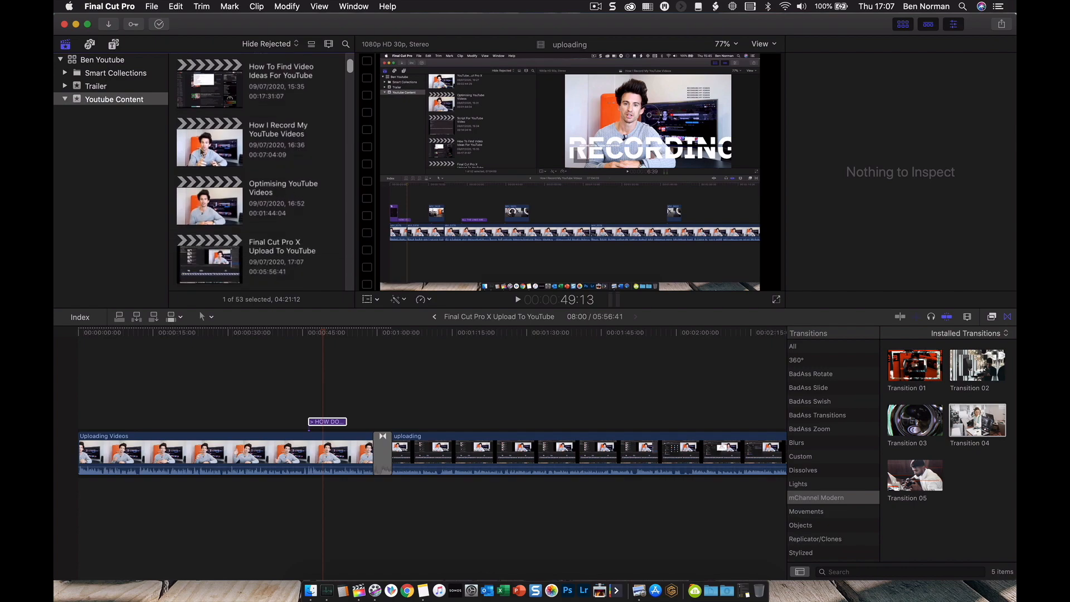
{"action": "scroll", "coordinate": [201, 151], "scroll_direction": "up", "scroll_amount": 3}
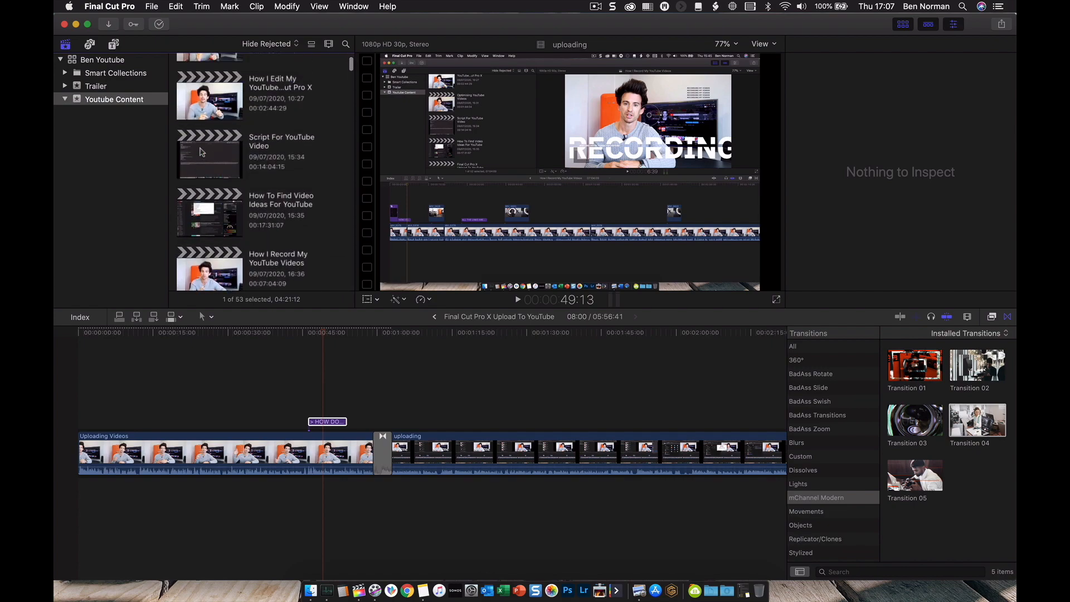
{"action": "left_click", "coordinate": [187, 167]}
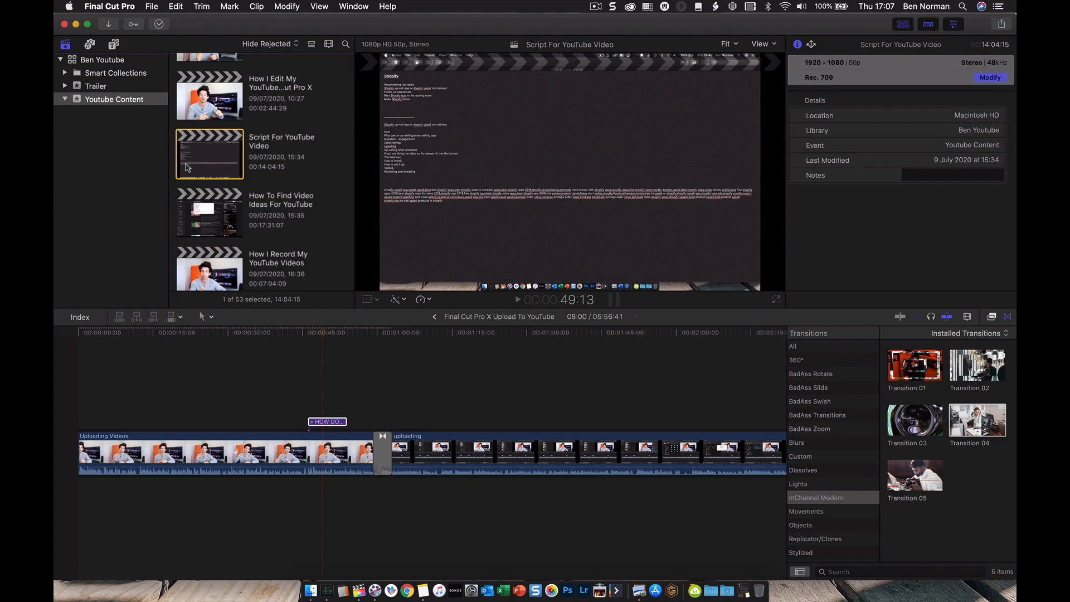
{"action": "double_click", "coordinate": [188, 167]}
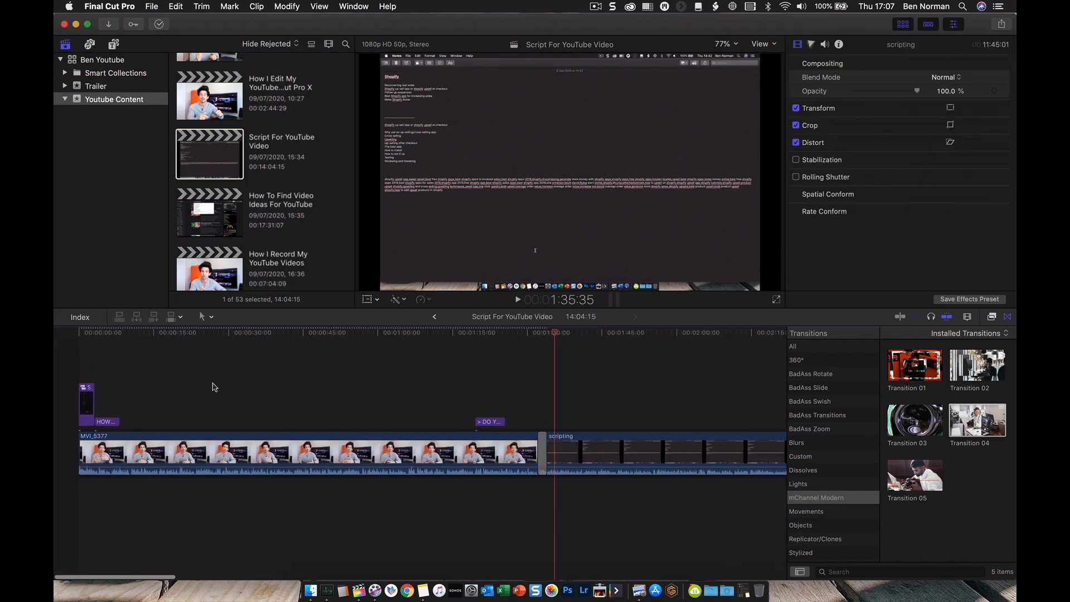
{"action": "key", "text": "Home"}
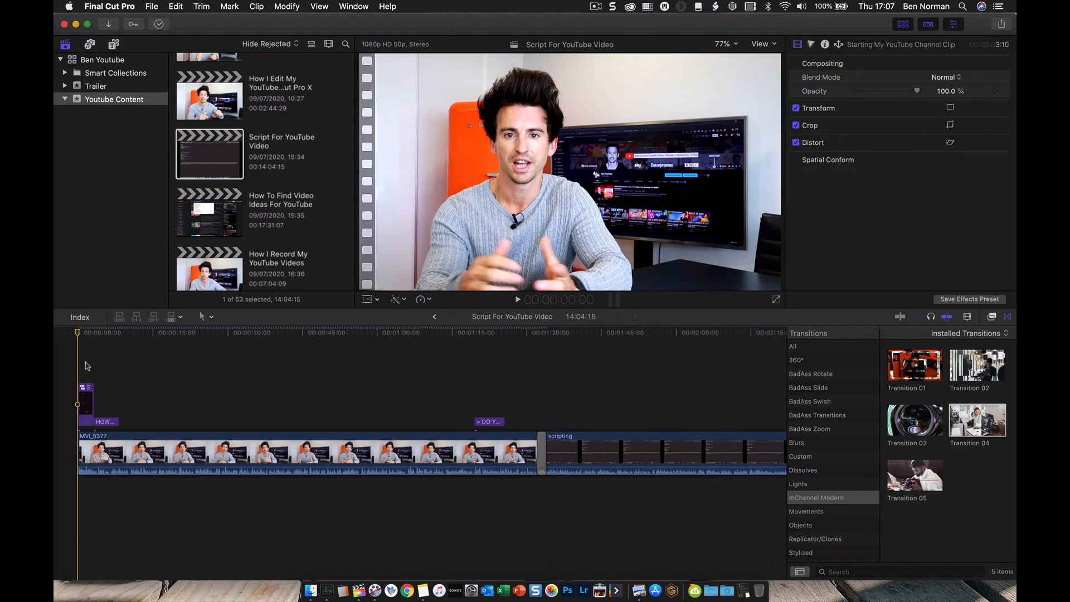
{"action": "left_click", "coordinate": [89, 391]}
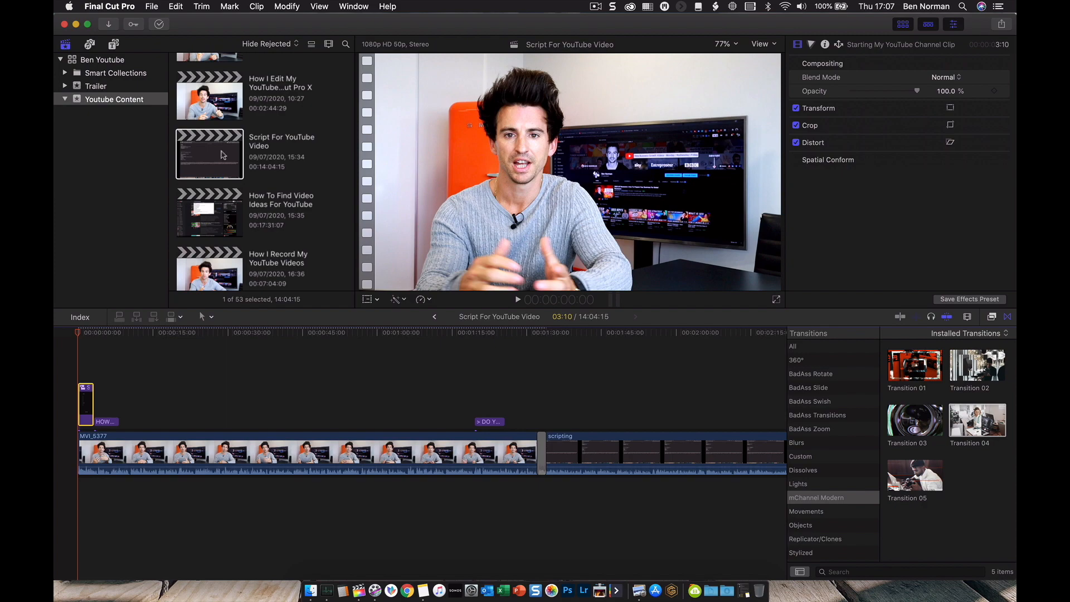
Step: Reopen the Final Cut Pro X Upload To YouTube project and paste the copied intro clip at the start of the timeline
{"action": "scroll", "coordinate": [223, 195], "scroll_direction": "down", "scroll_amount": 5}
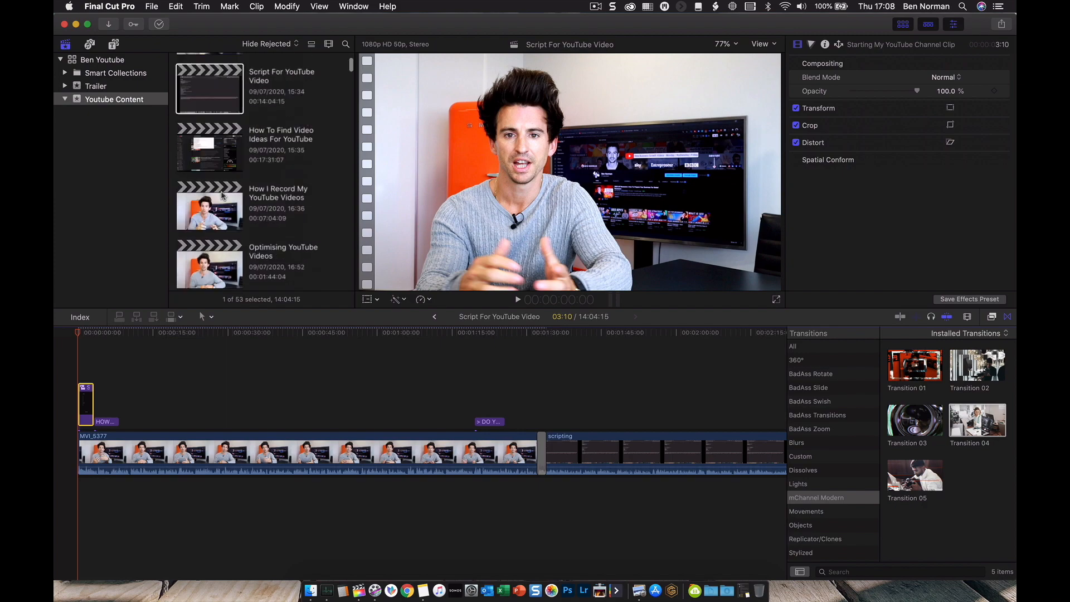
{"action": "scroll", "coordinate": [223, 195], "scroll_direction": "up", "scroll_amount": 5}
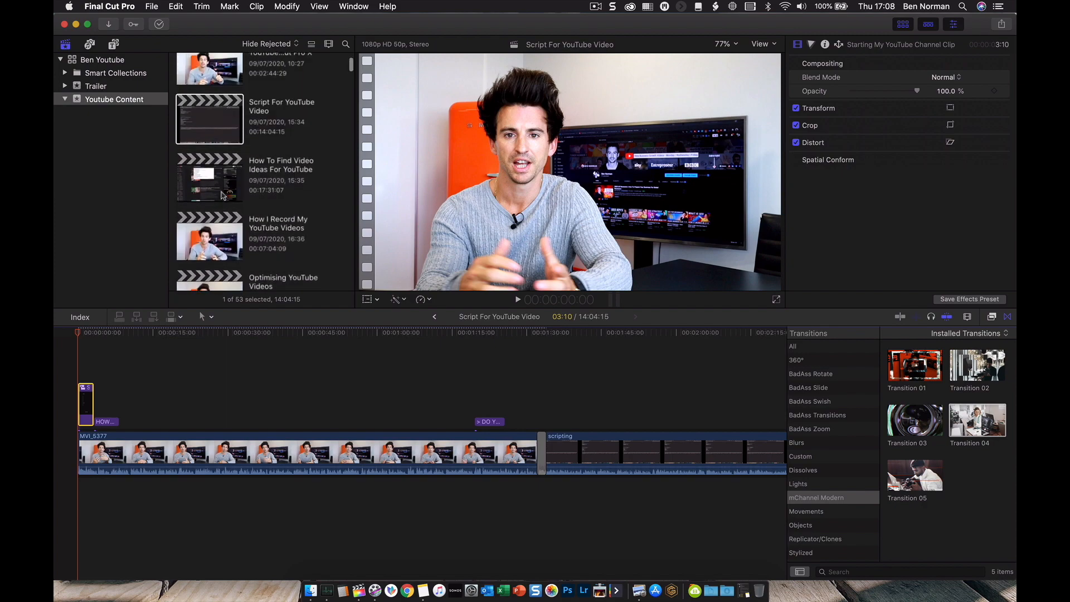
{"action": "scroll", "coordinate": [222, 195], "scroll_direction": "up", "scroll_amount": 5}
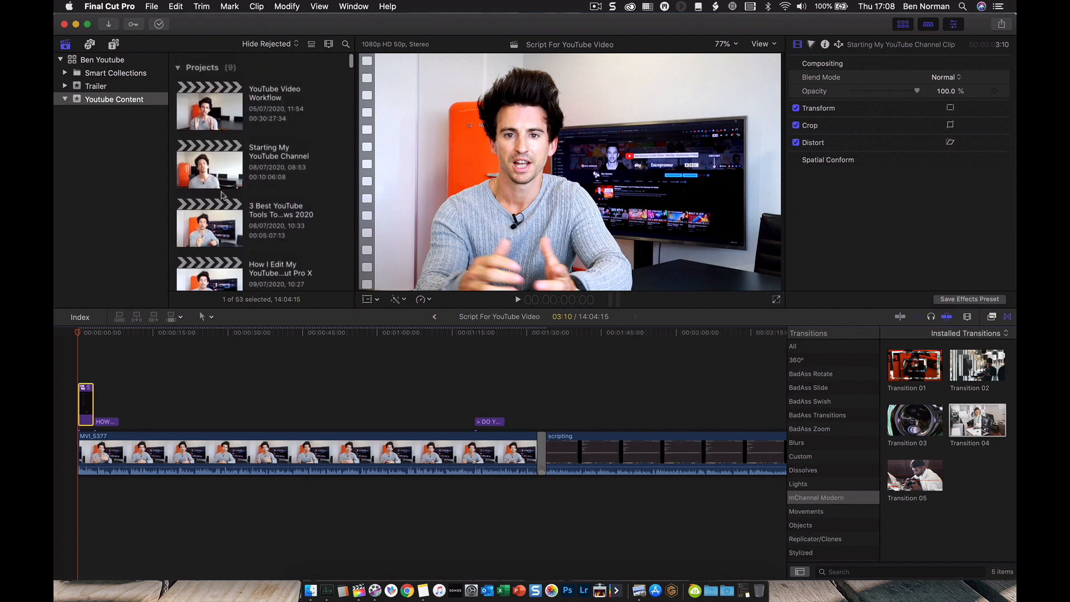
{"action": "scroll", "coordinate": [219, 113], "scroll_direction": "down", "scroll_amount": 10}
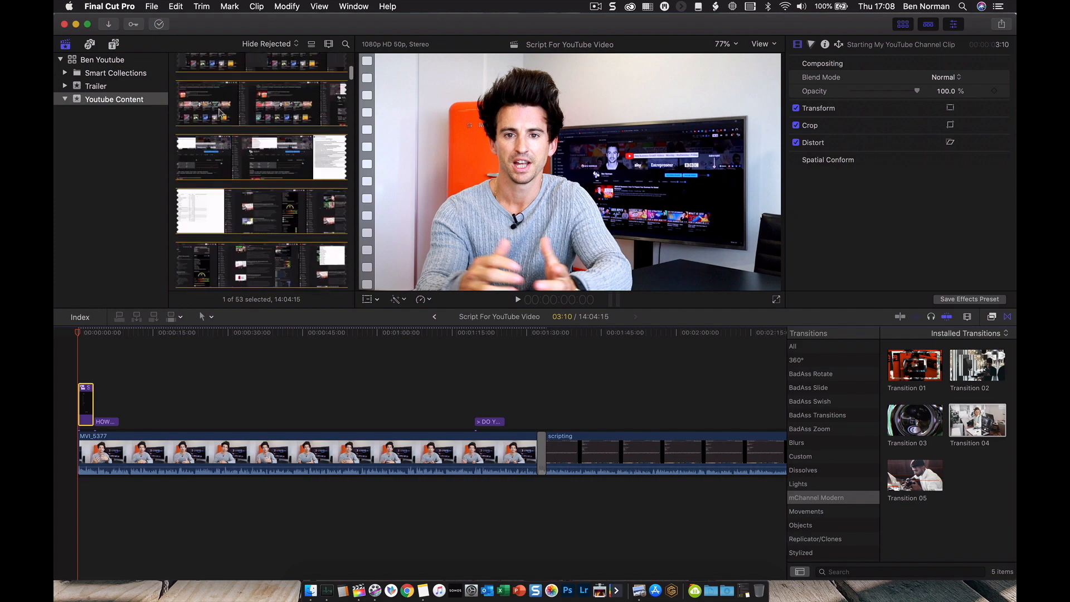
{"action": "double_click", "coordinate": [212, 177]}
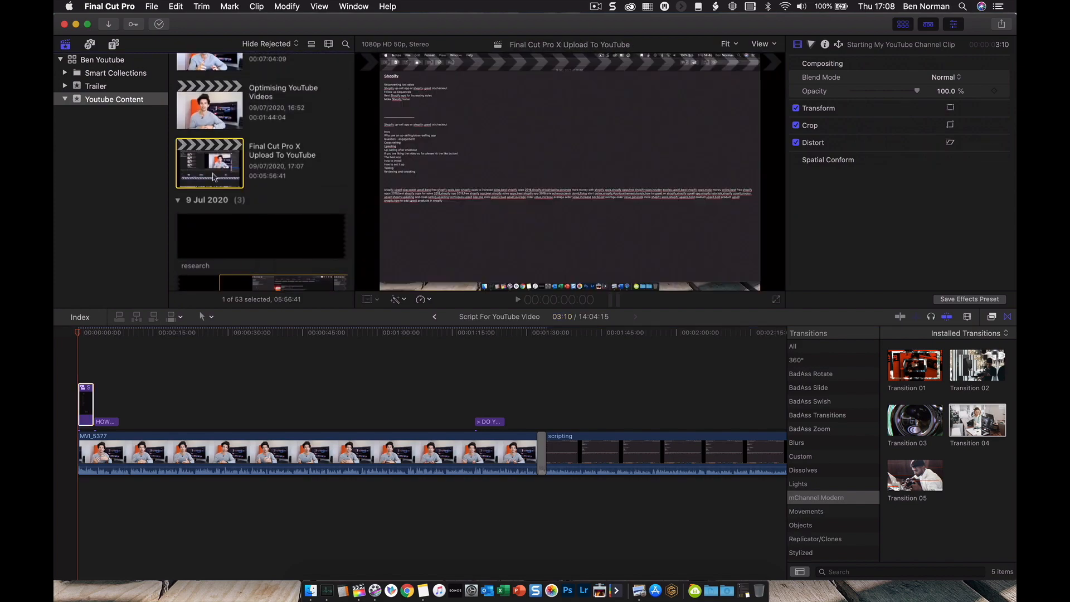
{"action": "left_click", "coordinate": [78, 381]}
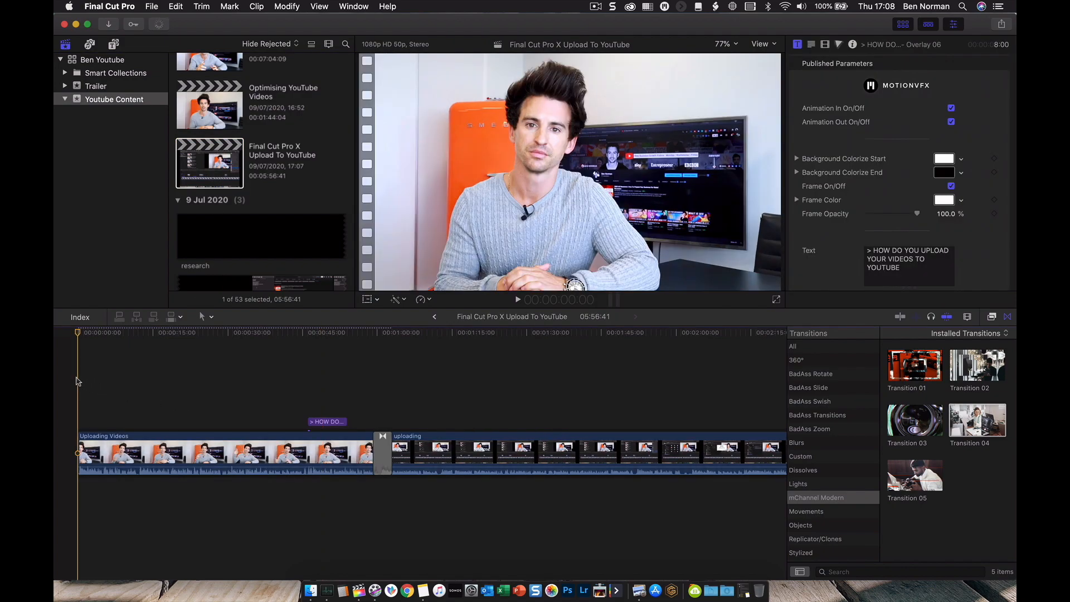
{"action": "key", "text": "space"}
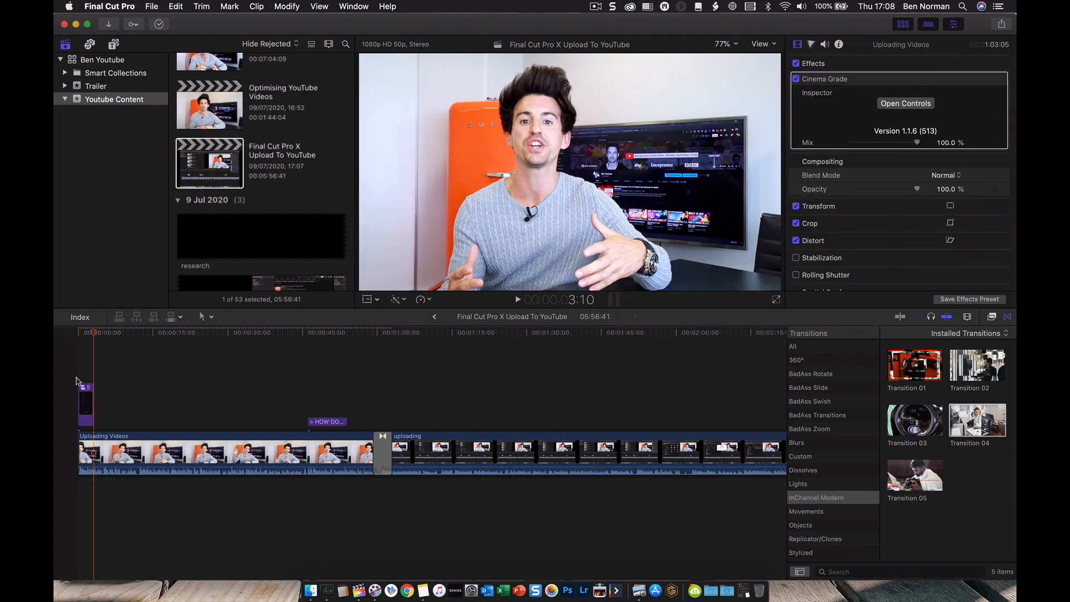
Step: Play the pasted intro from the start of the timeline until just past its end
{"action": "left_click", "coordinate": [76, 380]}
{"action": "key", "text": "space"}
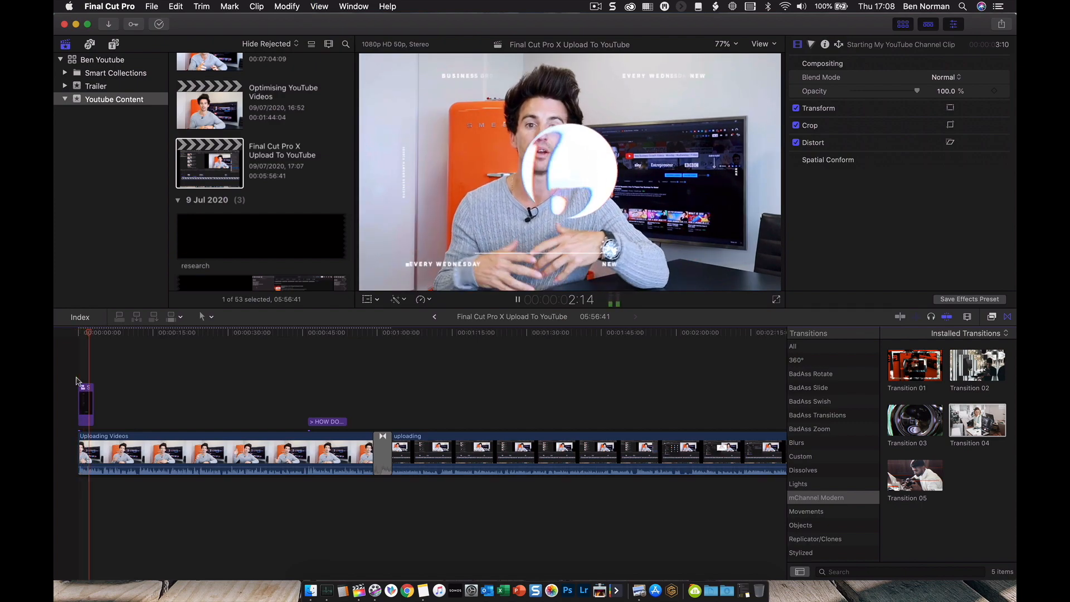
{"action": "key", "text": "space"}
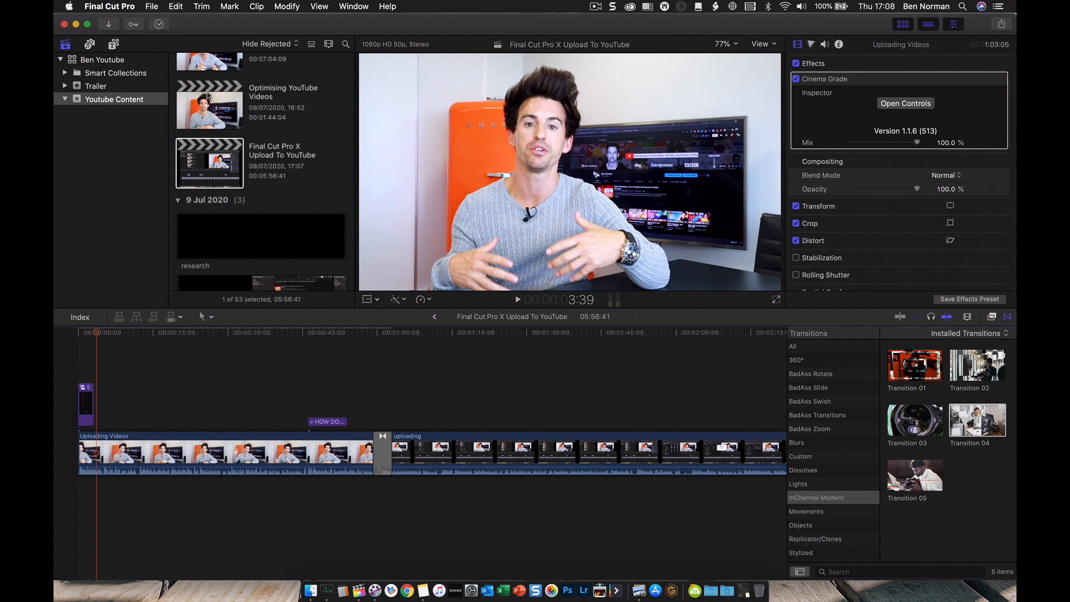
Step: Open the How To Find Video Ideas For YouTube project and copy the Title 05 clip directly after its intro
{"action": "scroll", "coordinate": [209, 99], "scroll_direction": "up", "scroll_amount": 5}
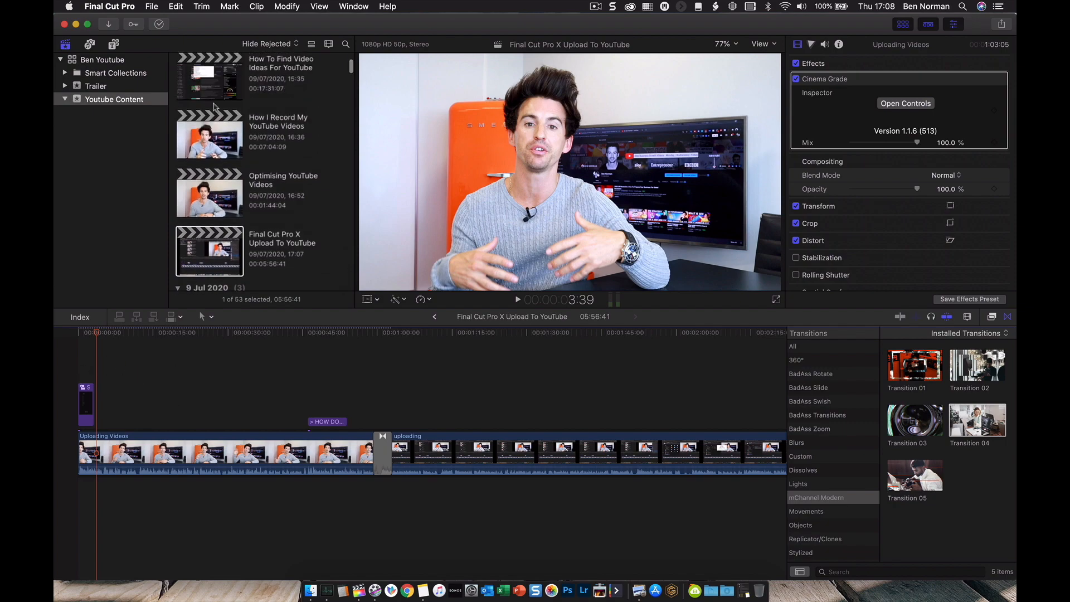
{"action": "double_click", "coordinate": [212, 91]}
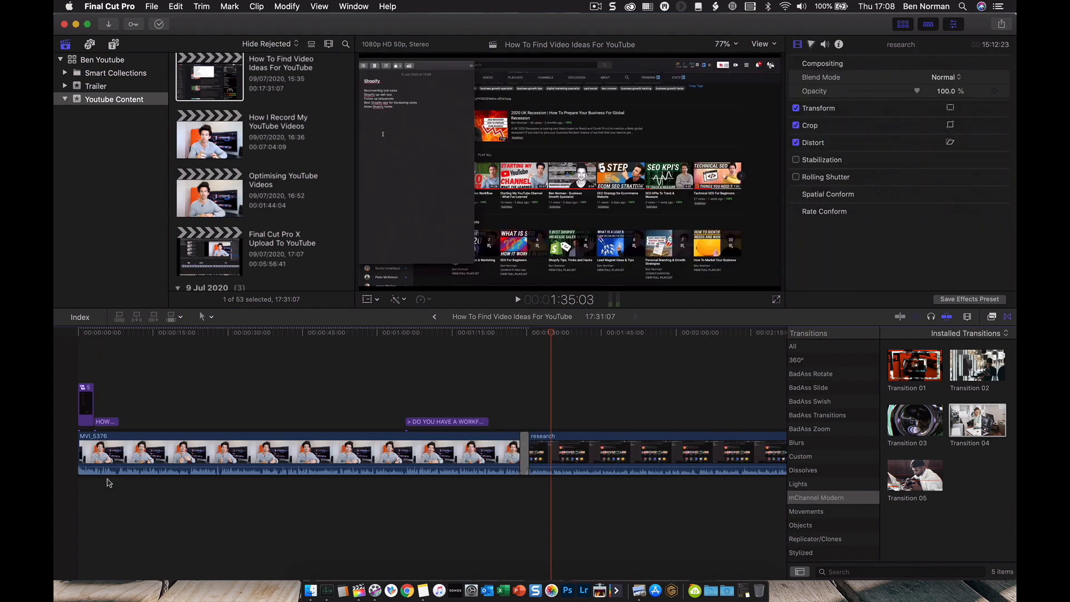
{"action": "left_click", "coordinate": [108, 422]}
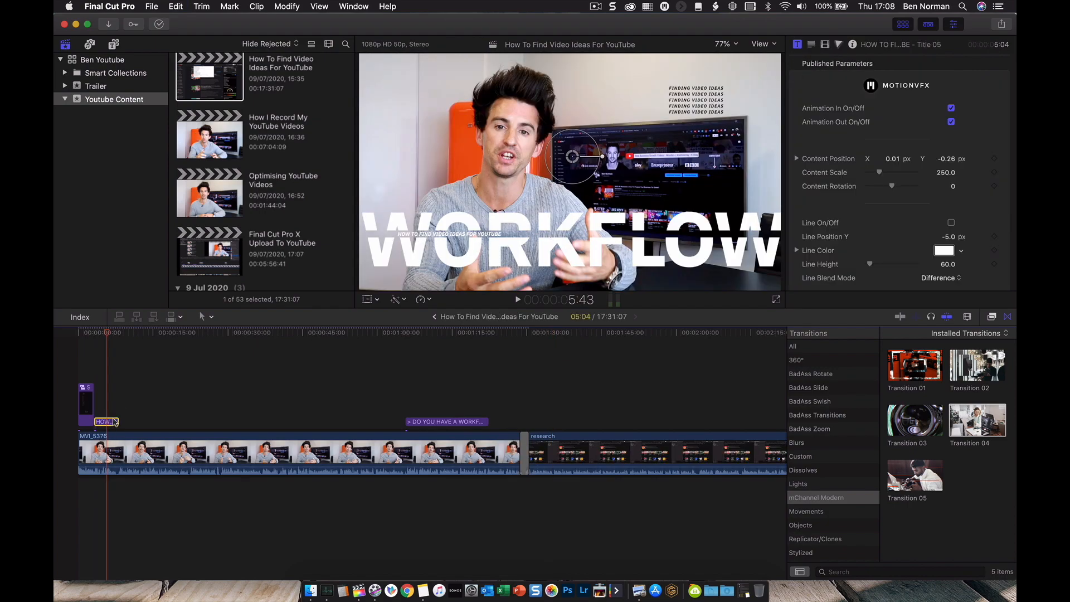
Step: Paste the copied title into the Final Cut Pro X Upload To YouTube project at 3:10, directly after the intro, and select it
{"action": "double_click", "coordinate": [227, 258]}
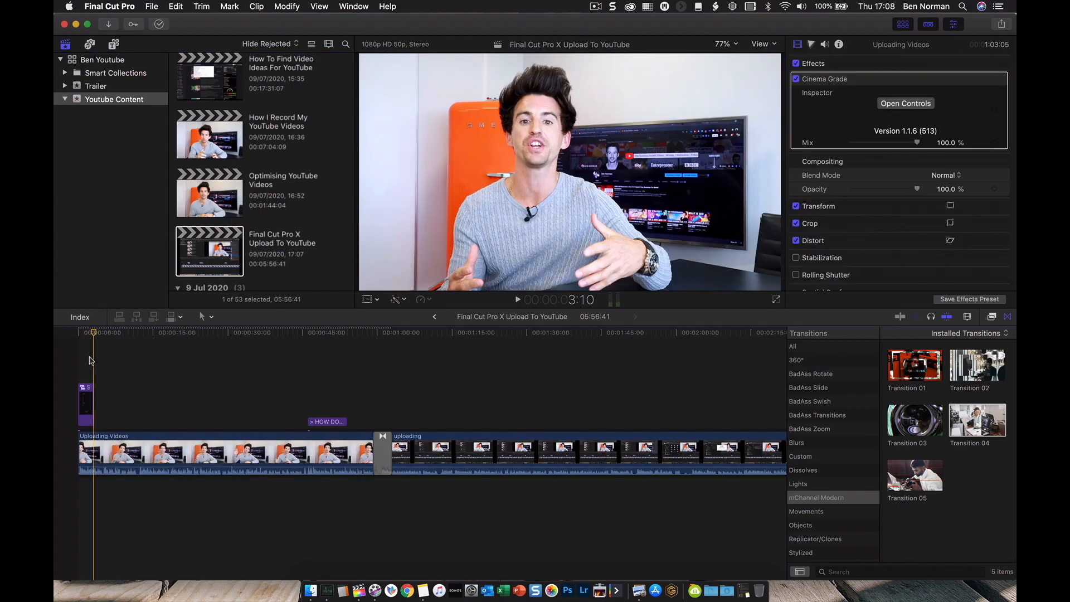
{"action": "key", "text": "super+v"}
{"action": "left_click", "coordinate": [104, 421]}
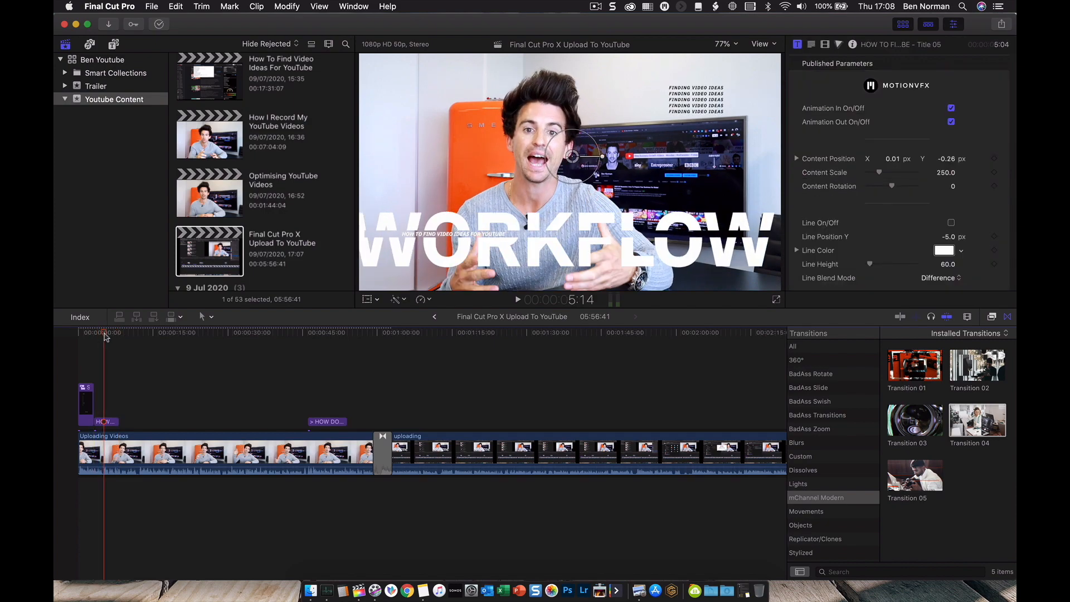
{"action": "left_click", "coordinate": [116, 422]}
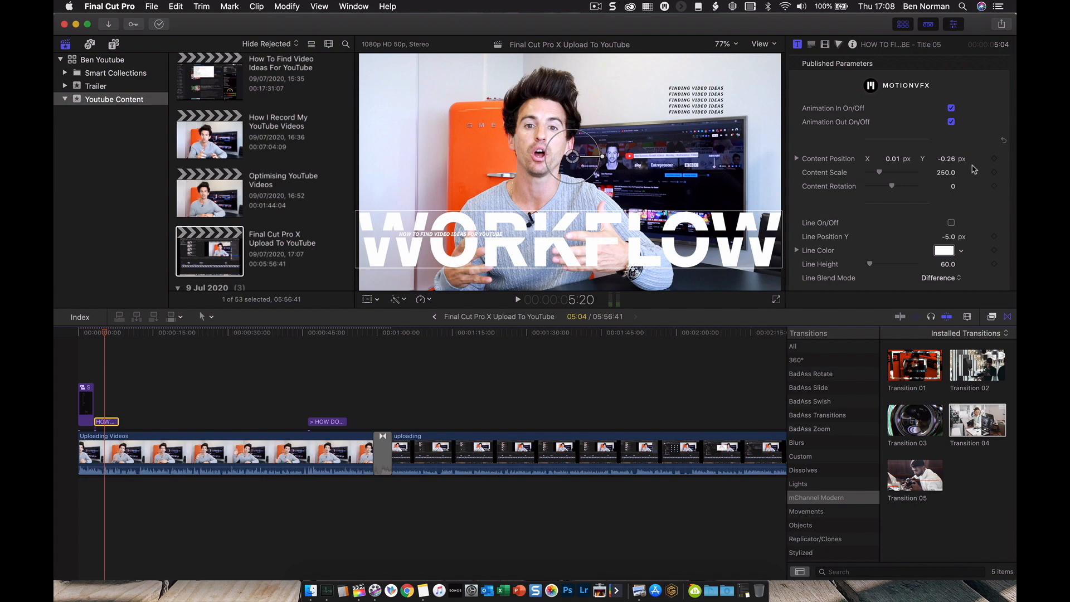
Step: Change the large Text2 wording of the pasted Title 05 clip to UPLOADING
{"action": "scroll", "coordinate": [928, 222], "scroll_direction": "down", "scroll_amount": 5}
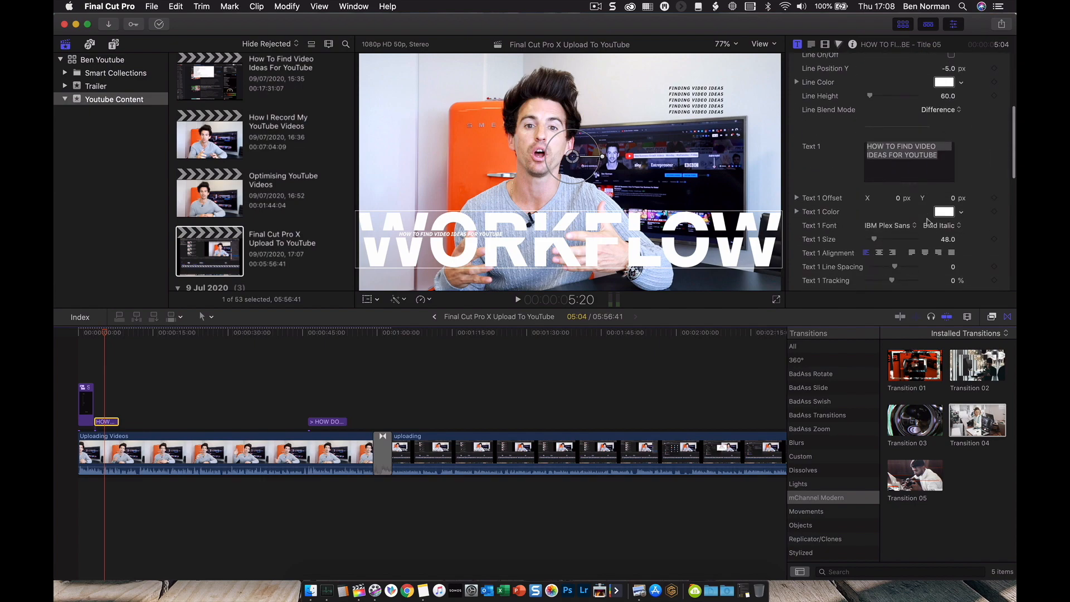
{"action": "left_click", "coordinate": [946, 152]}
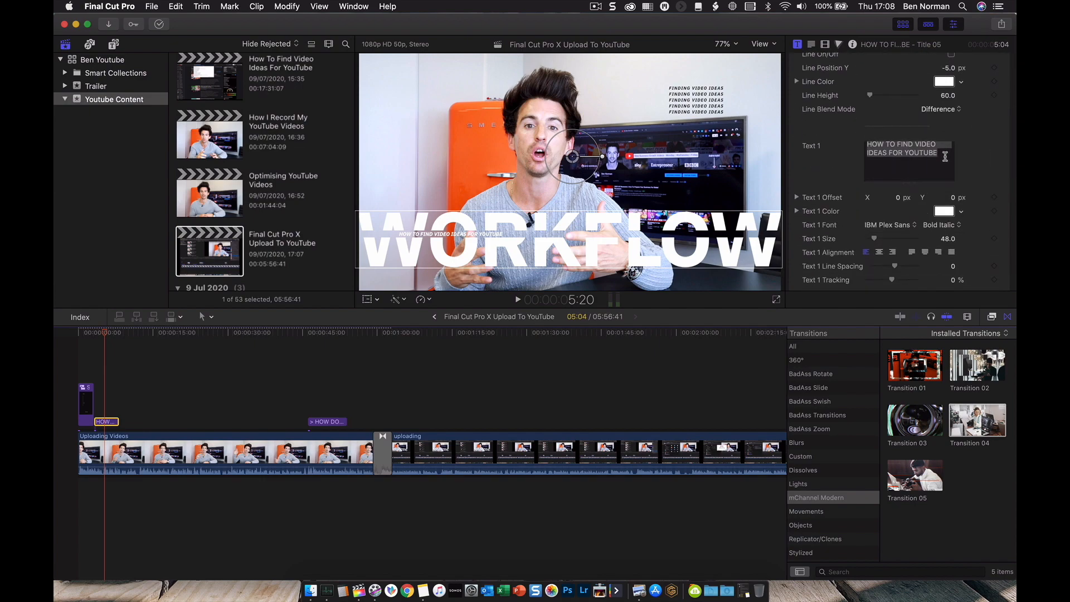
{"action": "left_click", "coordinate": [942, 156]}
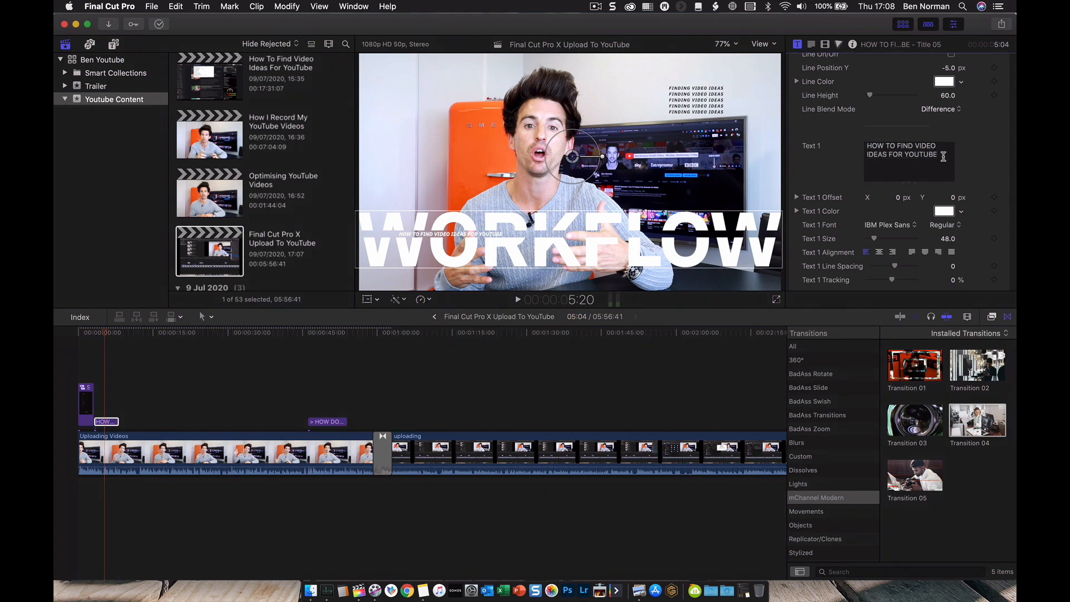
{"action": "scroll", "coordinate": [942, 156], "scroll_direction": "down", "scroll_amount": 2}
{"action": "scroll", "coordinate": [976, 234], "scroll_direction": "down", "scroll_amount": 5}
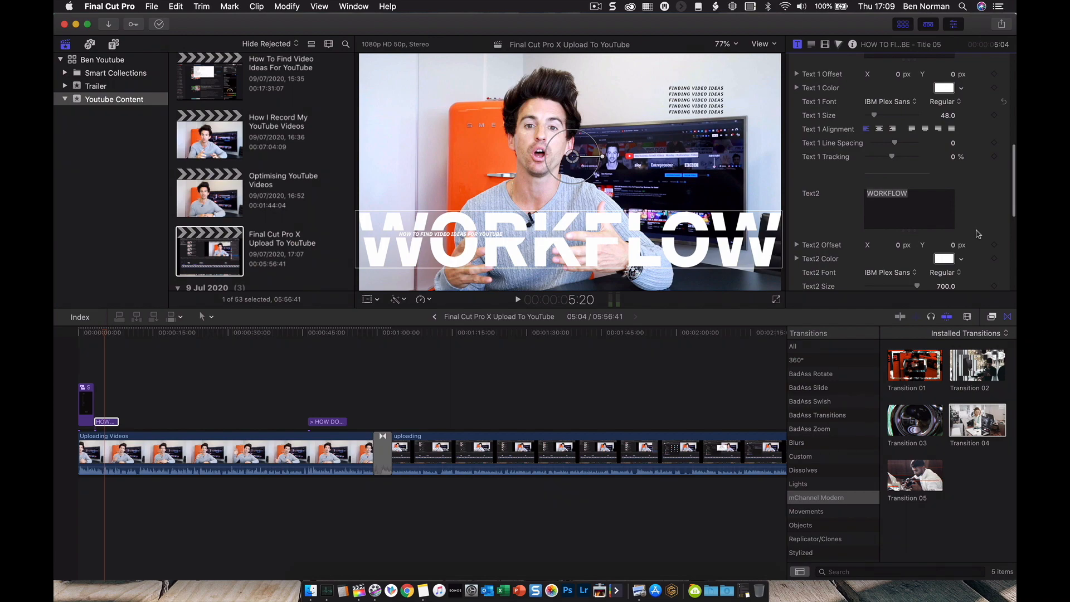
{"action": "double_click", "coordinate": [912, 193]}
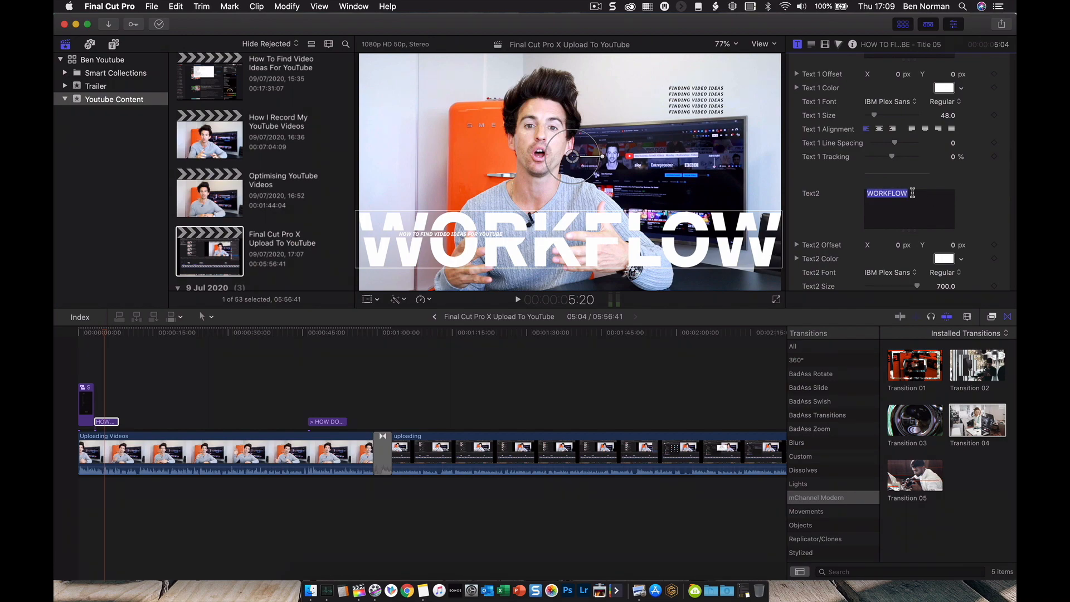
{"action": "type", "text": "UPLOADING"}
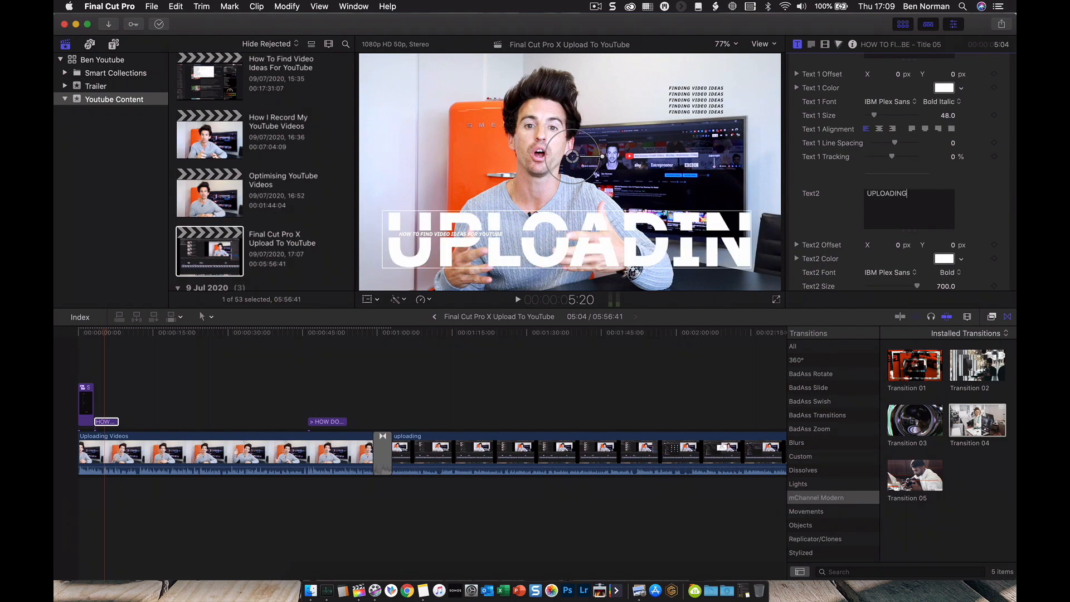
Step: Change the title's small Text 1 line to HOW TO UPLOAD YOUR VIDEOS TO YOUTUBE
{"action": "scroll", "coordinate": [931, 99], "scroll_direction": "up", "scroll_amount": 2}
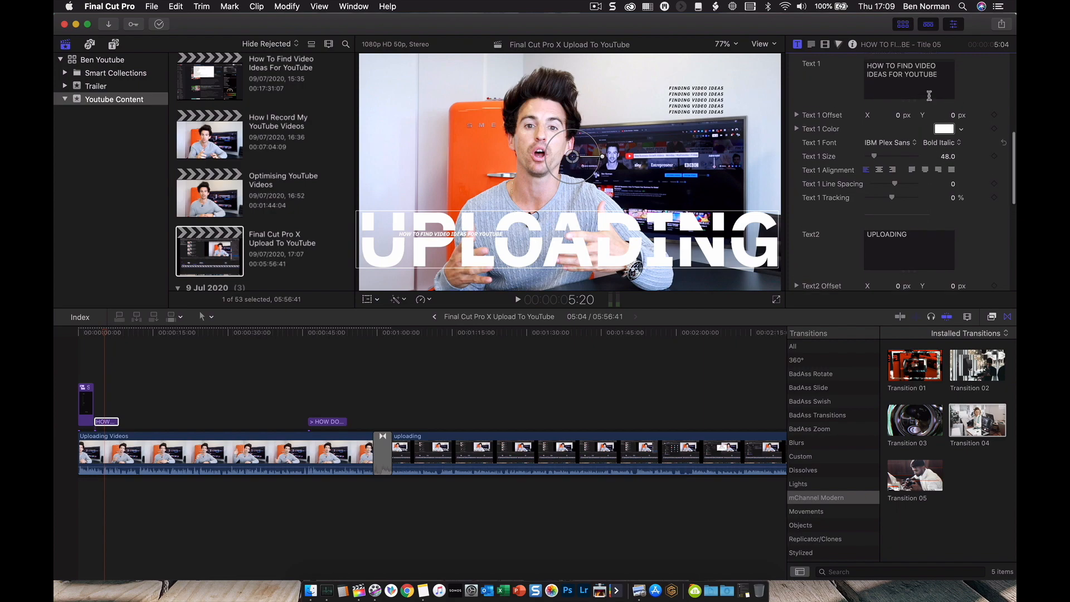
{"action": "left_click_drag", "start_coordinate": [941, 73], "coordinate": [896, 63]}
{"action": "type", "text": "UPL"}
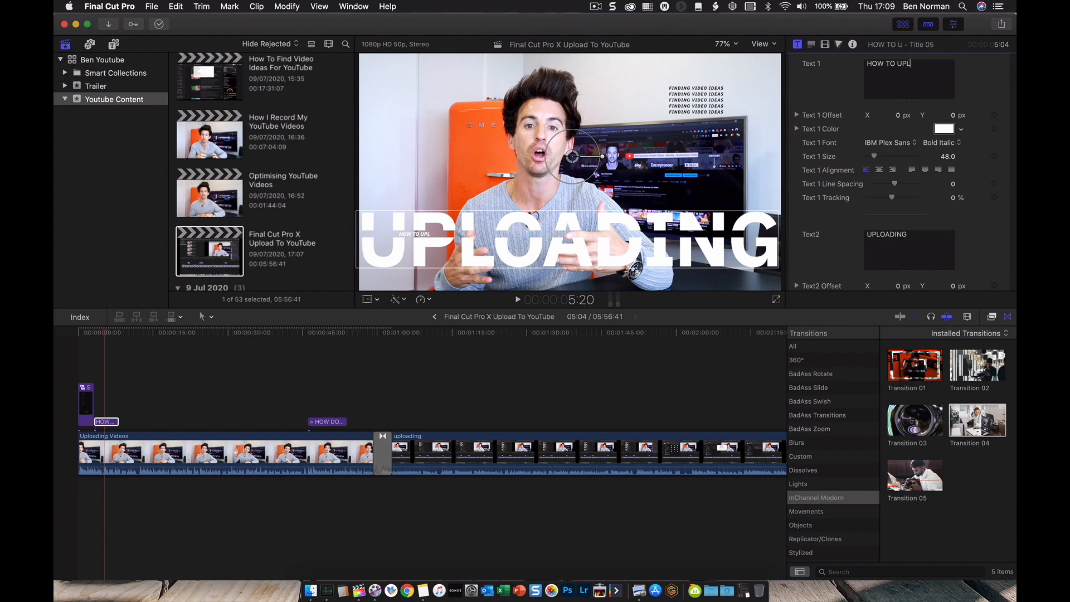
{"action": "type", "text": "OAD YOUR YOUTU"}
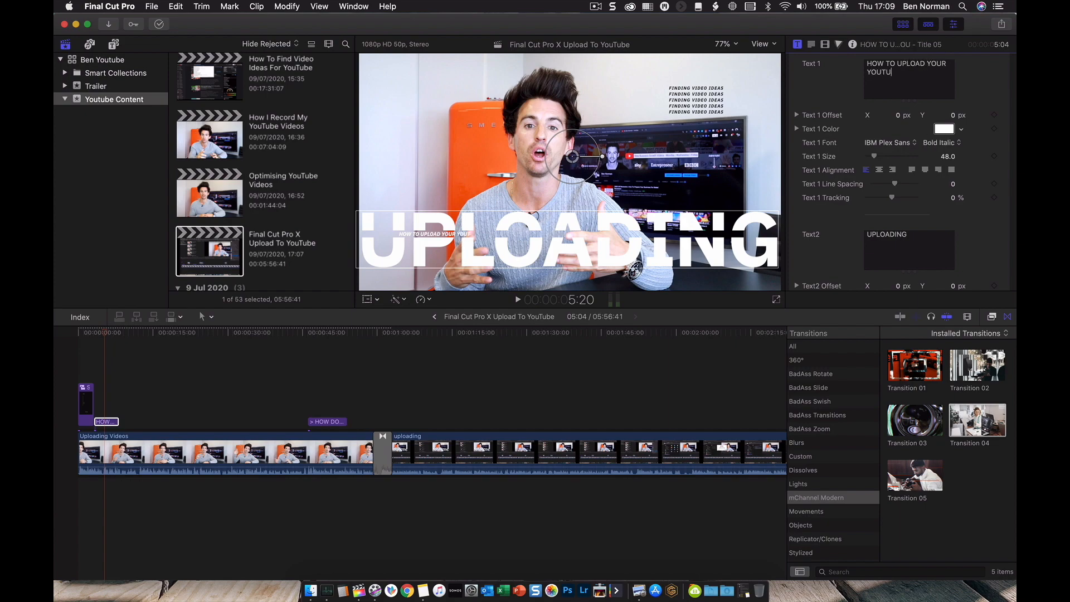
{"action": "type", "text": "BE VIDEOS"}
{"action": "left_click", "coordinate": [903, 72]}
{"action": "key", "text": "BackSpace"}
{"action": "key", "text": "BackSpace"}
{"action": "key", "text": "BackSpace"}
{"action": "key", "text": "BackSpace"}
{"action": "key", "text": "BackSpace"}
{"action": "key", "text": "BackSpace"}
{"action": "key", "text": "BackSpace"}
{"action": "key", "text": "BackSpace"}
{"action": "left_click", "coordinate": [921, 76]}
{"action": "type", "text": "TO YOUTU"}
{"action": "key", "text": "BackSpace"}
{"action": "key", "text": "BackSpace"}
{"action": "type", "text": "TUBEBE"}
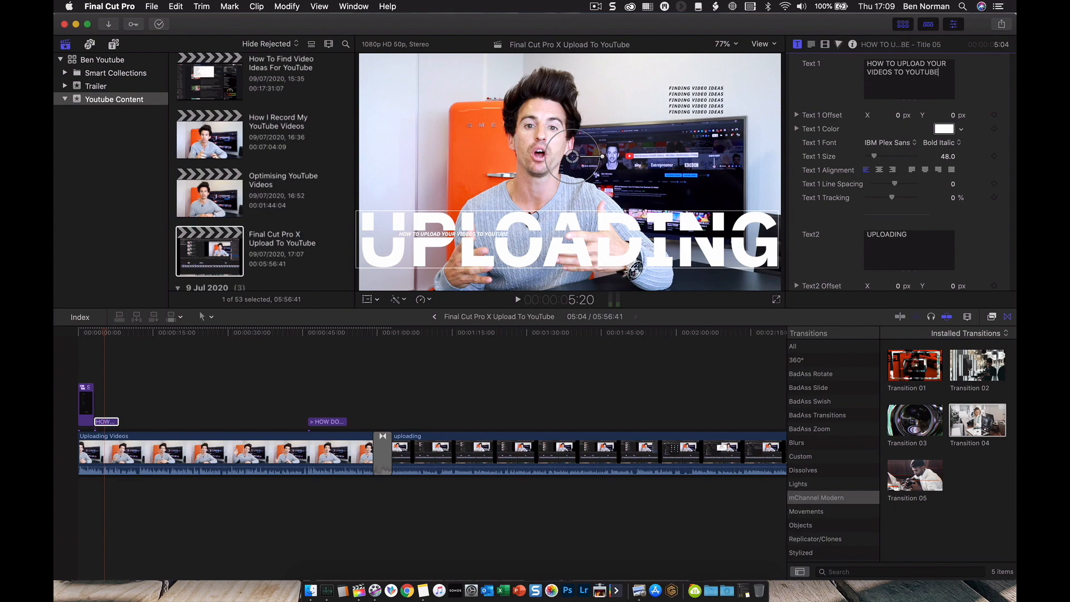
Step: Play the timeline from the start through the intro and into the edited title
{"action": "left_click", "coordinate": [79, 352]}
{"action": "key", "text": "space"}
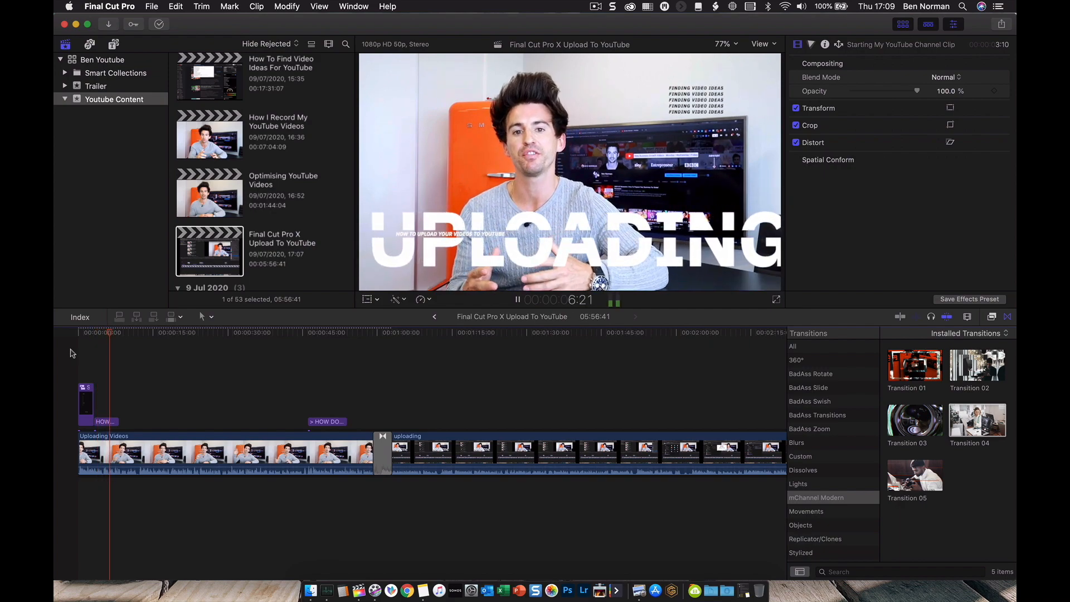
{"action": "key", "text": "space"}
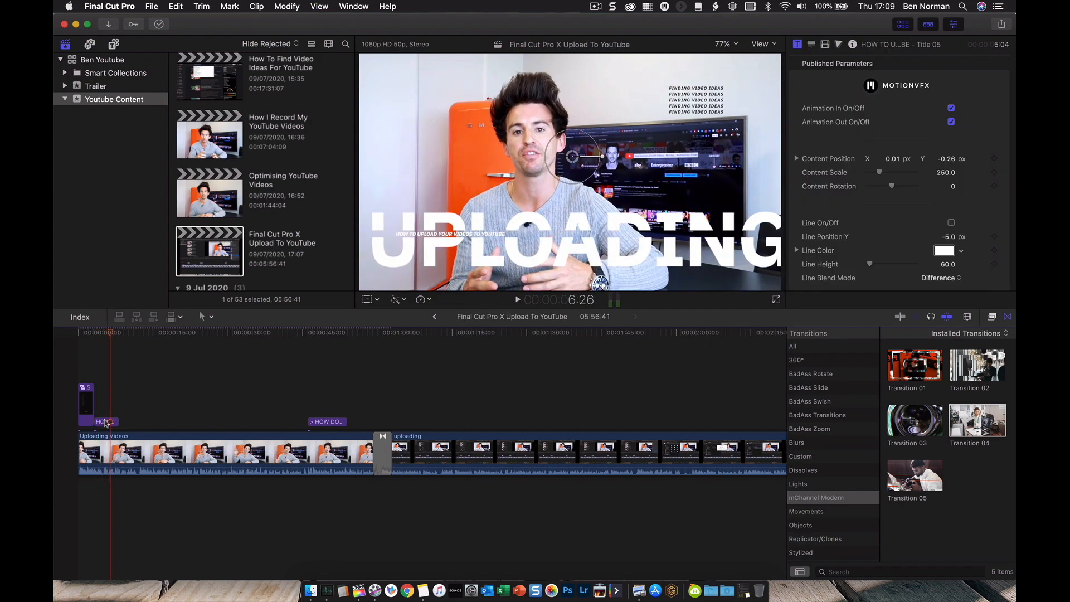
Step: Change the title's repeated Text 3 lines to UPLOADING YOUTUBE VIDEOS
{"action": "left_click", "coordinate": [106, 422]}
{"action": "scroll", "coordinate": [975, 155], "scroll_direction": "down", "scroll_amount": 10}
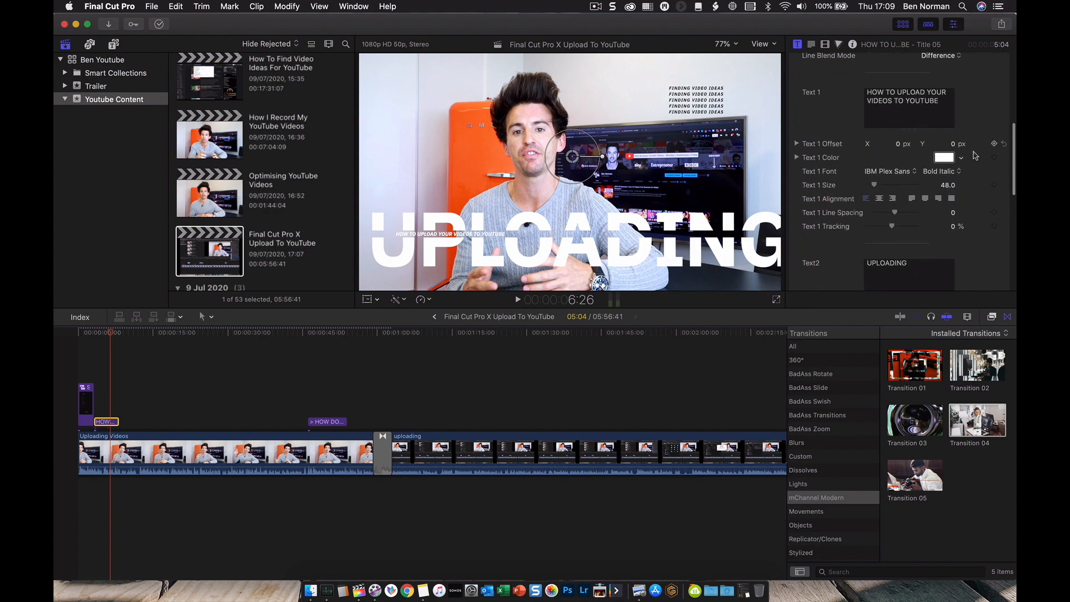
{"action": "scroll", "coordinate": [952, 187], "scroll_direction": "down", "scroll_amount": 8}
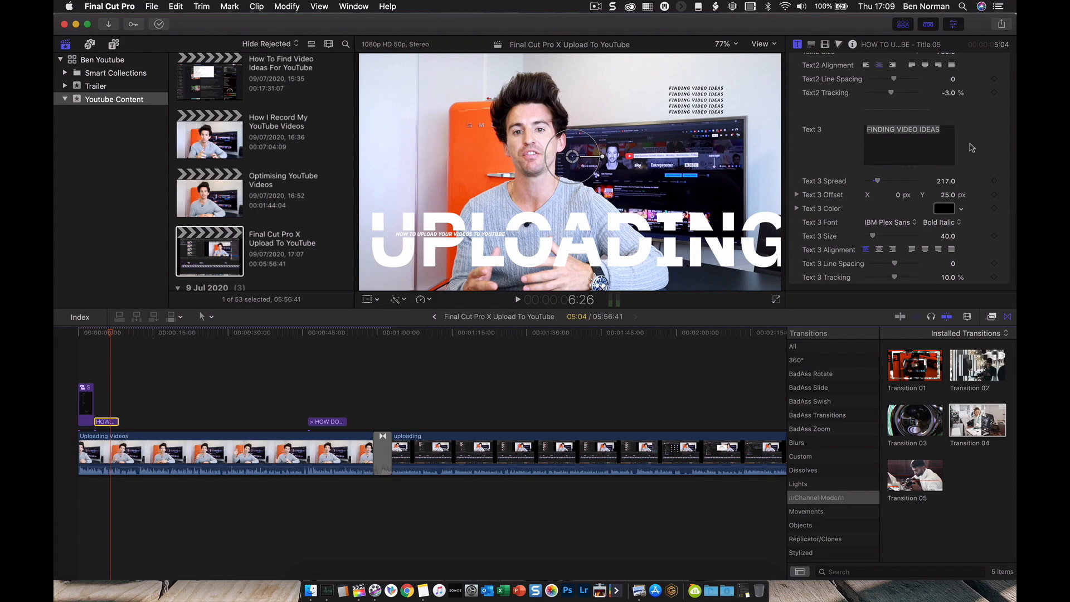
{"action": "left_click", "coordinate": [947, 130]}
{"action": "left_click_drag", "start_coordinate": [945, 130], "coordinate": [825, 129]}
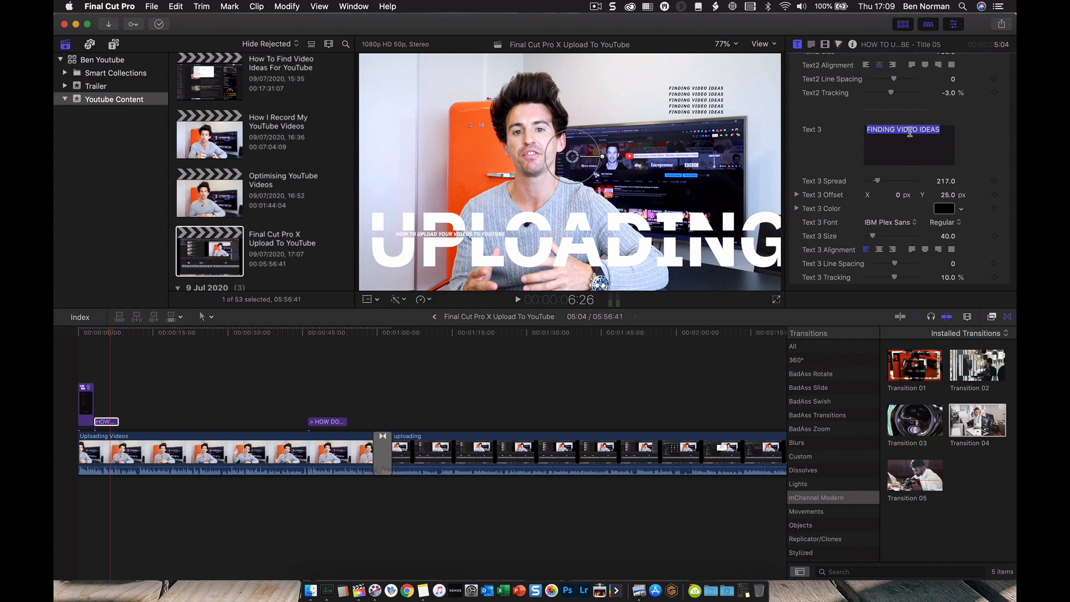
{"action": "left_click_drag", "start_coordinate": [895, 129], "coordinate": [861, 132]}
{"action": "type", "text": "UPLOADING"}
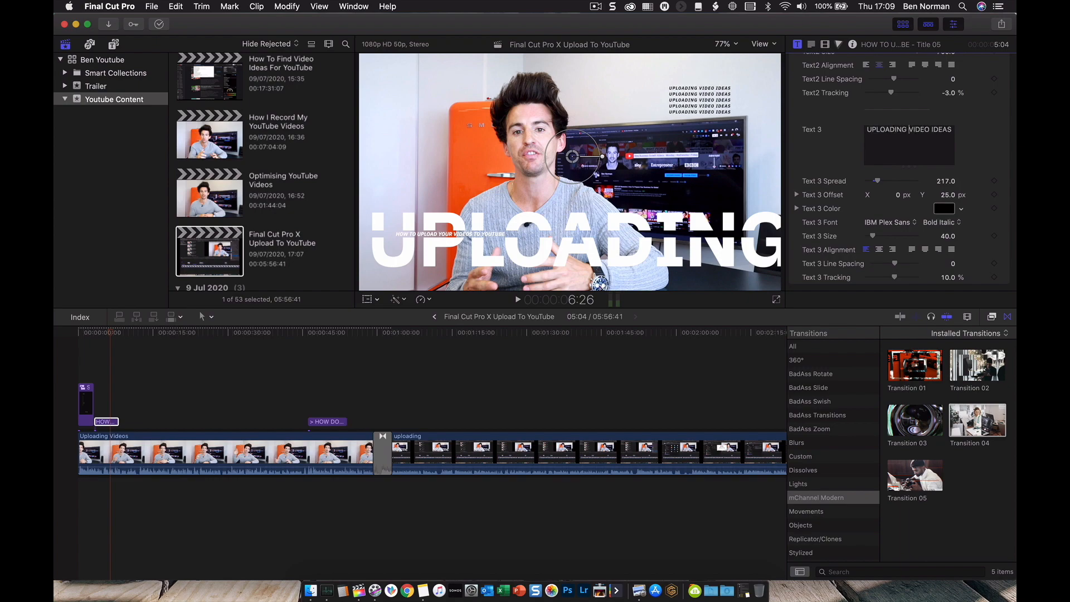
{"action": "left_click", "coordinate": [952, 129]}
{"action": "key", "text": "BackSpace"}
{"action": "key", "text": "BackSpace"}
{"action": "left_click", "coordinate": [911, 131]}
{"action": "type", "text": "YOUTUBE"}
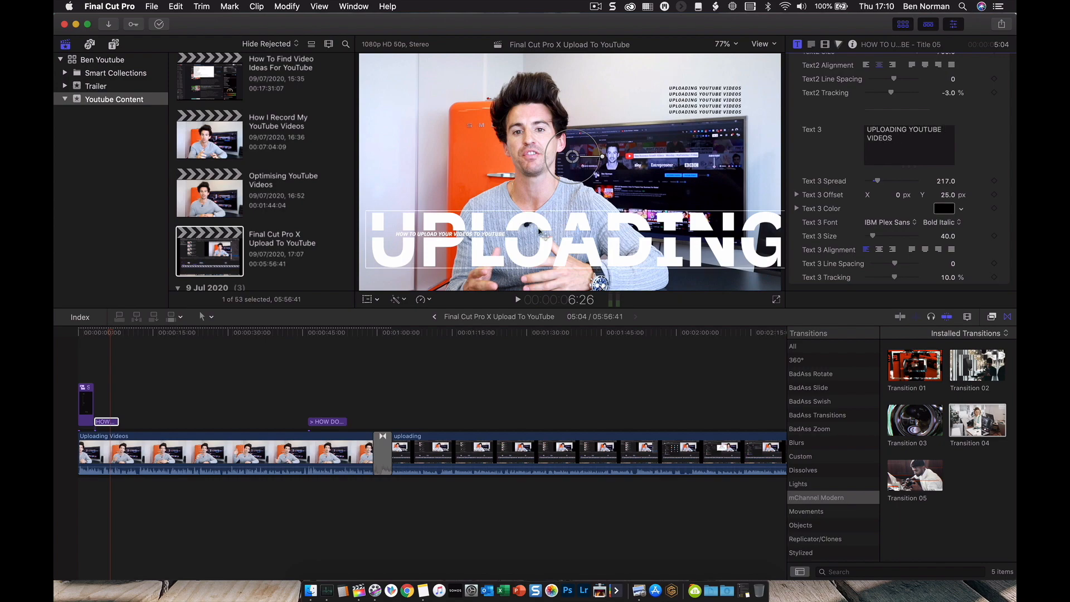
{"action": "left_click", "coordinate": [172, 377]}
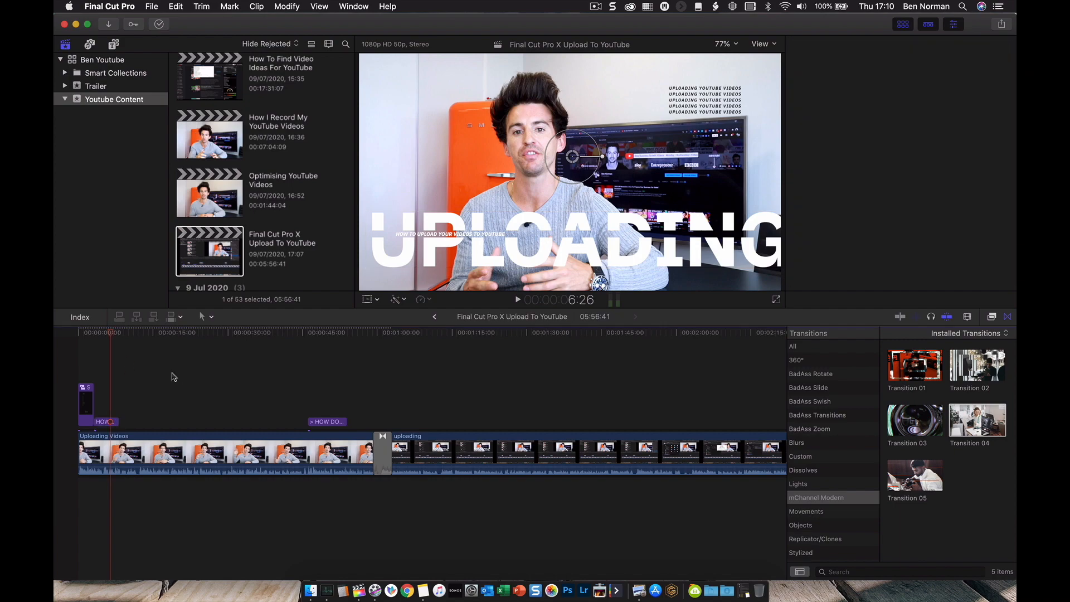
Step: Play the second half of the opening Uploading Videos clip until just before the second title
{"action": "left_click", "coordinate": [188, 370]}
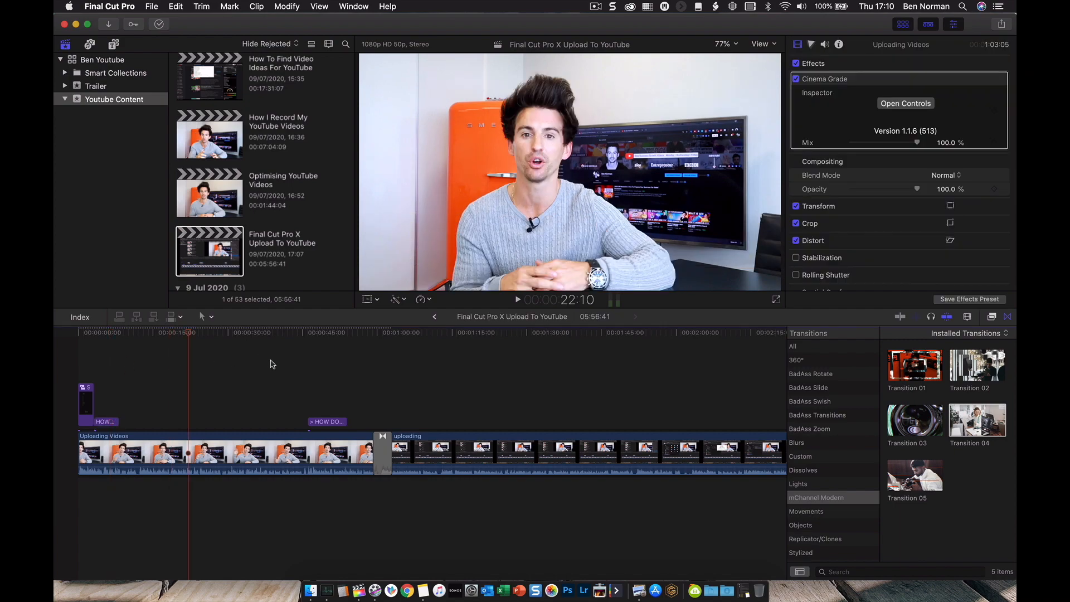
{"action": "left_click", "coordinate": [235, 366]}
{"action": "key", "text": "space"}
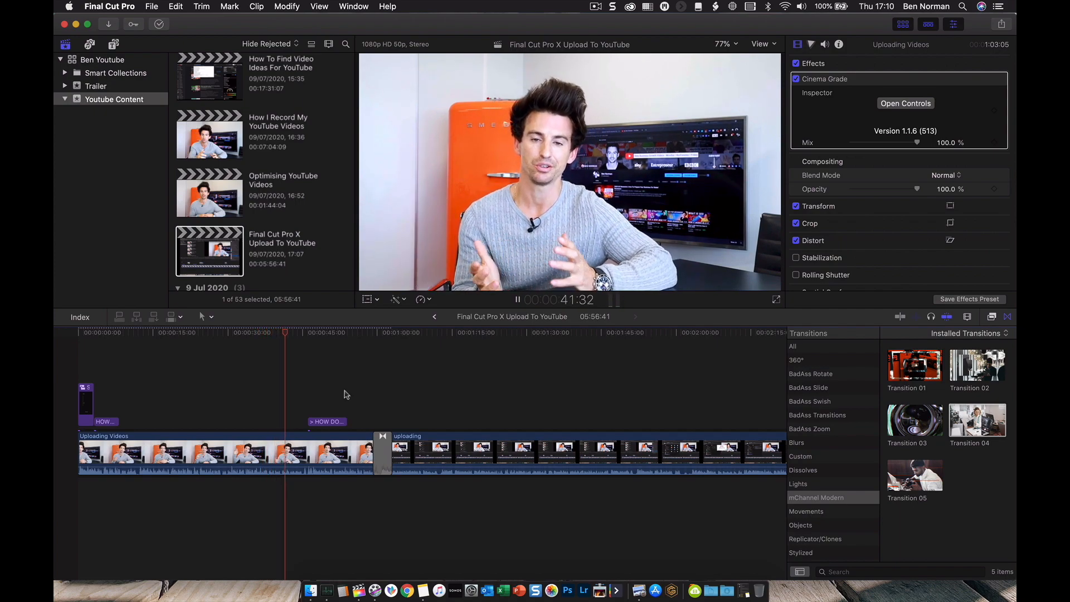
{"action": "key", "text": "space"}
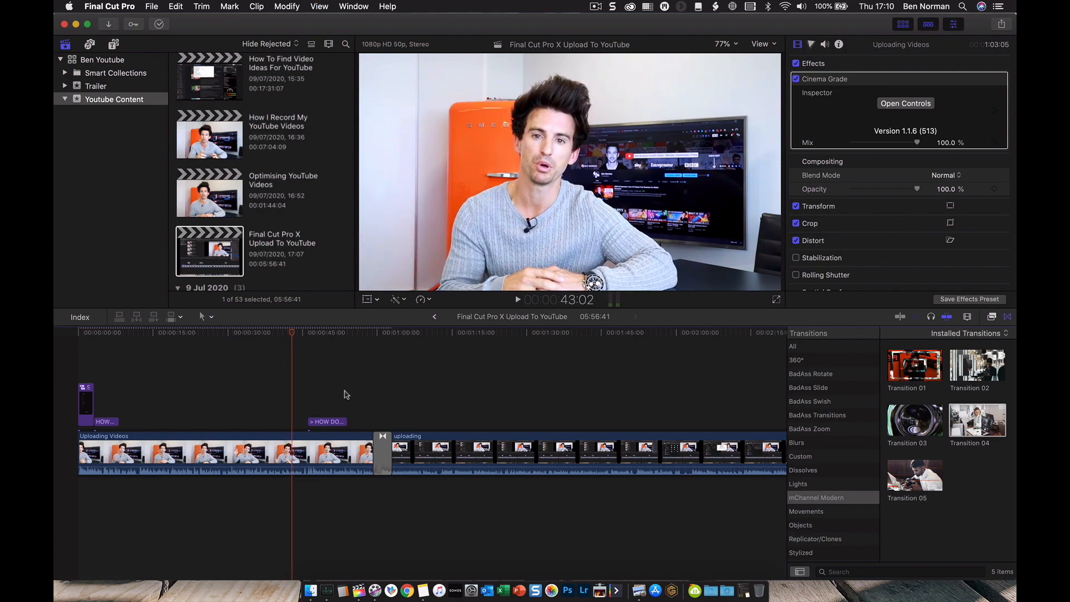
Step: Play through the closing Uploading Videos clip and stop the playhead at 5:49:17
{"action": "scroll", "coordinate": [343, 394], "scroll_direction": "right", "scroll_amount": 15}
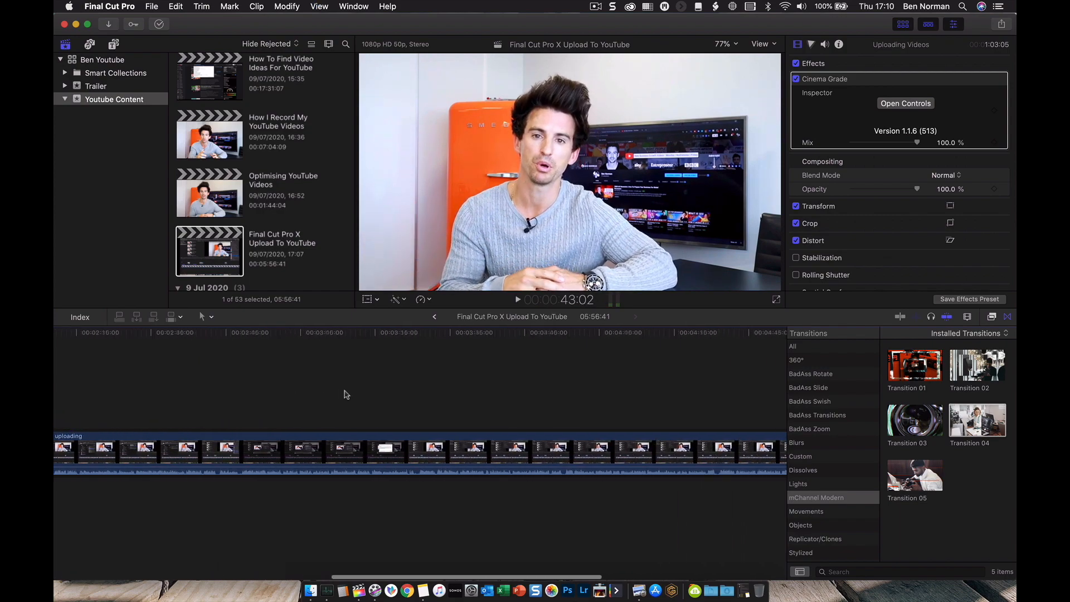
{"action": "left_click", "coordinate": [447, 350]}
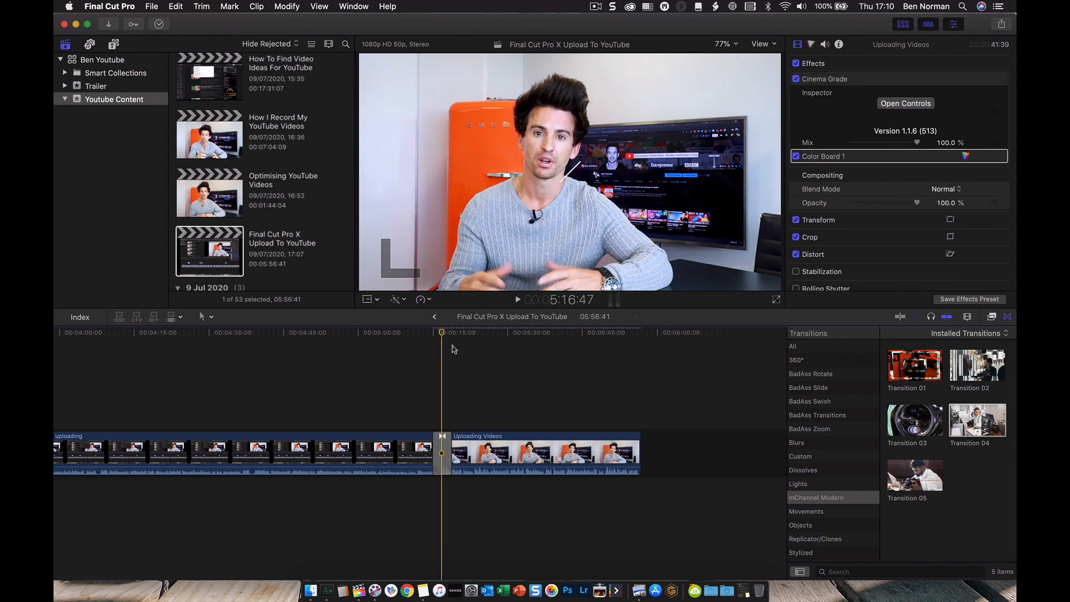
{"action": "key", "text": "space"}
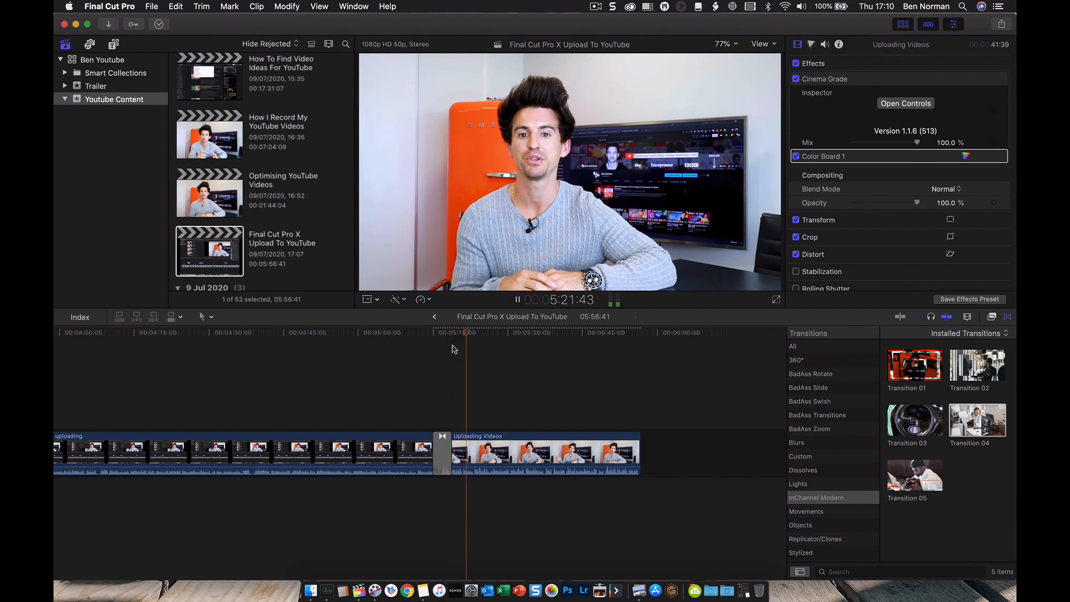
{"action": "left_click", "coordinate": [485, 334]}
{"action": "left_click", "coordinate": [505, 333]}
{"action": "left_click", "coordinate": [555, 333]}
{"action": "left_click", "coordinate": [585, 333]}
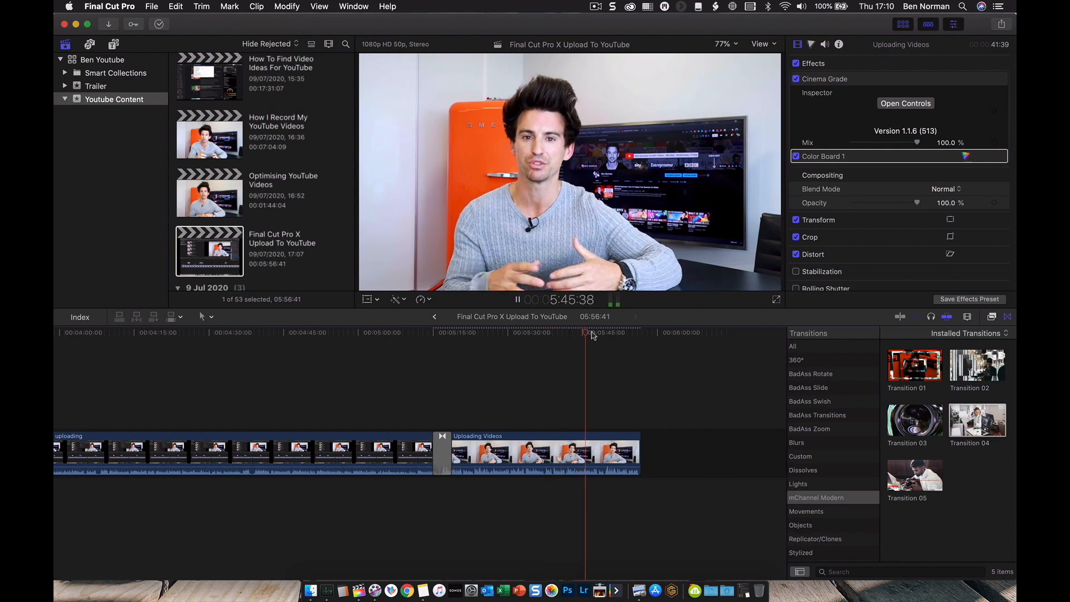
{"action": "left_click", "coordinate": [619, 333]}
{"action": "left_click", "coordinate": [592, 332]}
{"action": "left_click", "coordinate": [613, 332]}
{"action": "left_click", "coordinate": [600, 333]}
{"action": "key", "text": "space"}
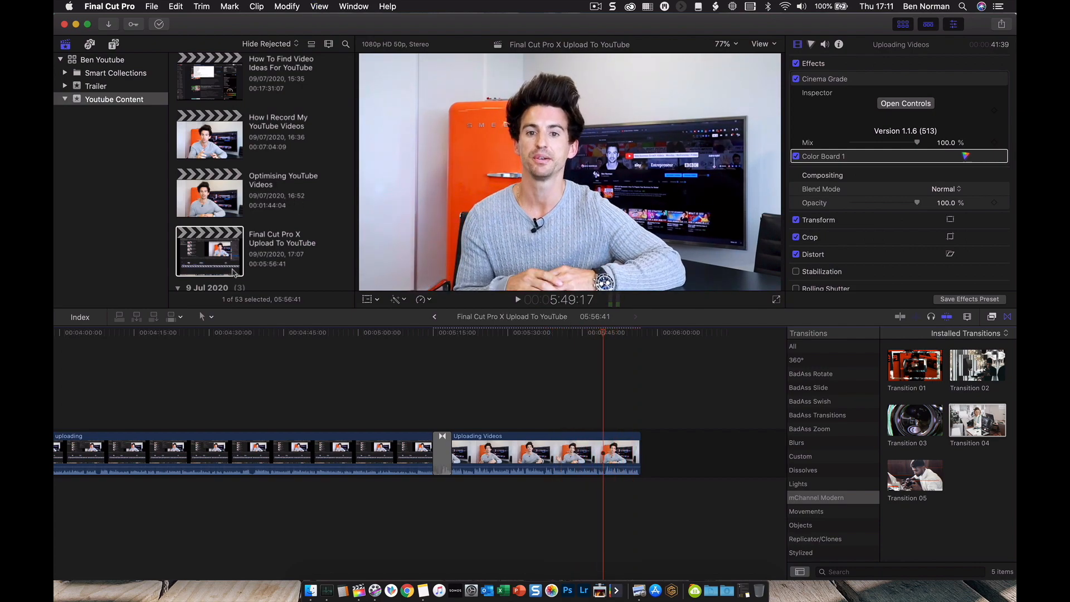
Step: Browse the mTuber 2 titles down to the Subscribe group and preview the Likes&Dislikes title
{"action": "left_click", "coordinate": [110, 45]}
{"action": "left_click", "coordinate": [114, 222]}
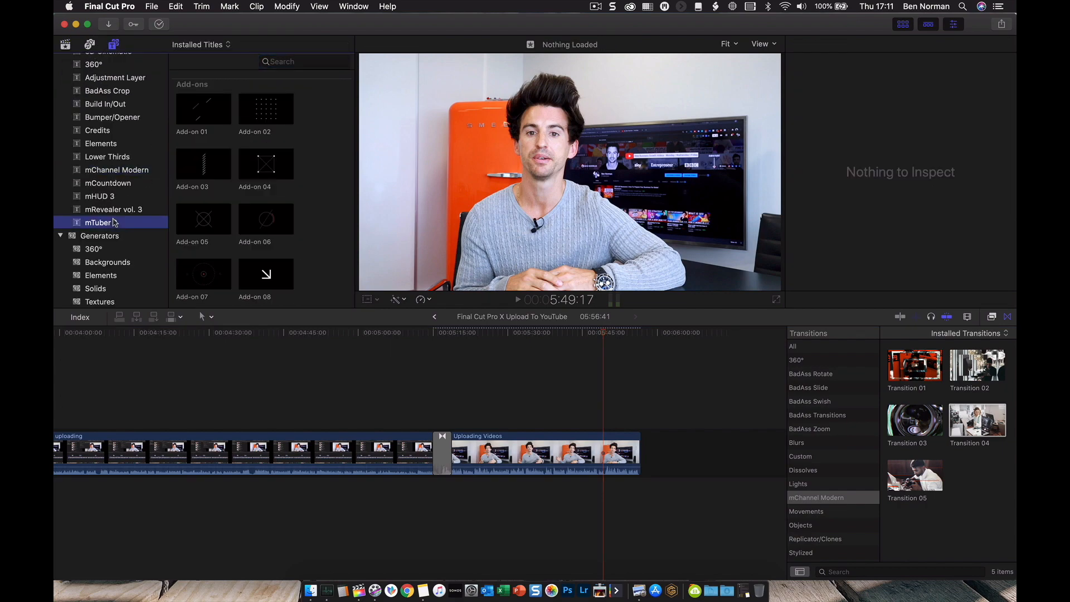
{"action": "scroll", "coordinate": [283, 261], "scroll_direction": "down", "scroll_amount": 15}
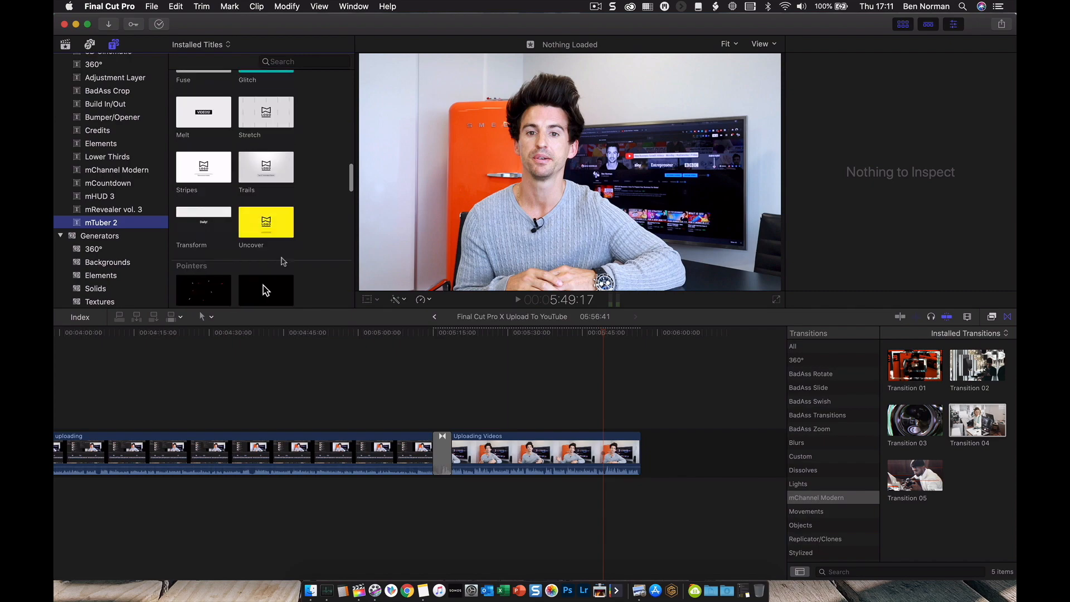
{"action": "scroll", "coordinate": [283, 261], "scroll_direction": "down", "scroll_amount": 10}
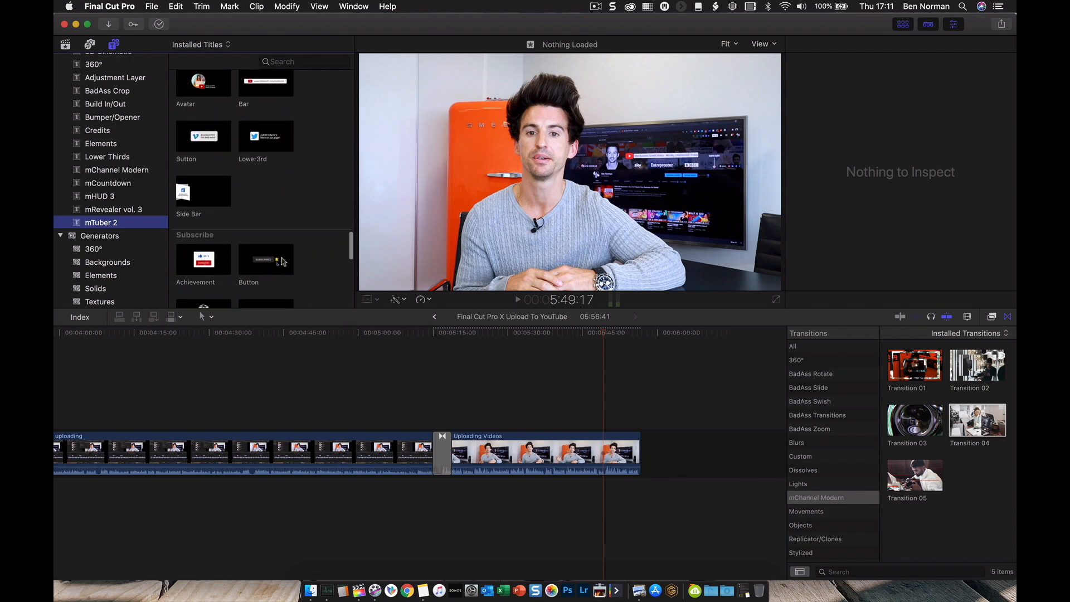
{"action": "scroll", "coordinate": [282, 261], "scroll_direction": "down", "scroll_amount": 5}
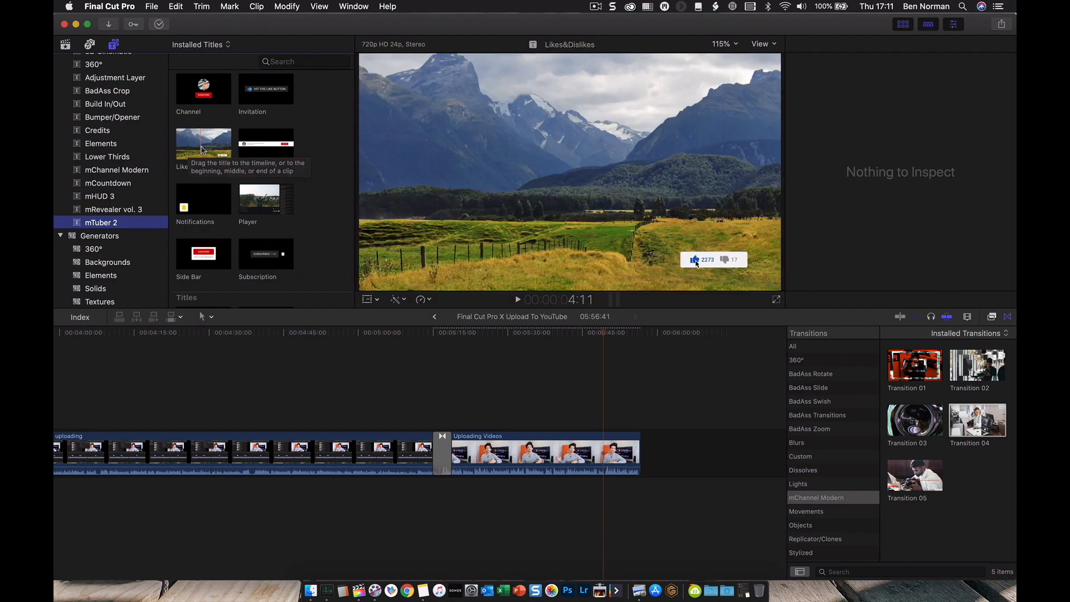
Step: Copy the Player title near the end of How To Find Video Ideas For YouTube into the Upload To YouTube project at 5:49:17
{"action": "left_click", "coordinate": [65, 44]}
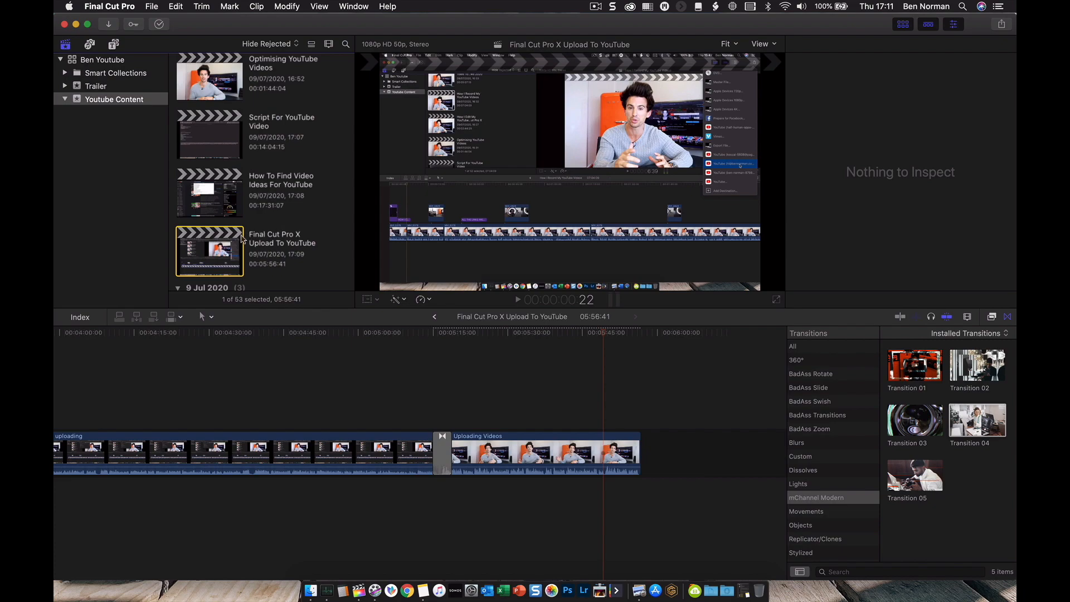
{"action": "double_click", "coordinate": [217, 199]}
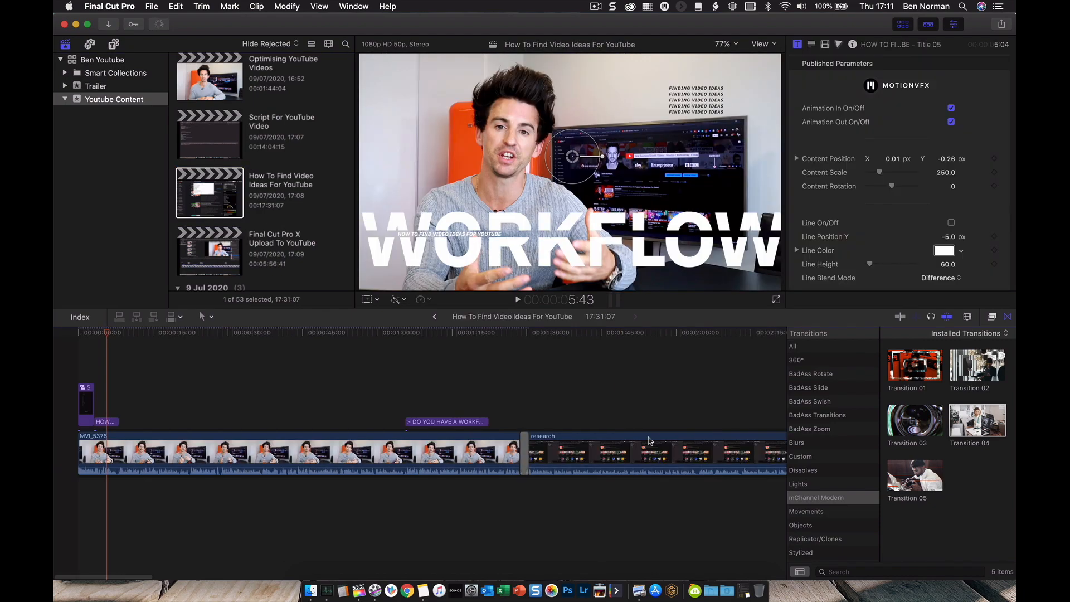
{"action": "scroll", "coordinate": [649, 441], "scroll_direction": "right", "scroll_amount": 20}
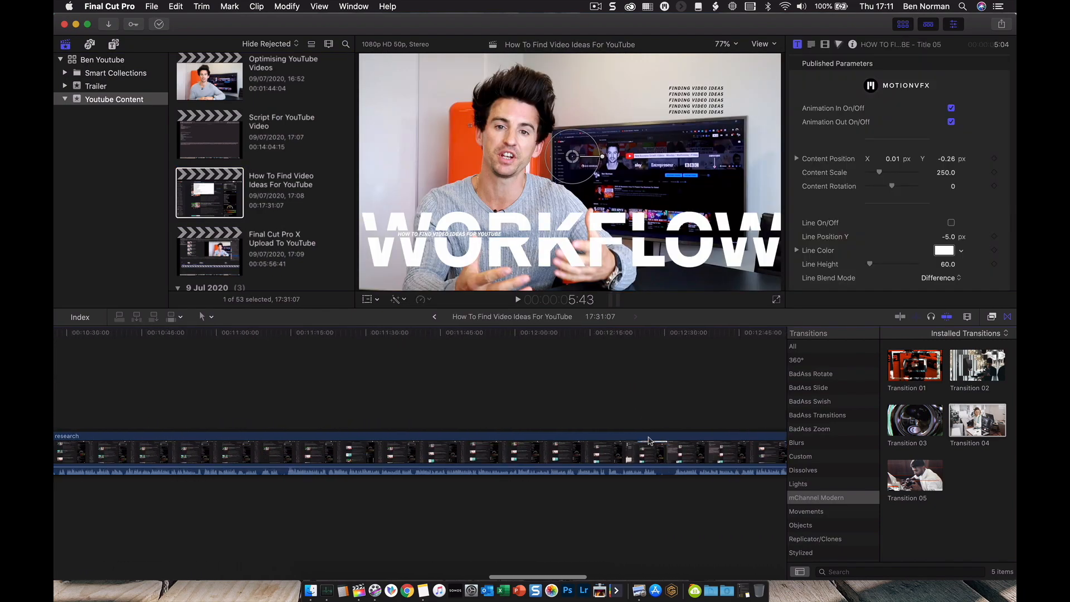
{"action": "left_click", "coordinate": [477, 423]}
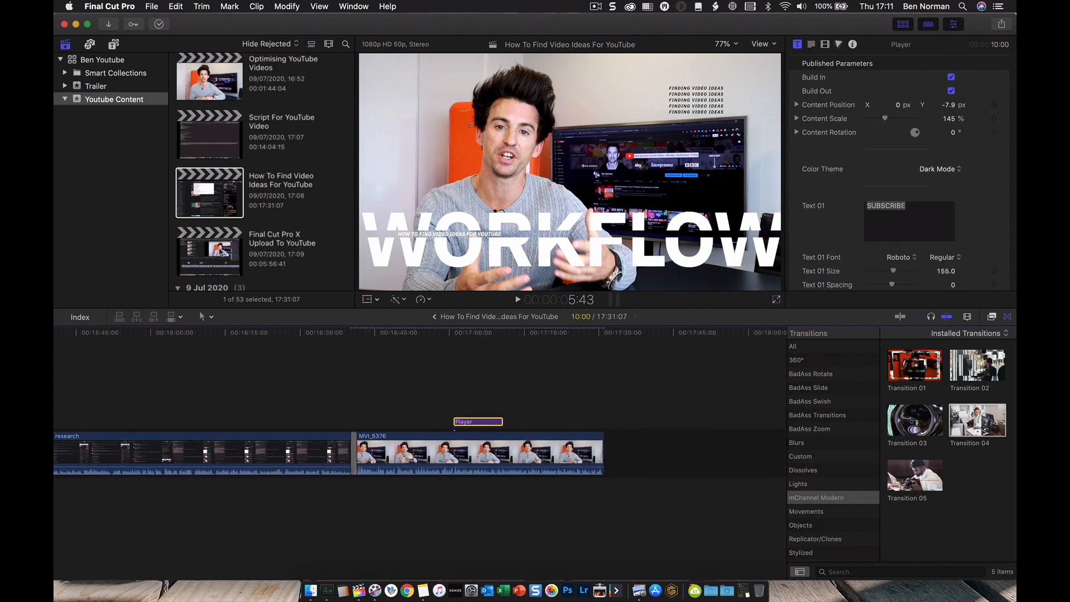
{"action": "double_click", "coordinate": [220, 252]}
{"action": "key", "text": "super+v"}
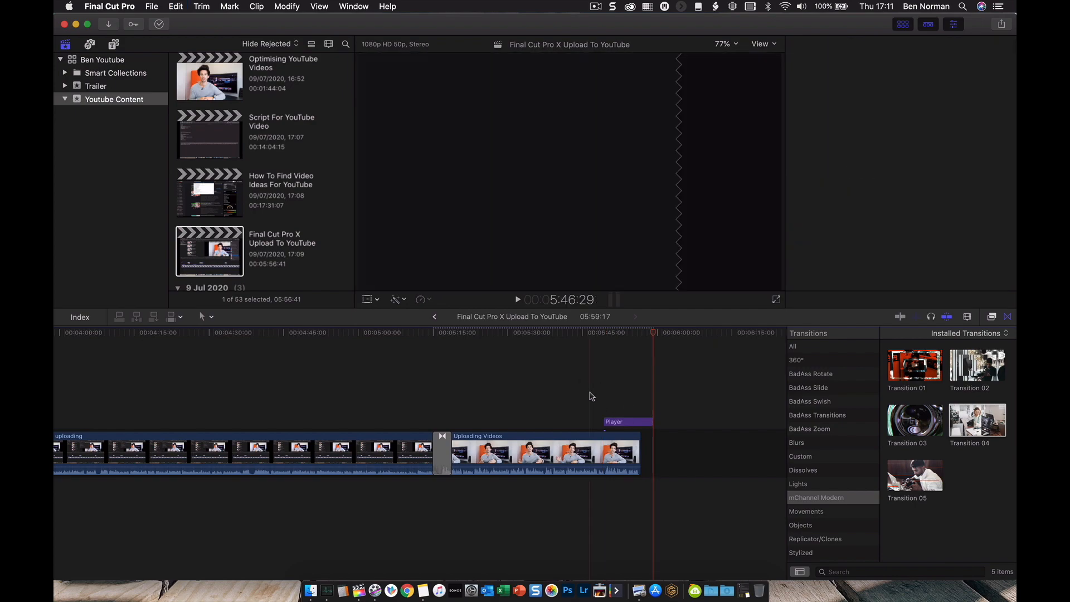
Step: Play through the Player title and trim its end back to the end of the closing Uploading Videos clip
{"action": "left_click", "coordinate": [589, 397]}
{"action": "key", "text": "space"}
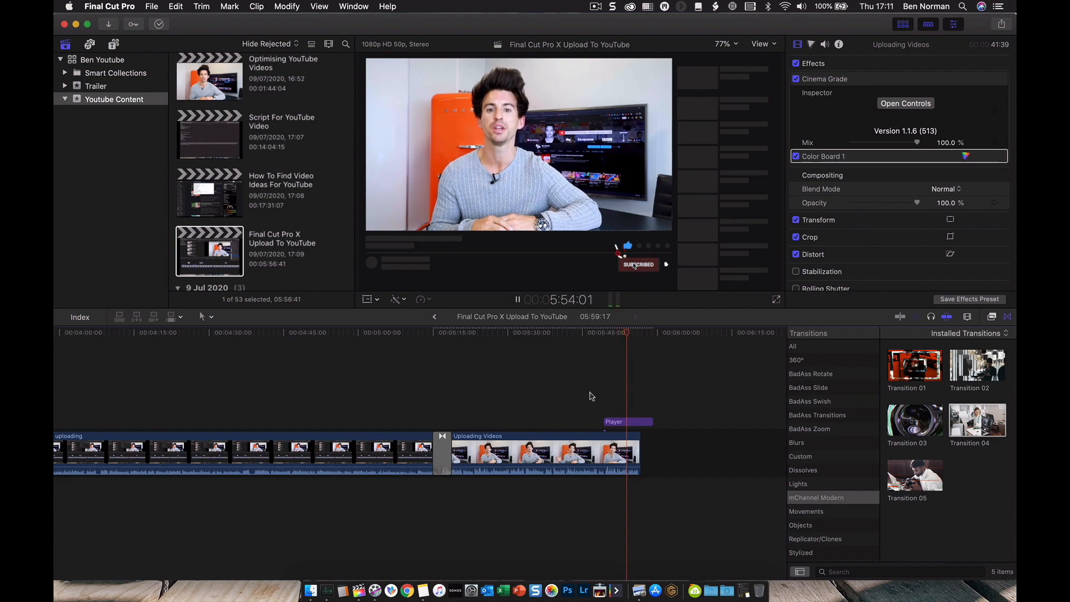
{"action": "key", "text": "space"}
{"action": "left_click", "coordinate": [670, 265]}
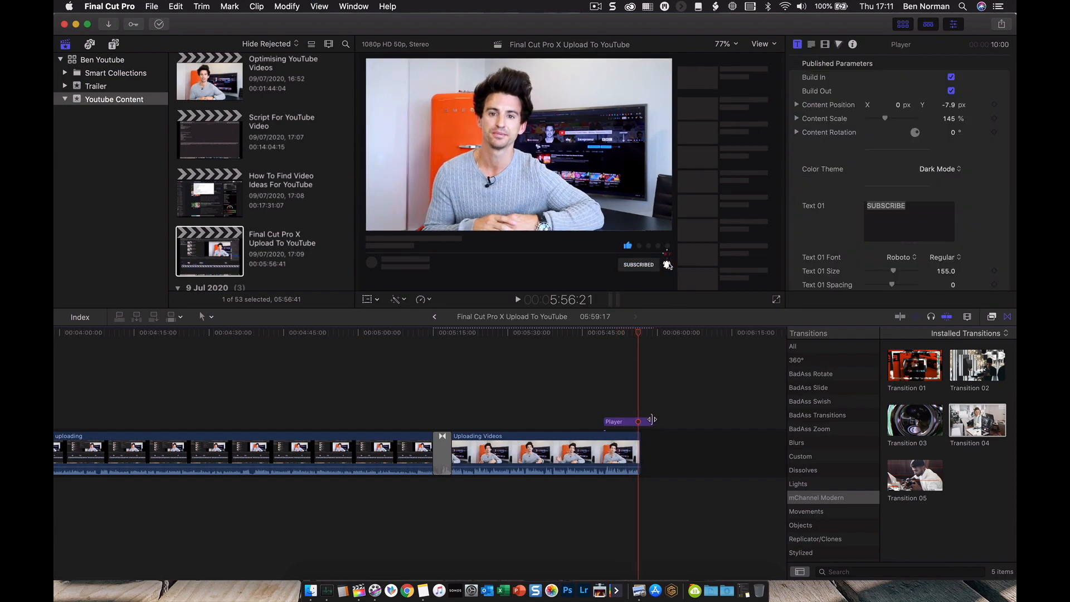
{"action": "left_click_drag", "start_coordinate": [651, 421], "coordinate": [634, 419]}
Step: Play the trimmed Player title from 5:49:17 to the project's end, and review the closing clip from 5:37:13
{"action": "left_click", "coordinate": [600, 406]}
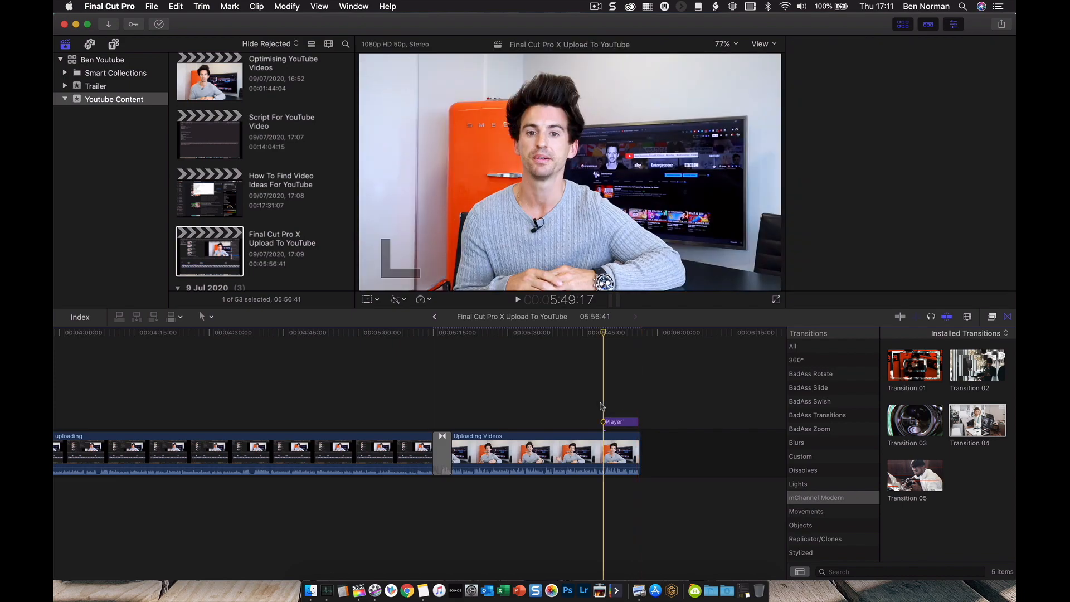
{"action": "key", "text": "space"}
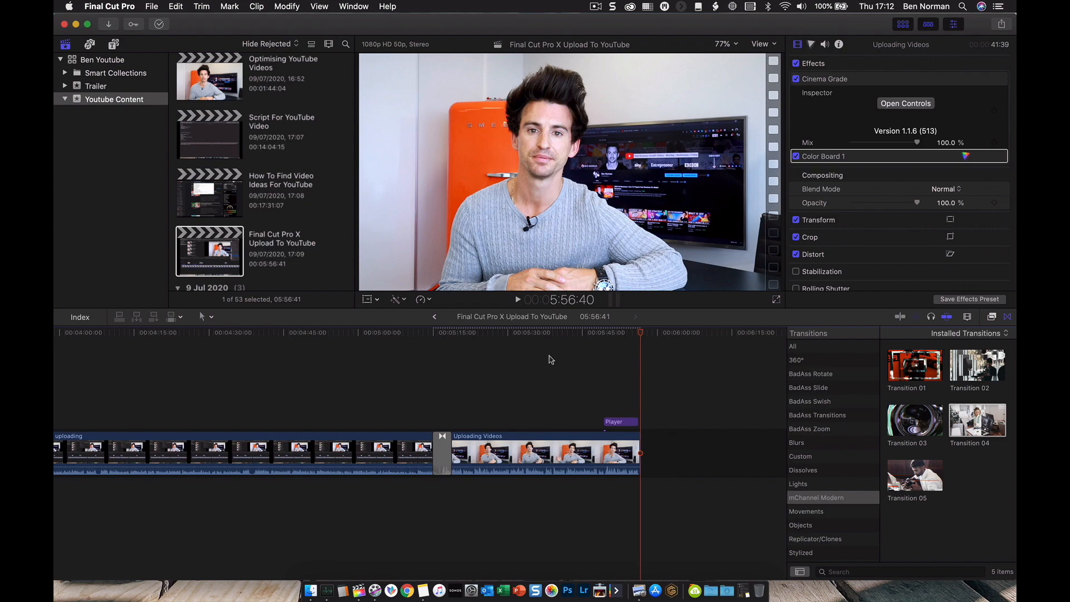
{"action": "left_click", "coordinate": [545, 334]}
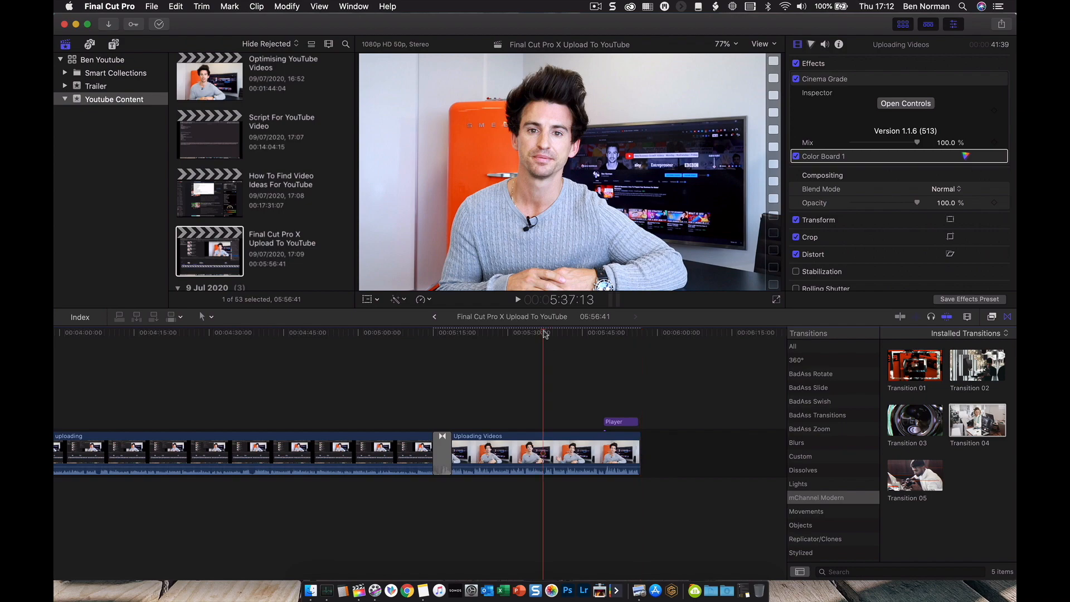
{"action": "key", "text": "space"}
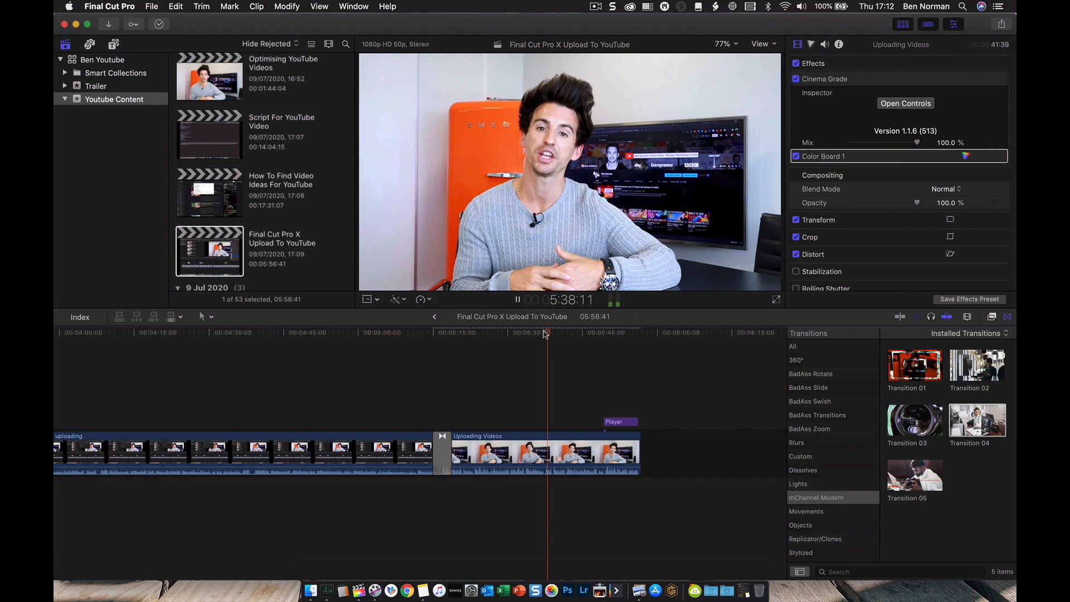
{"action": "key", "text": "space"}
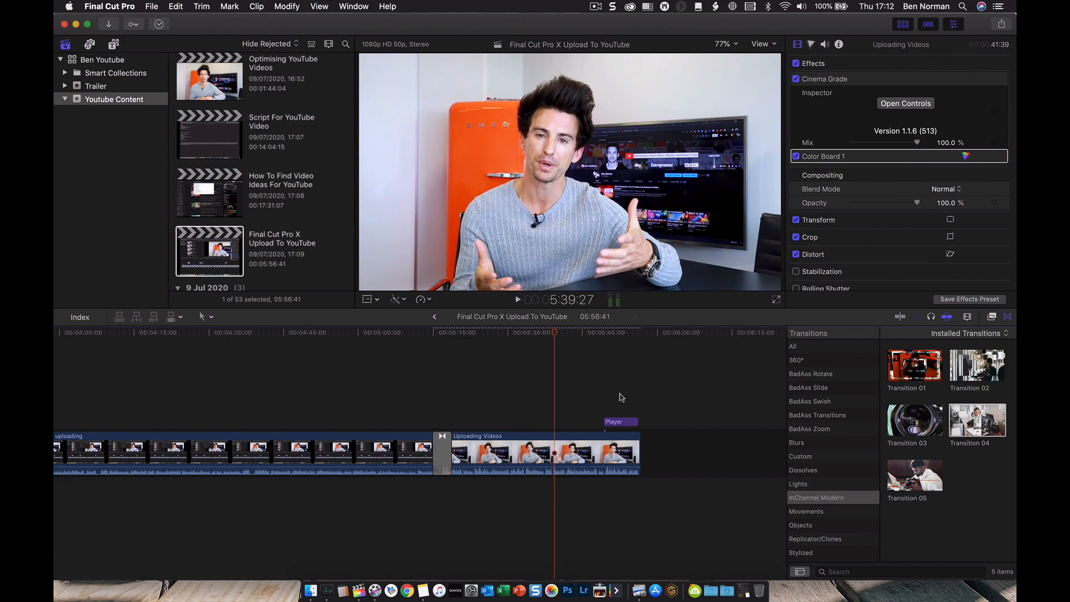
{"action": "left_click", "coordinate": [610, 379]}
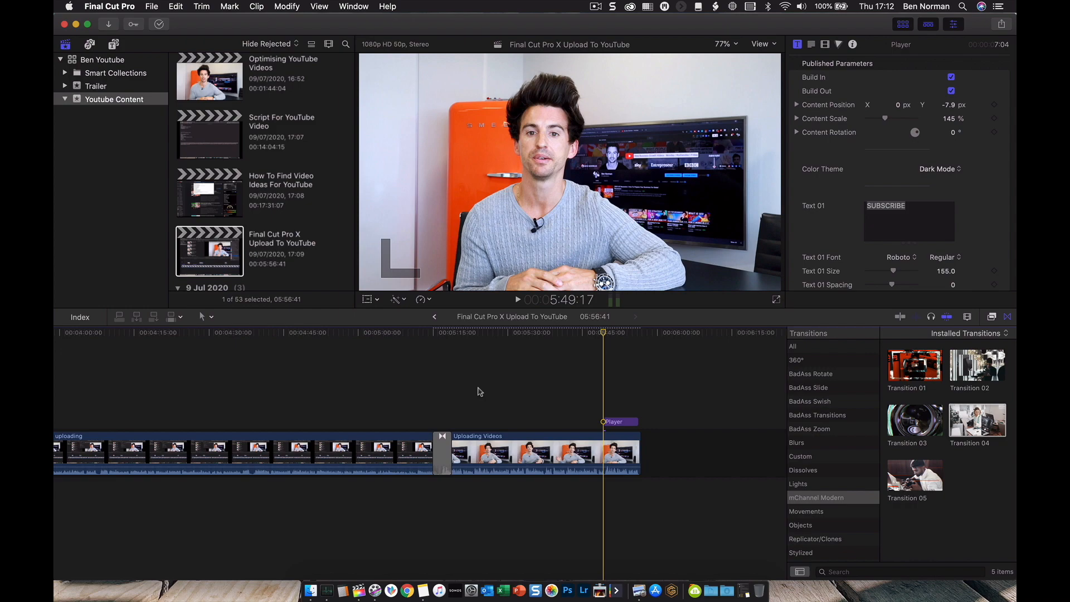
Step: Check both titles over the opening Uploading Videos clip and play the transition into the uploading clip from 59:15
{"action": "scroll", "coordinate": [479, 387], "scroll_direction": "left", "scroll_amount": 15}
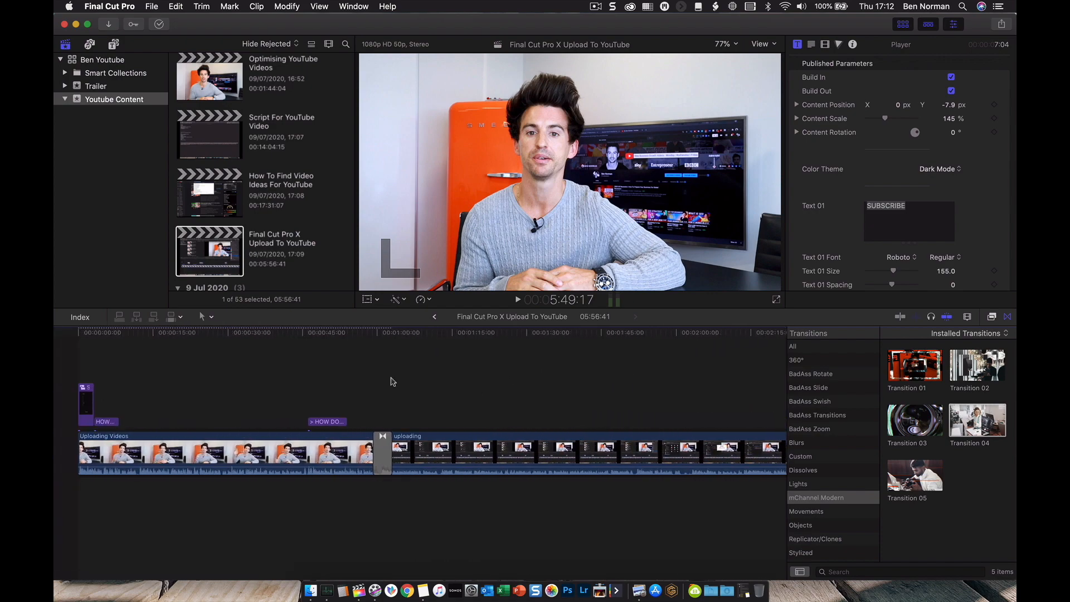
{"action": "left_click", "coordinate": [93, 363]}
{"action": "left_click", "coordinate": [109, 365]}
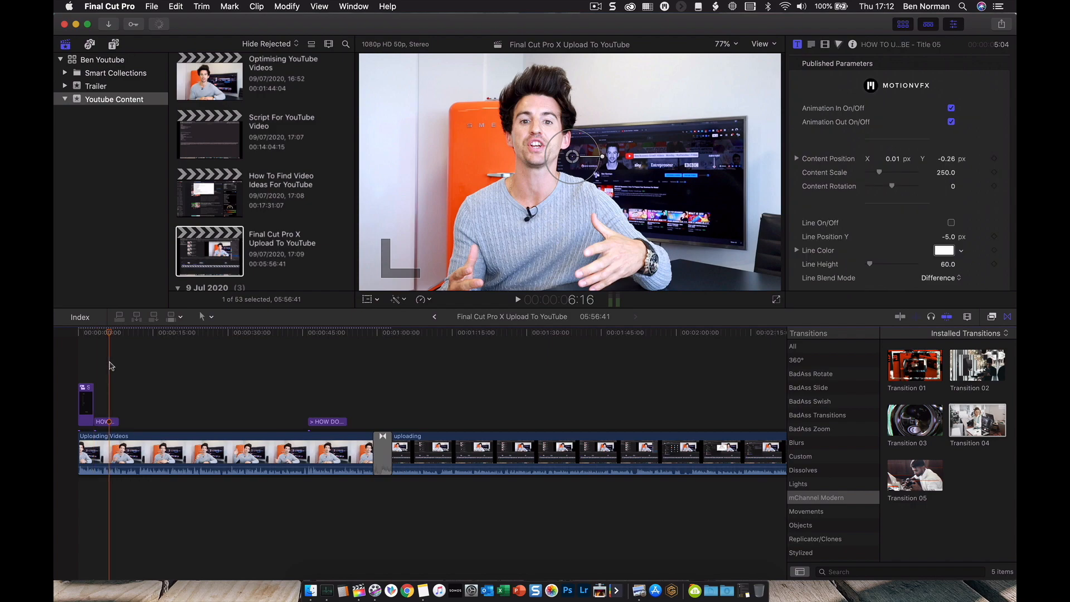
{"action": "left_click", "coordinate": [325, 372]}
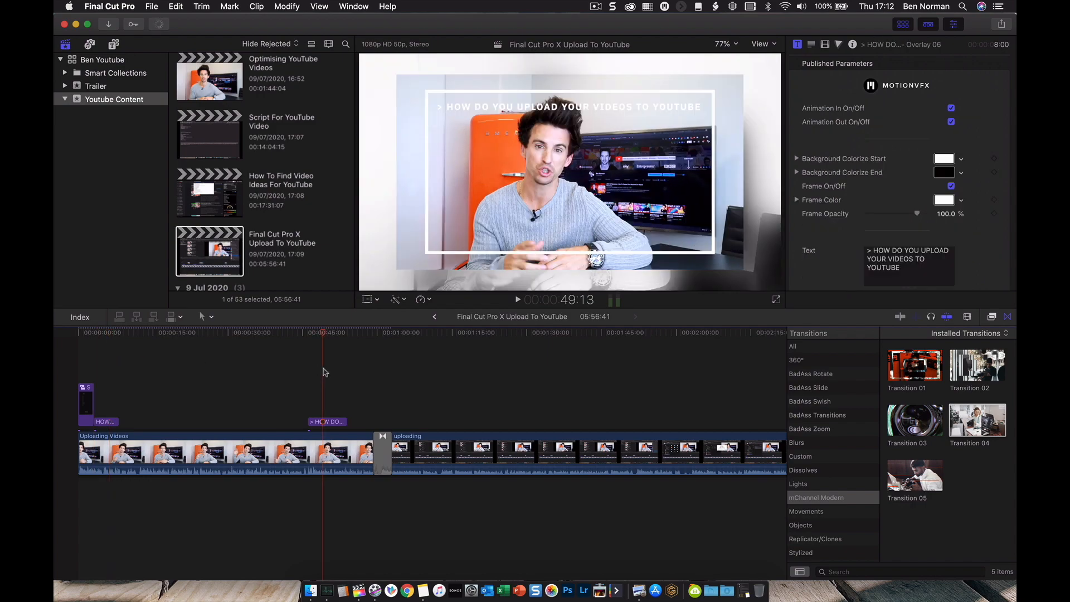
{"action": "left_click", "coordinate": [371, 373]}
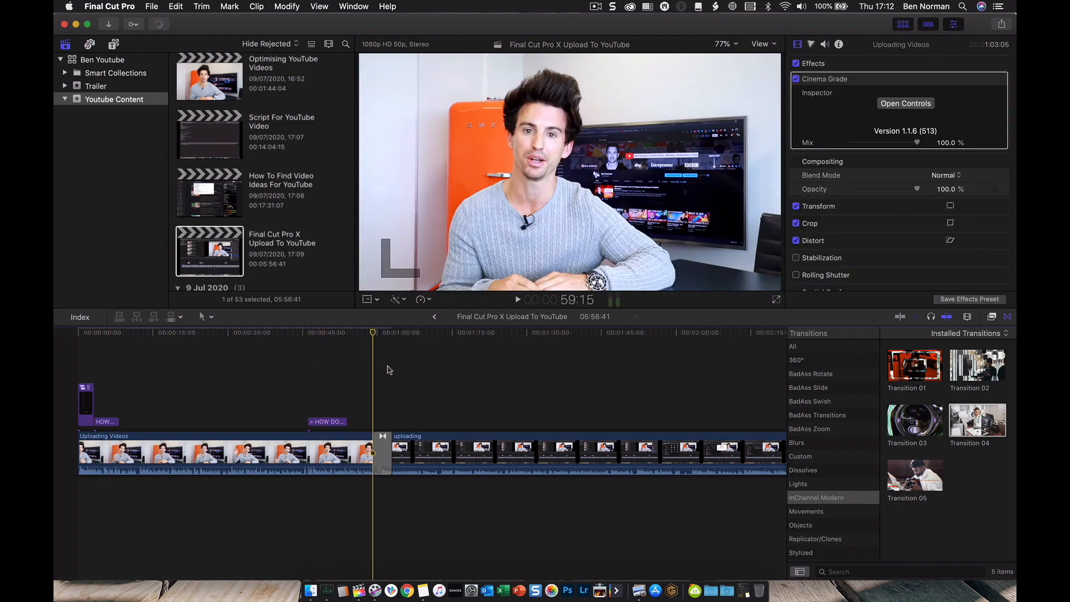
{"action": "key", "text": "space"}
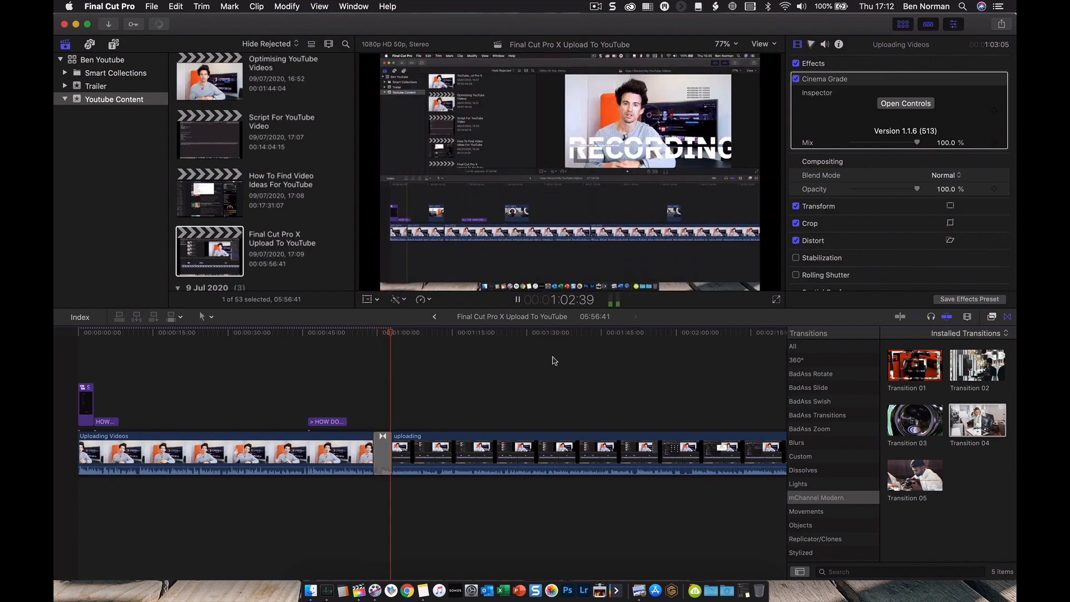
{"action": "key", "text": "space"}
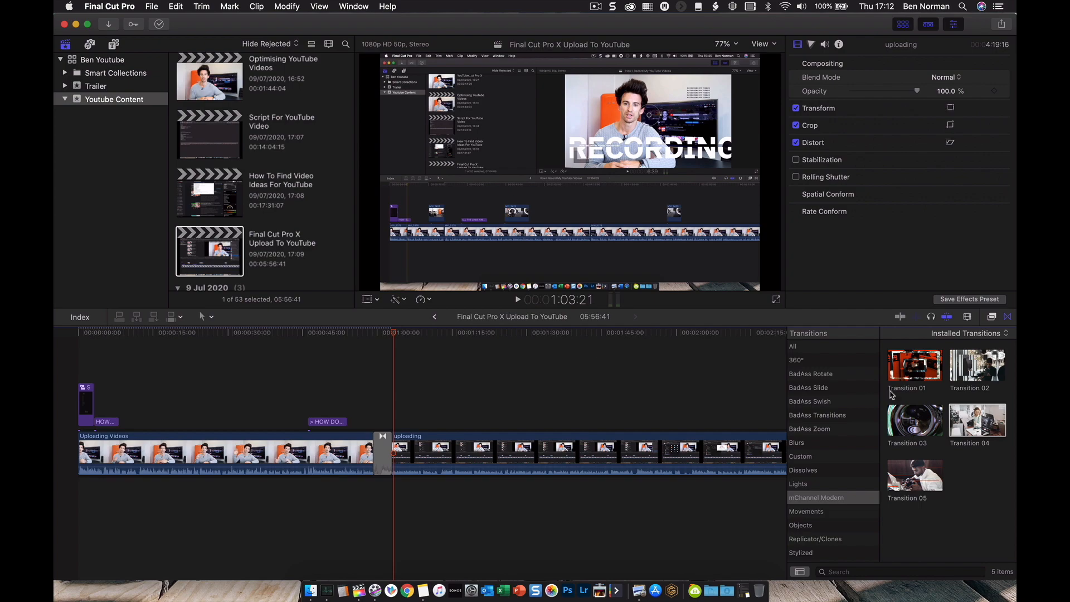
Step: Display the Cinema Grade effects and the mTuber 2 titles, and place the playhead at 1:21:07 in the uploading clip
{"action": "left_click", "coordinate": [990, 317]}
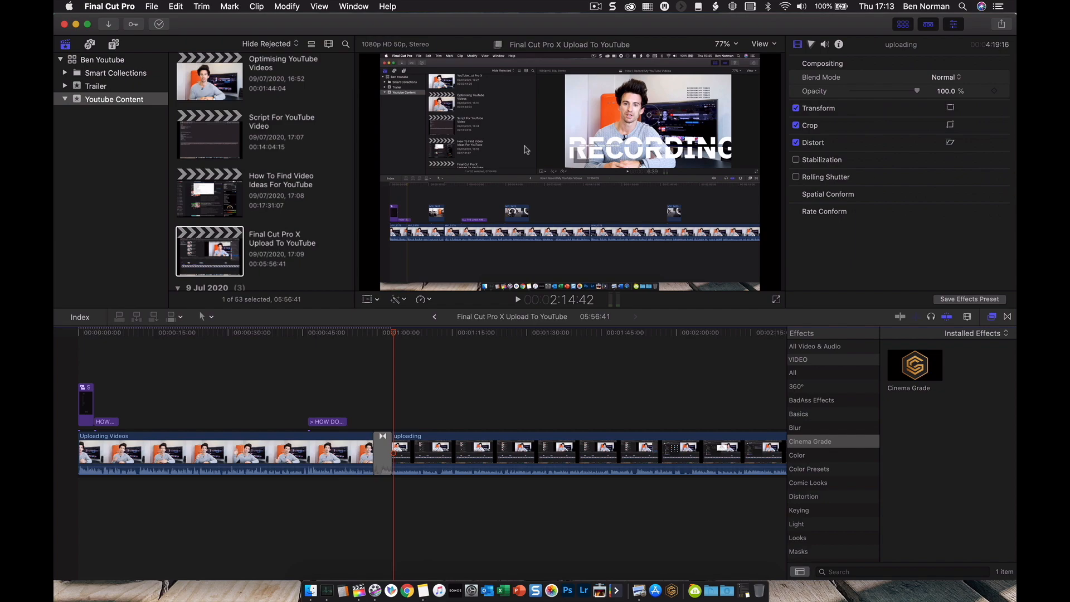
{"action": "left_click", "coordinate": [112, 48]}
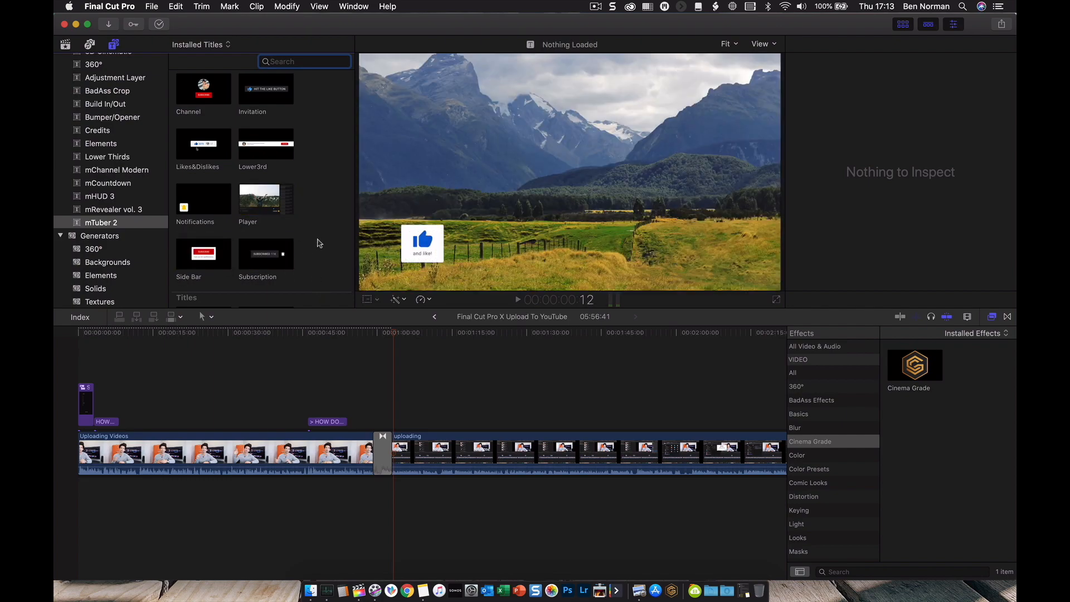
{"action": "left_click", "coordinate": [482, 335]}
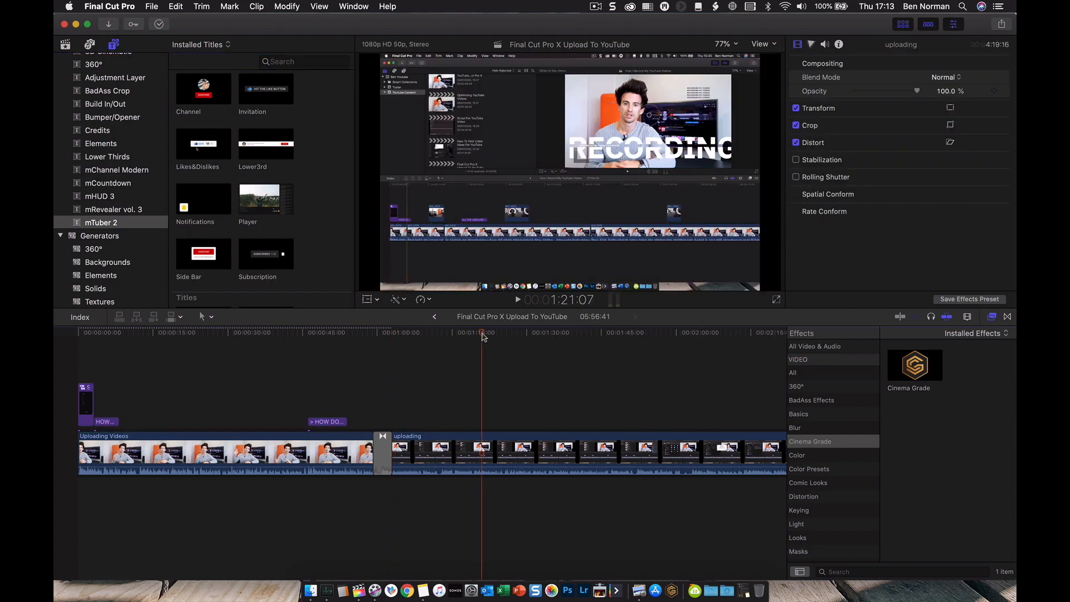